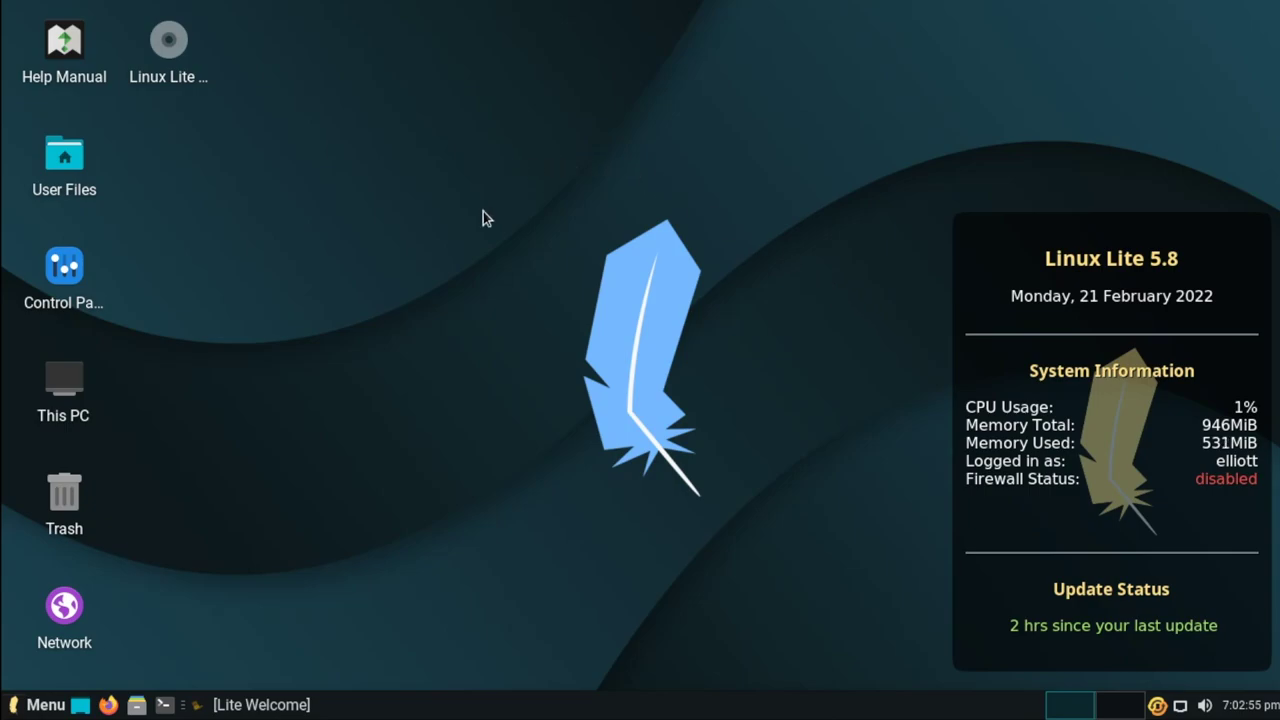
- Restore the Lite Welcome window and open the online Help Manual from its support options
{"action": "left_click", "coordinate": [284, 706]}
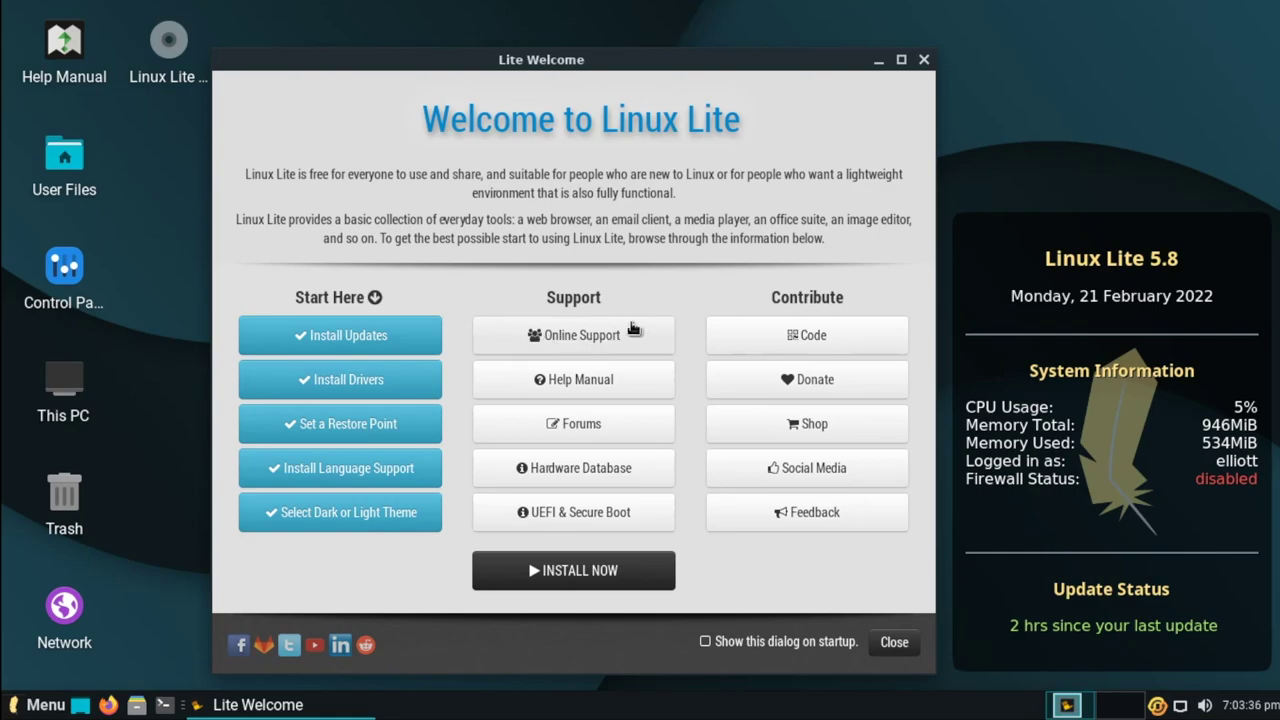
{"action": "left_click", "coordinate": [513, 386]}
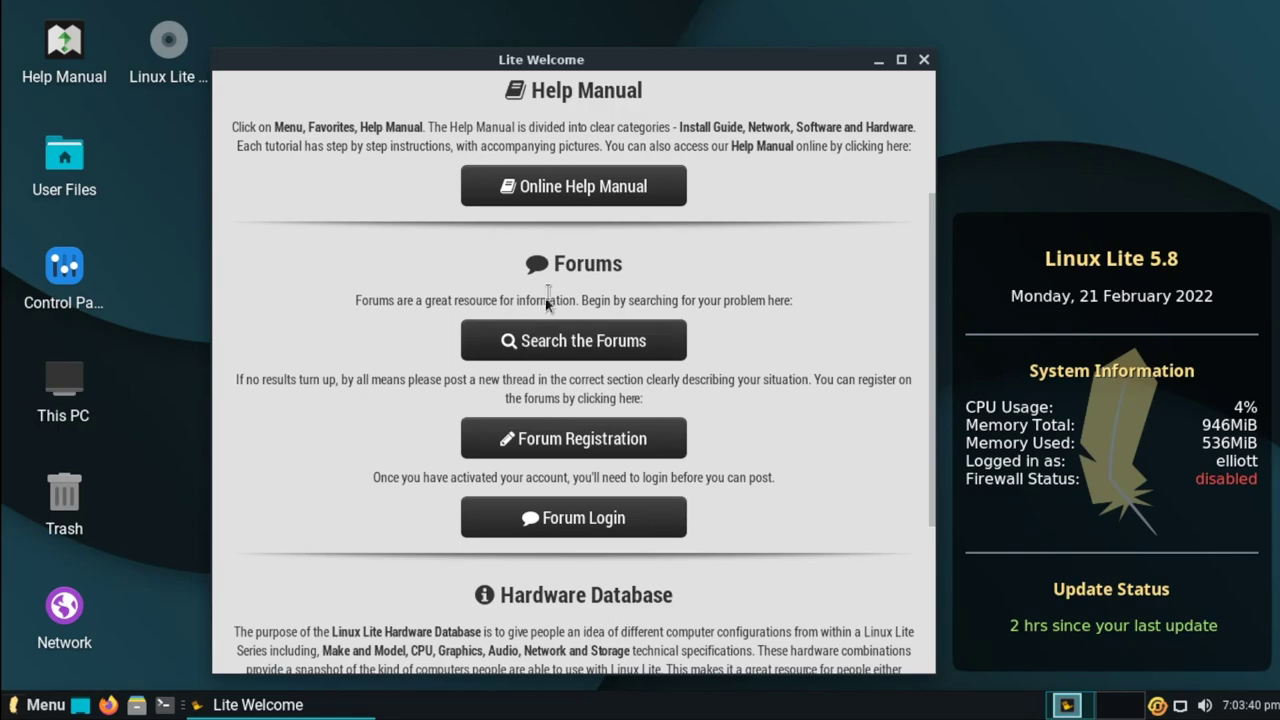
{"action": "left_click", "coordinate": [627, 197]}
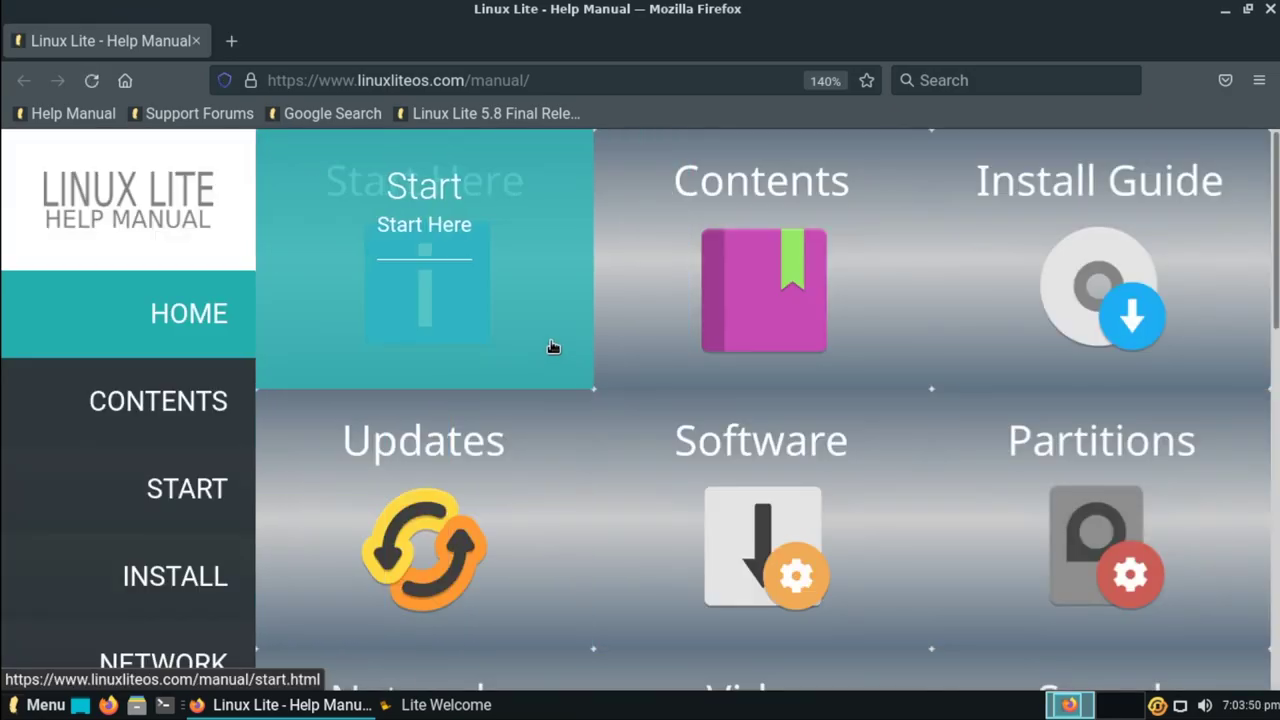
- Zoom the Help Manual home page out two levels and look over all its topic tiles
{"action": "key", "text": "ctrl+minus"}
{"action": "key", "text": "ctrl+minus"}
{"action": "scroll", "coordinate": [480, 385], "scroll_direction": "down", "scroll_amount": 3}
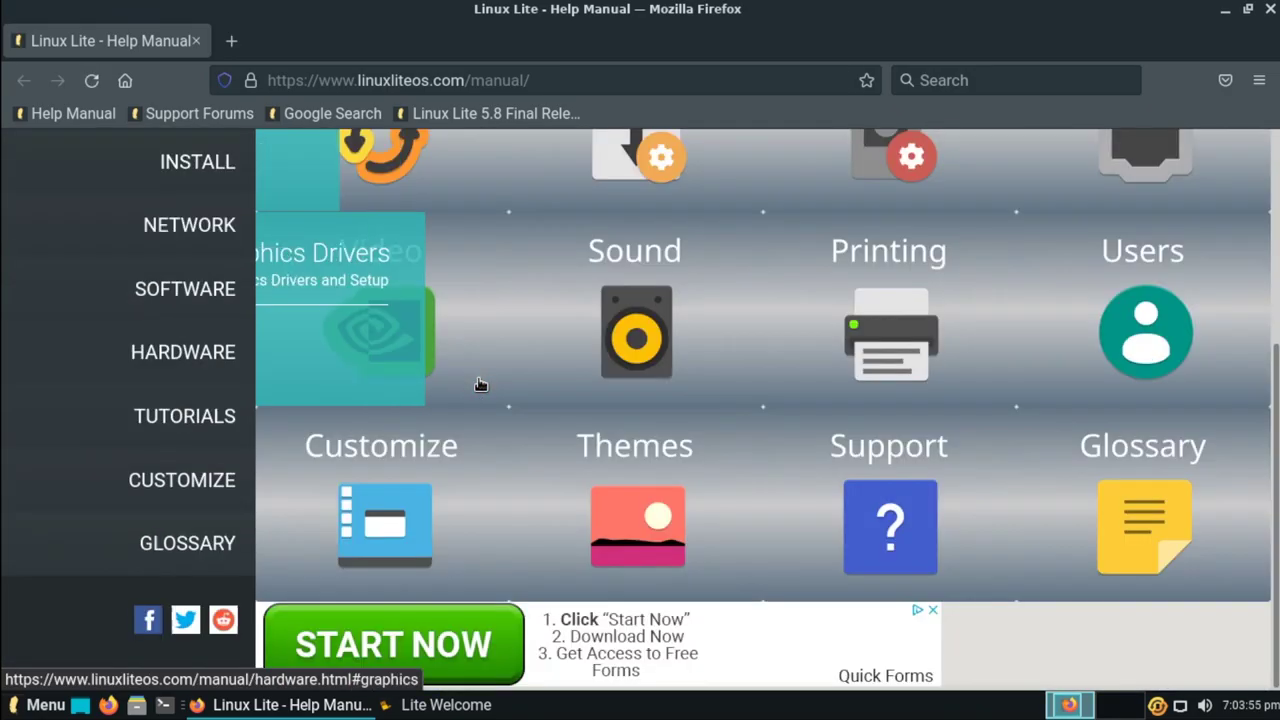
{"action": "scroll", "coordinate": [480, 385], "scroll_direction": "up", "scroll_amount": 5}
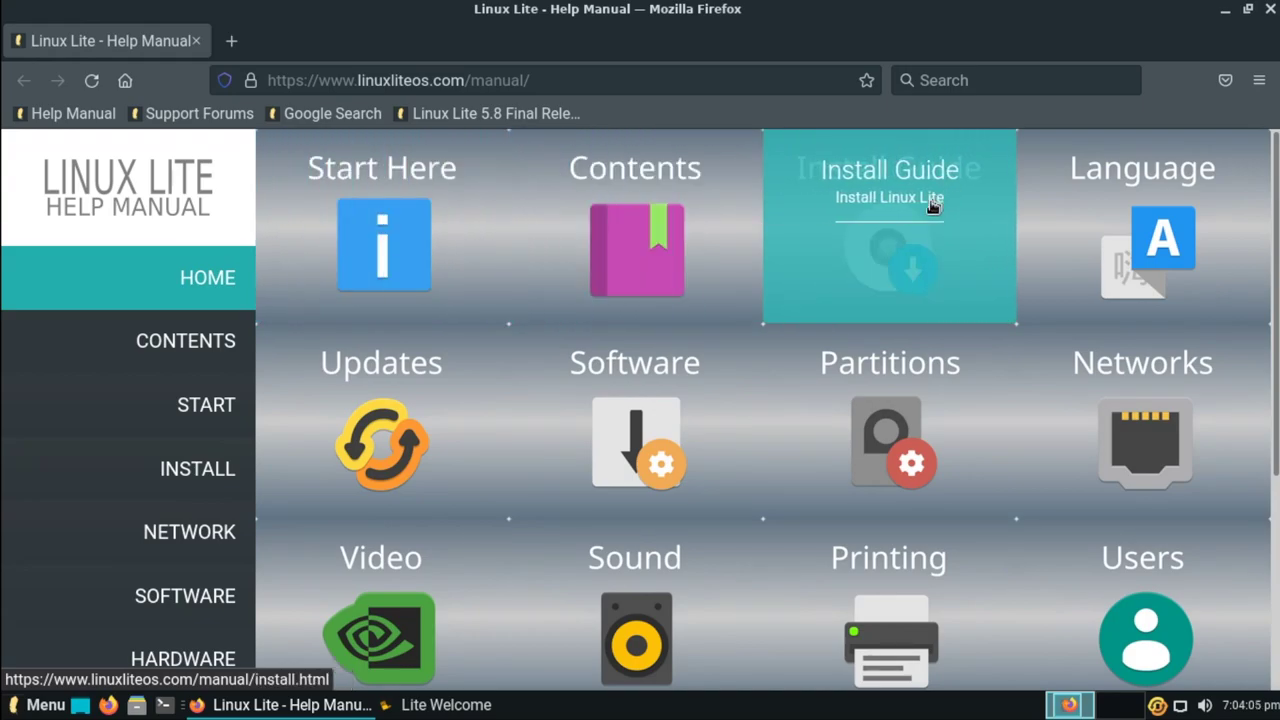
{"action": "scroll", "coordinate": [680, 414], "scroll_direction": "down", "scroll_amount": 2}
{"action": "scroll", "coordinate": [680, 414], "scroll_direction": "down", "scroll_amount": 2}
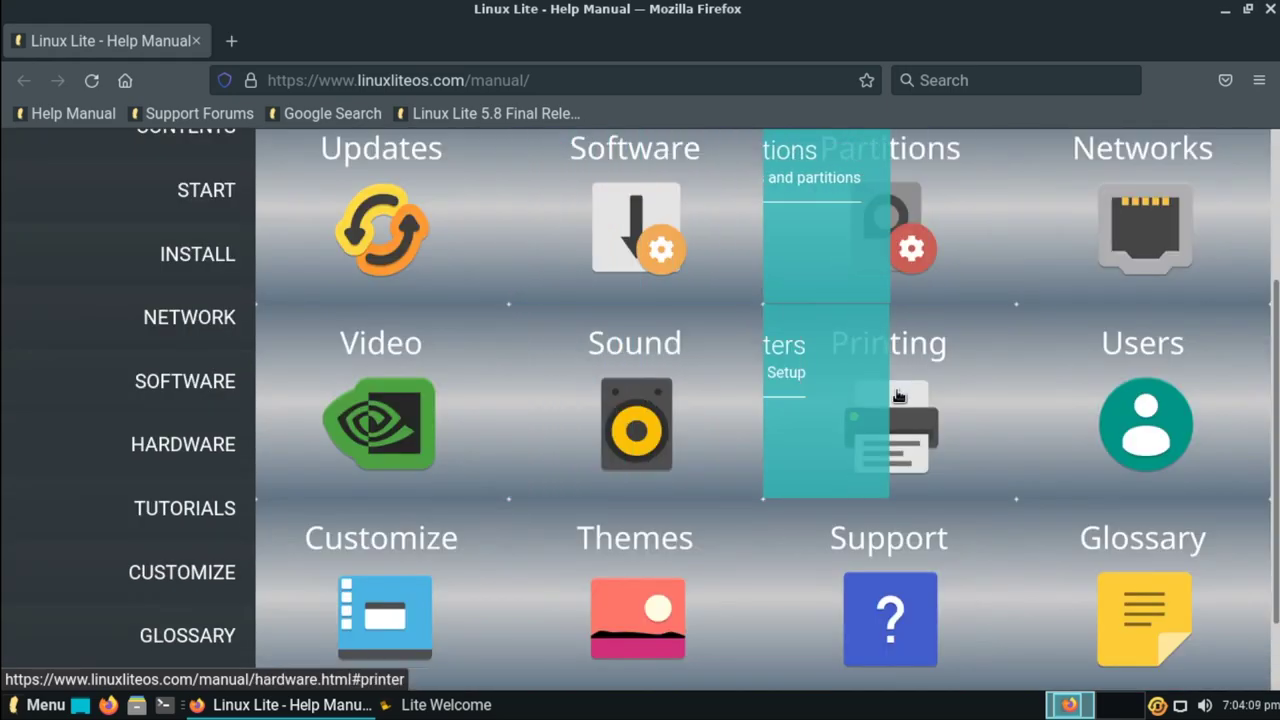
{"action": "scroll", "coordinate": [1087, 420], "scroll_direction": "down", "scroll_amount": 2}
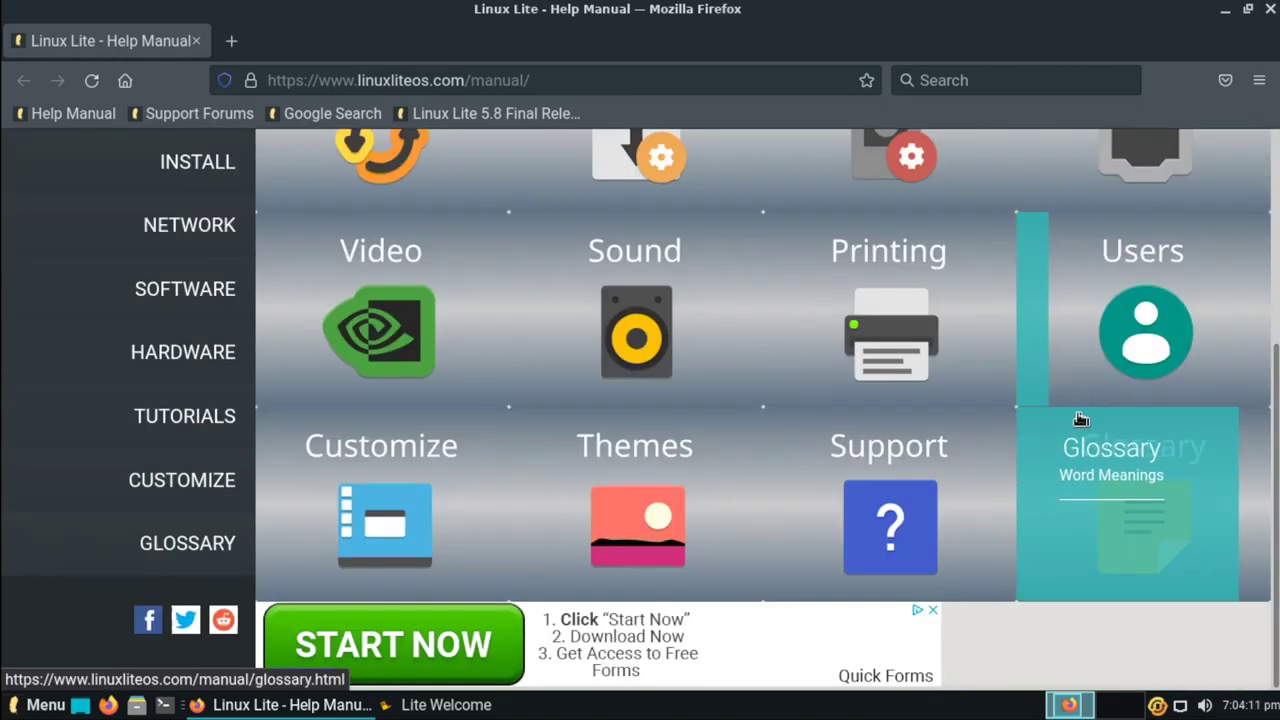
- Open the manual's Themes topic, dismiss the ad, and read the sections on themes, icon sets and applying a new theme
{"action": "left_click", "coordinate": [607, 509]}
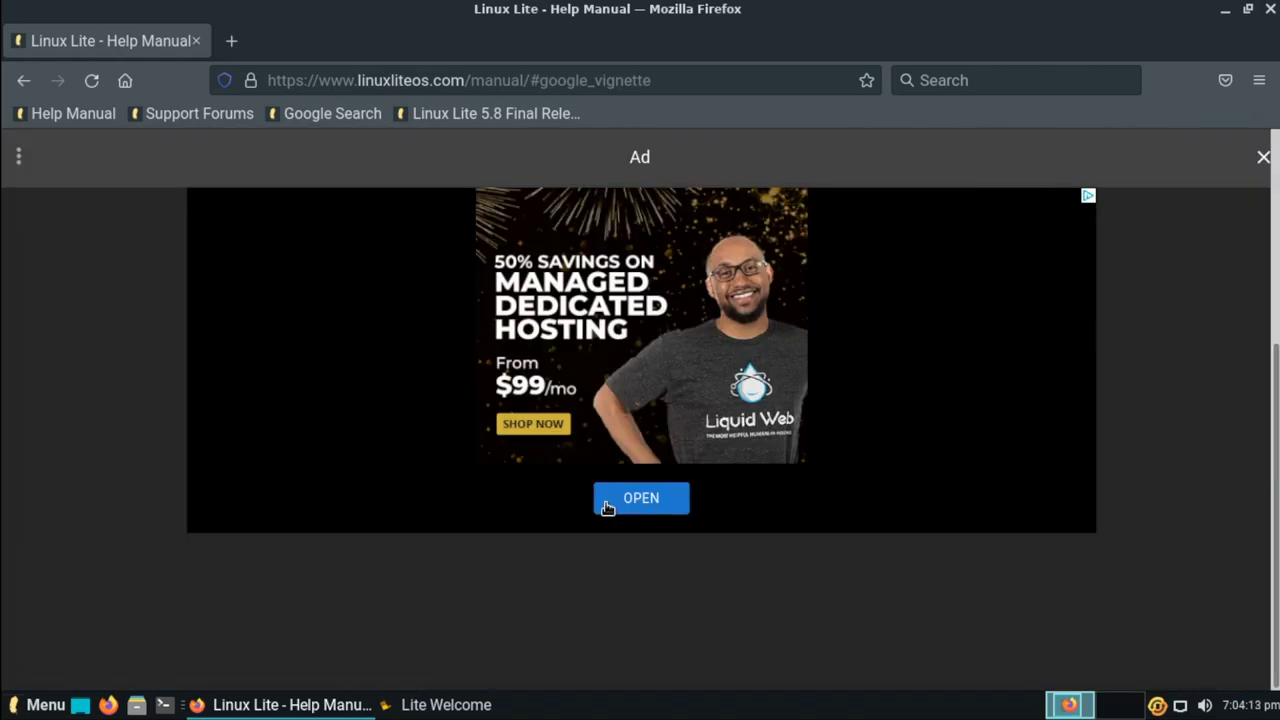
{"action": "left_click", "coordinate": [1262, 160]}
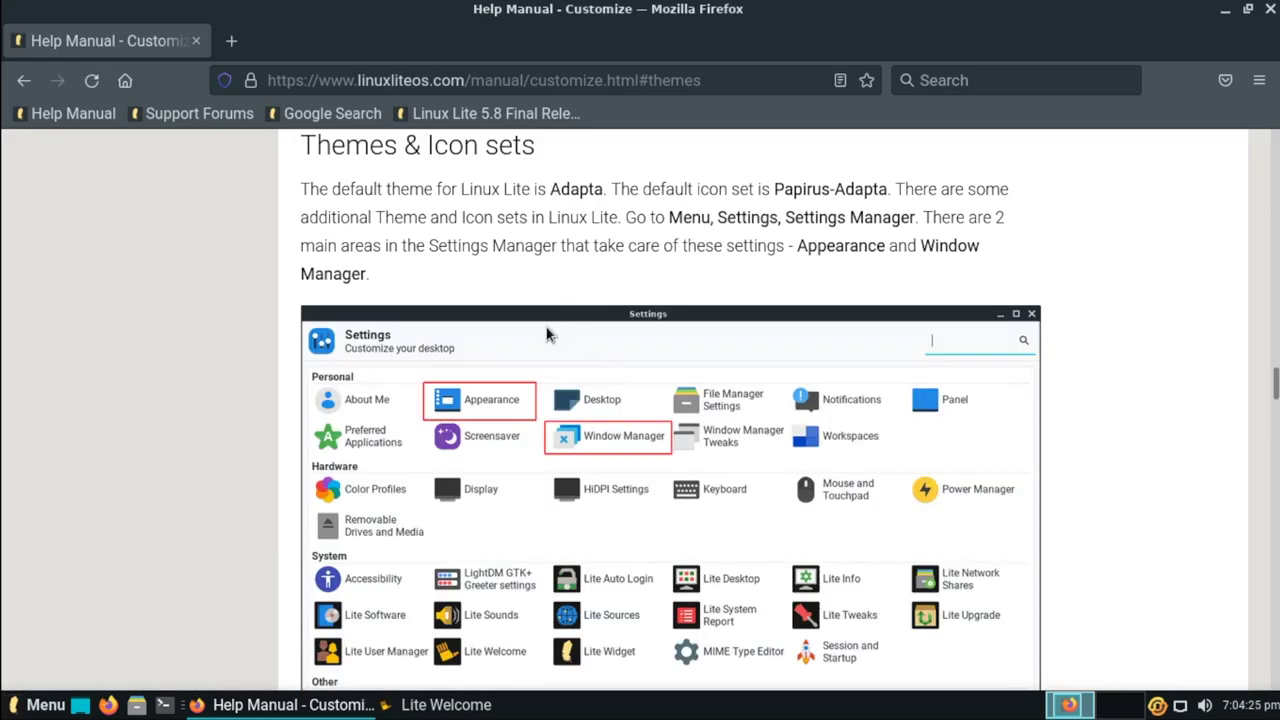
{"action": "scroll", "coordinate": [547, 333], "scroll_direction": "up", "scroll_amount": 2}
{"action": "scroll", "coordinate": [547, 333], "scroll_direction": "down", "scroll_amount": 10}
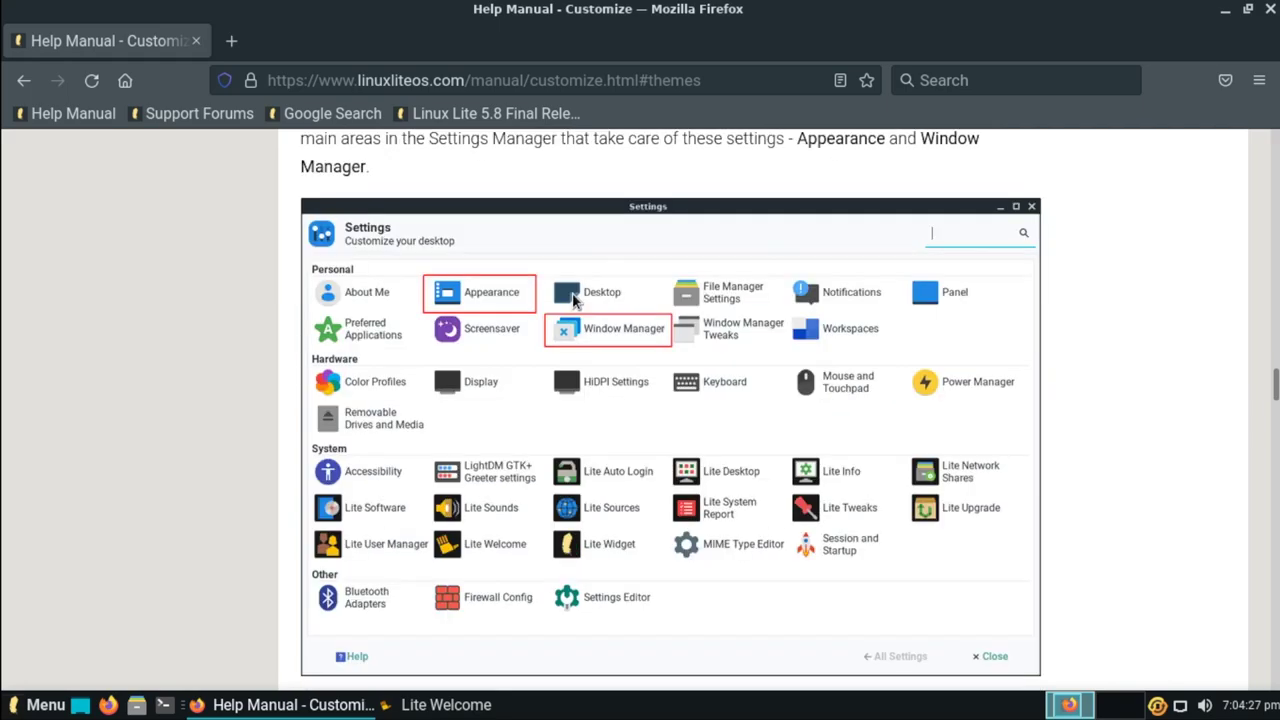
{"action": "scroll", "coordinate": [561, 290], "scroll_direction": "down", "scroll_amount": 10}
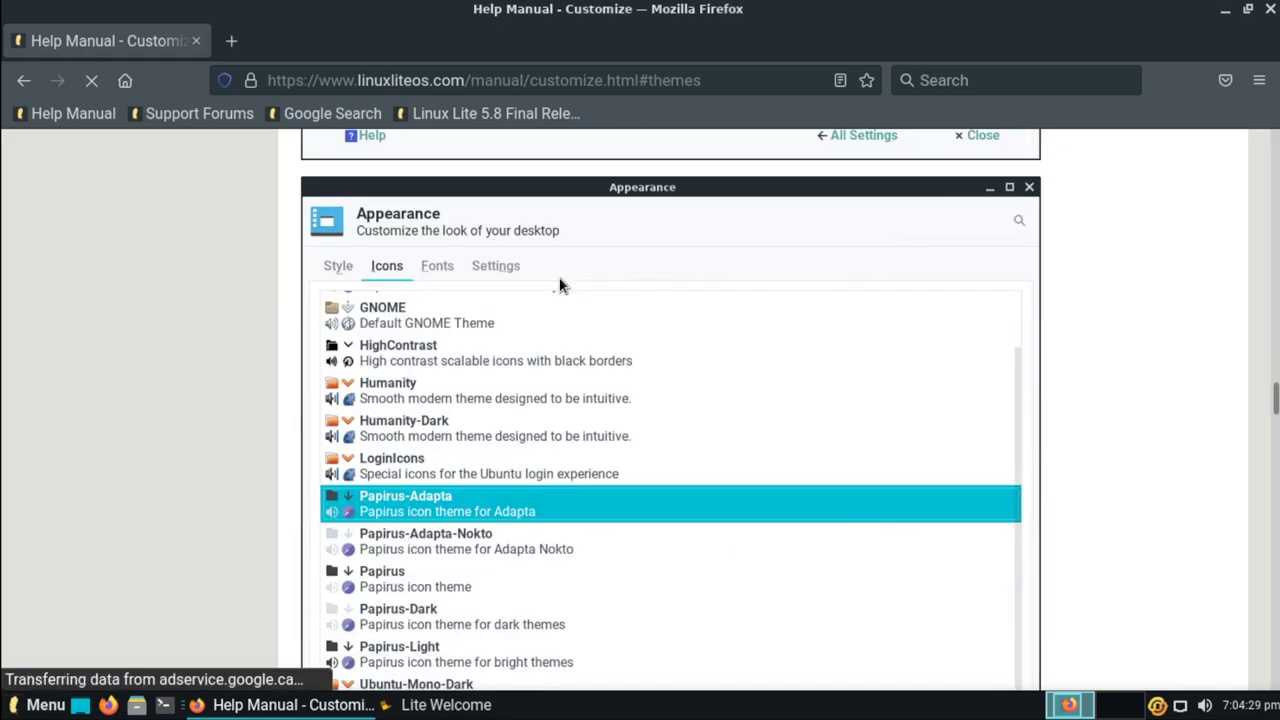
{"action": "scroll", "coordinate": [557, 272], "scroll_direction": "down", "scroll_amount": 3}
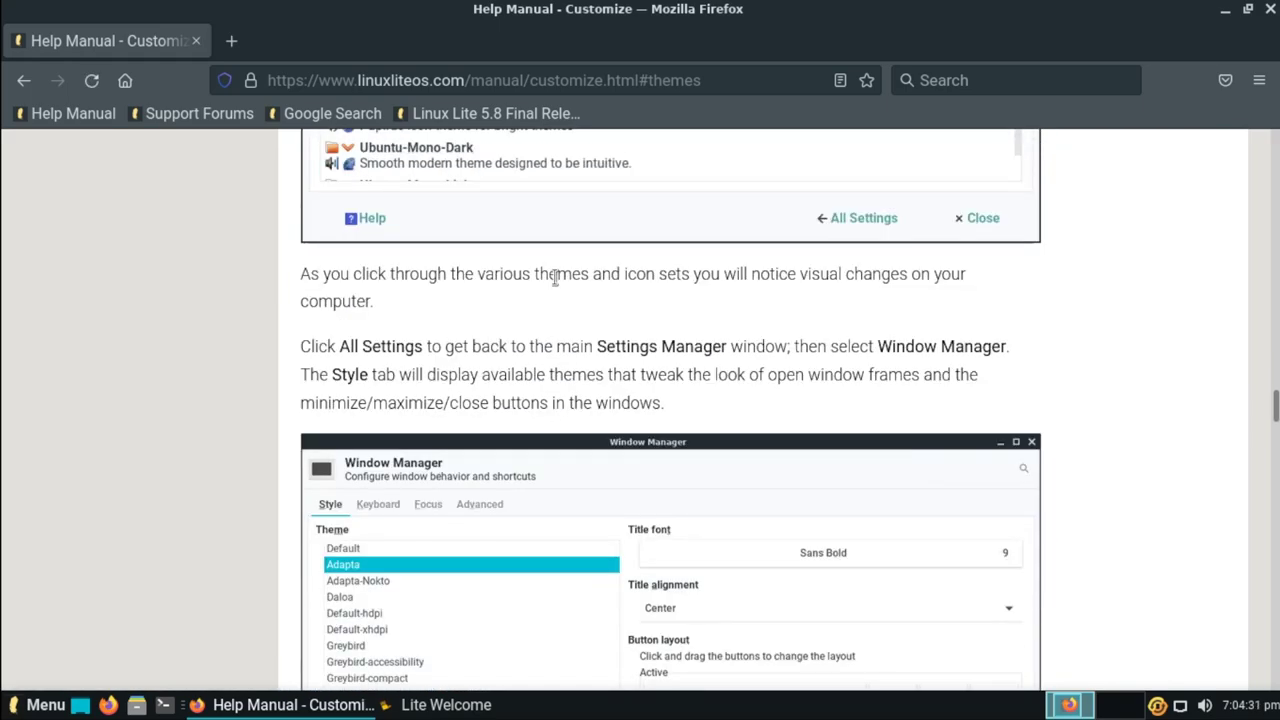
{"action": "scroll", "coordinate": [560, 278], "scroll_direction": "down", "scroll_amount": 7}
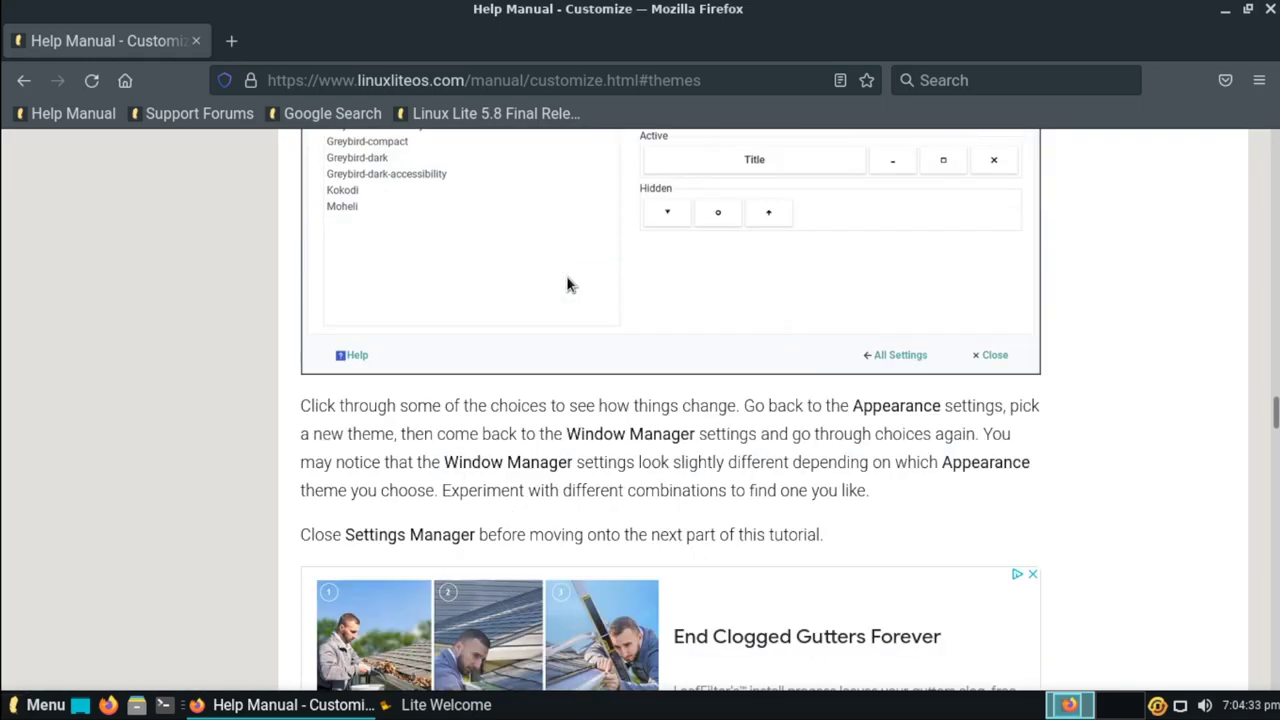
{"action": "scroll", "coordinate": [566, 285], "scroll_direction": "down", "scroll_amount": 3}
{"action": "scroll", "coordinate": [566, 284], "scroll_direction": "down", "scroll_amount": 6}
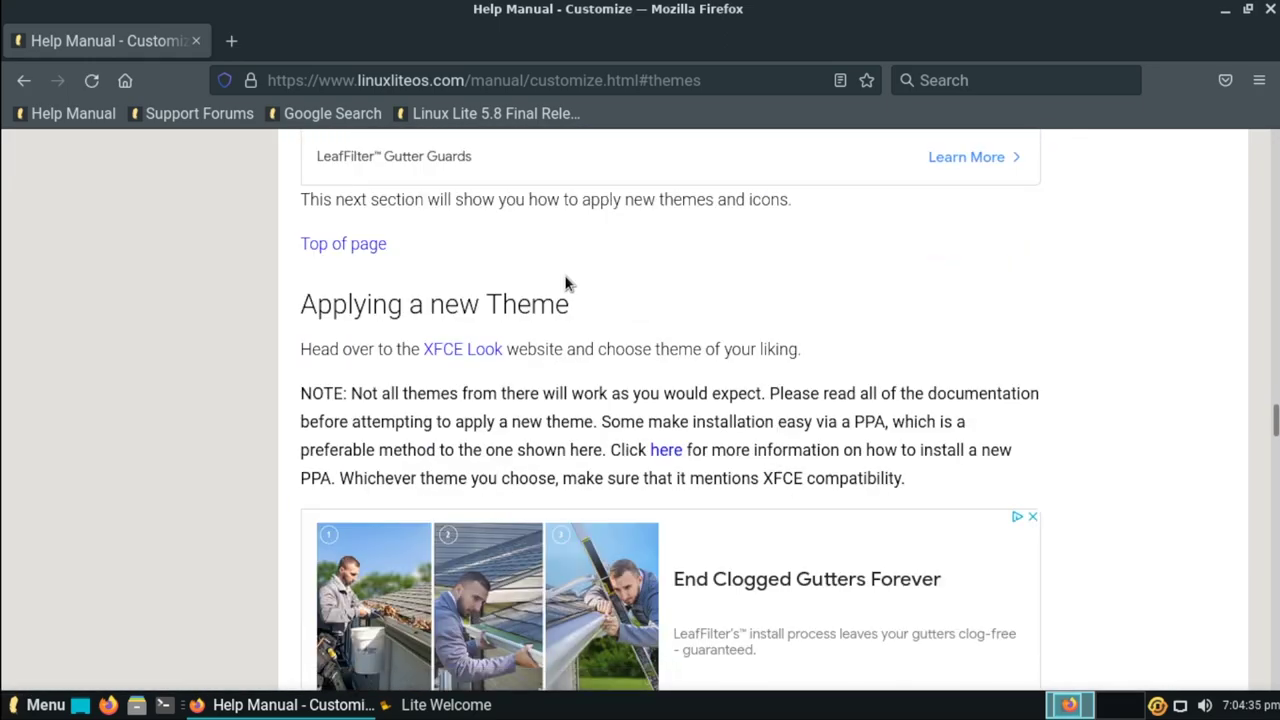
{"action": "scroll", "coordinate": [566, 285], "scroll_direction": "down", "scroll_amount": 10}
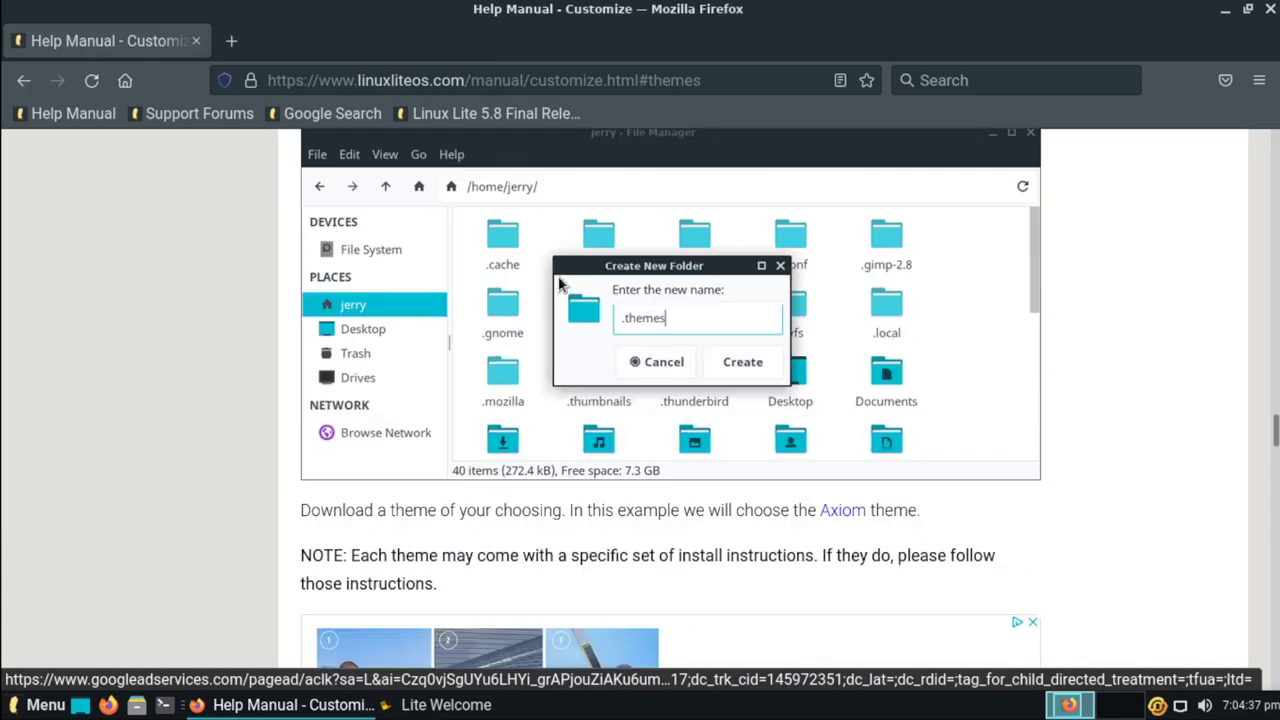
{"action": "scroll", "coordinate": [560, 284], "scroll_direction": "down", "scroll_amount": 10}
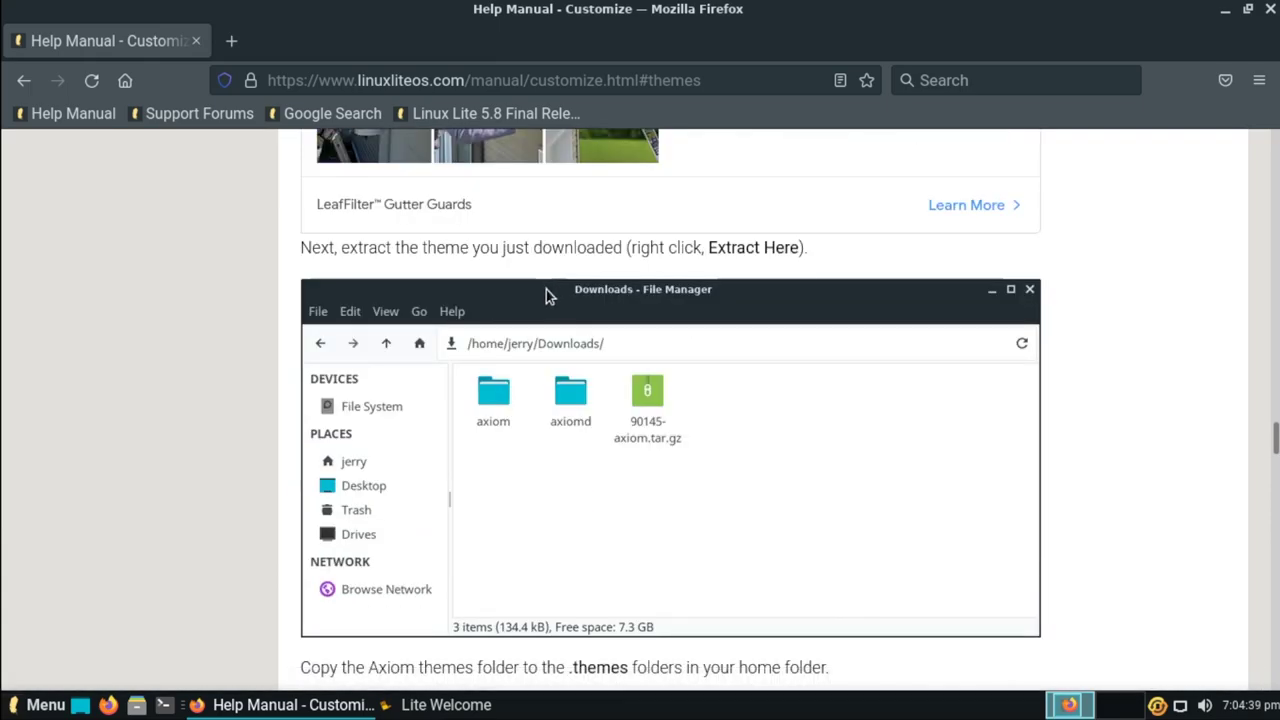
- Return to the Help Manual home page, look over its topics again and close the manual
{"action": "left_click", "coordinate": [26, 81]}
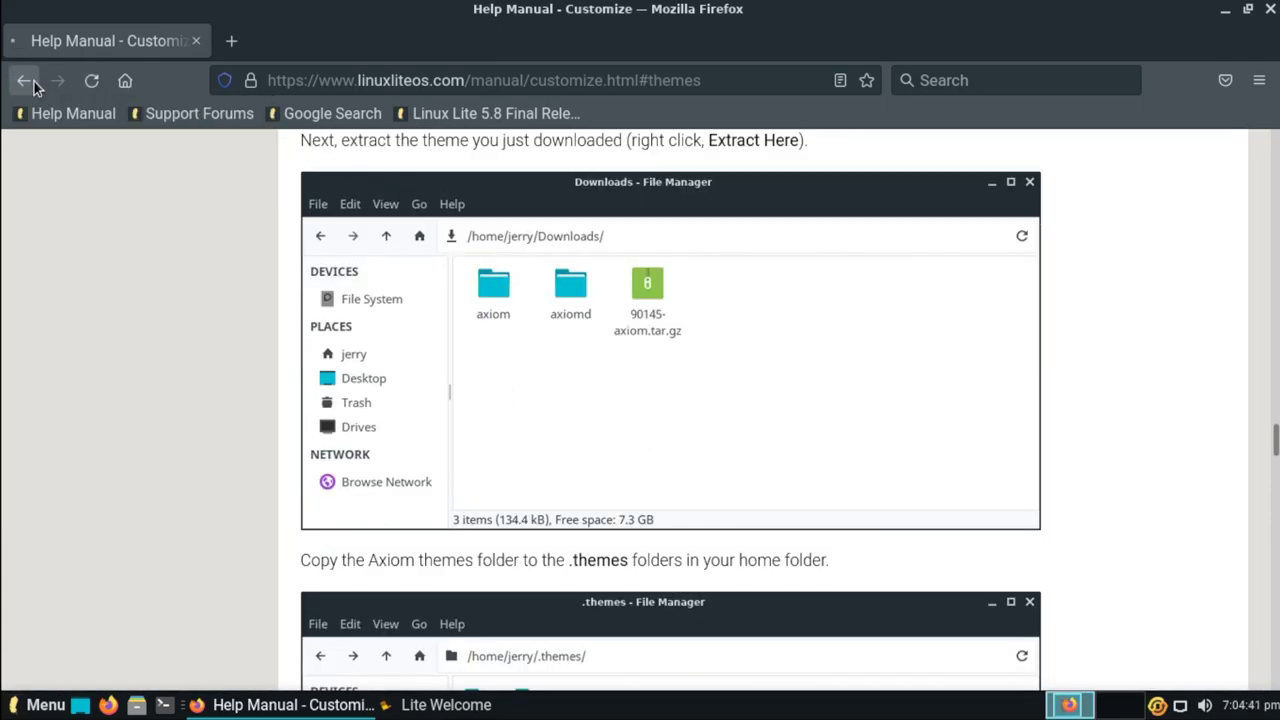
{"action": "scroll", "coordinate": [586, 351], "scroll_direction": "up", "scroll_amount": 5}
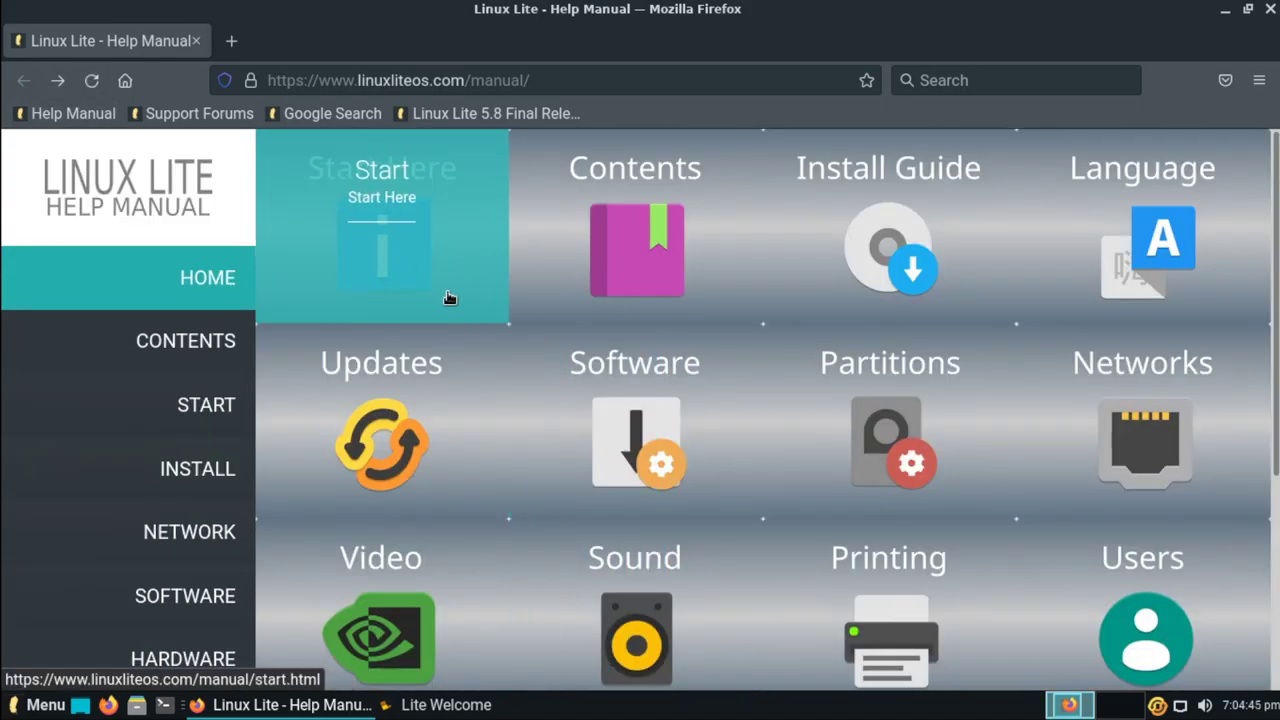
{"action": "scroll", "coordinate": [171, 455], "scroll_direction": "down", "scroll_amount": 5}
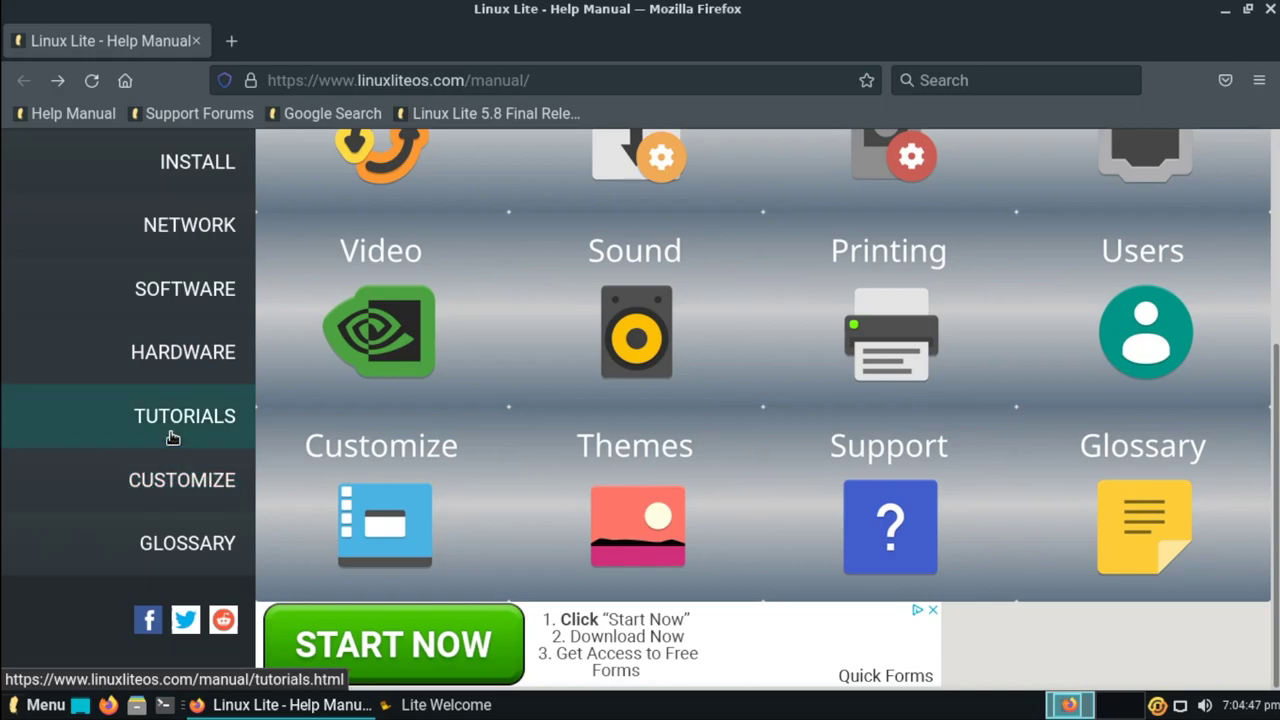
{"action": "scroll", "coordinate": [171, 437], "scroll_direction": "up", "scroll_amount": 5}
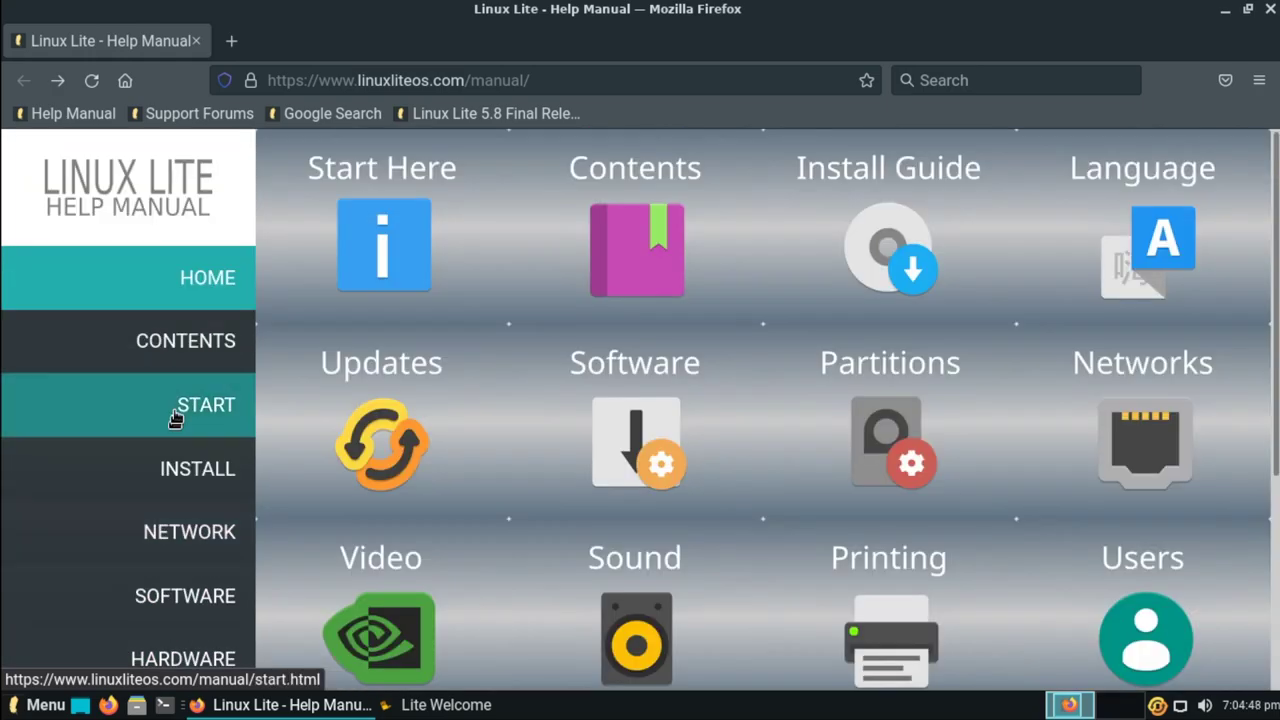
{"action": "left_click", "coordinate": [196, 45]}
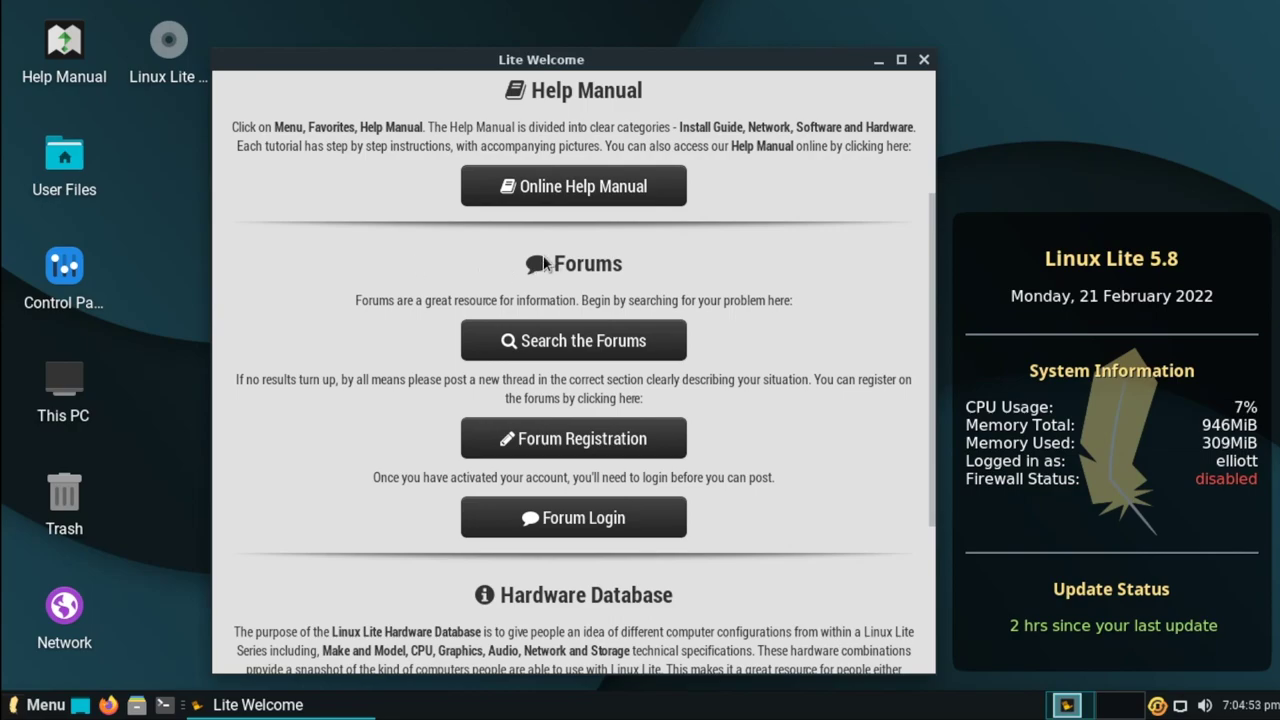
- Review the forum and hardware database options on the Get Support page, return to the welcome home page and minimize the window
{"action": "scroll", "coordinate": [543, 262], "scroll_direction": "down", "scroll_amount": 3}
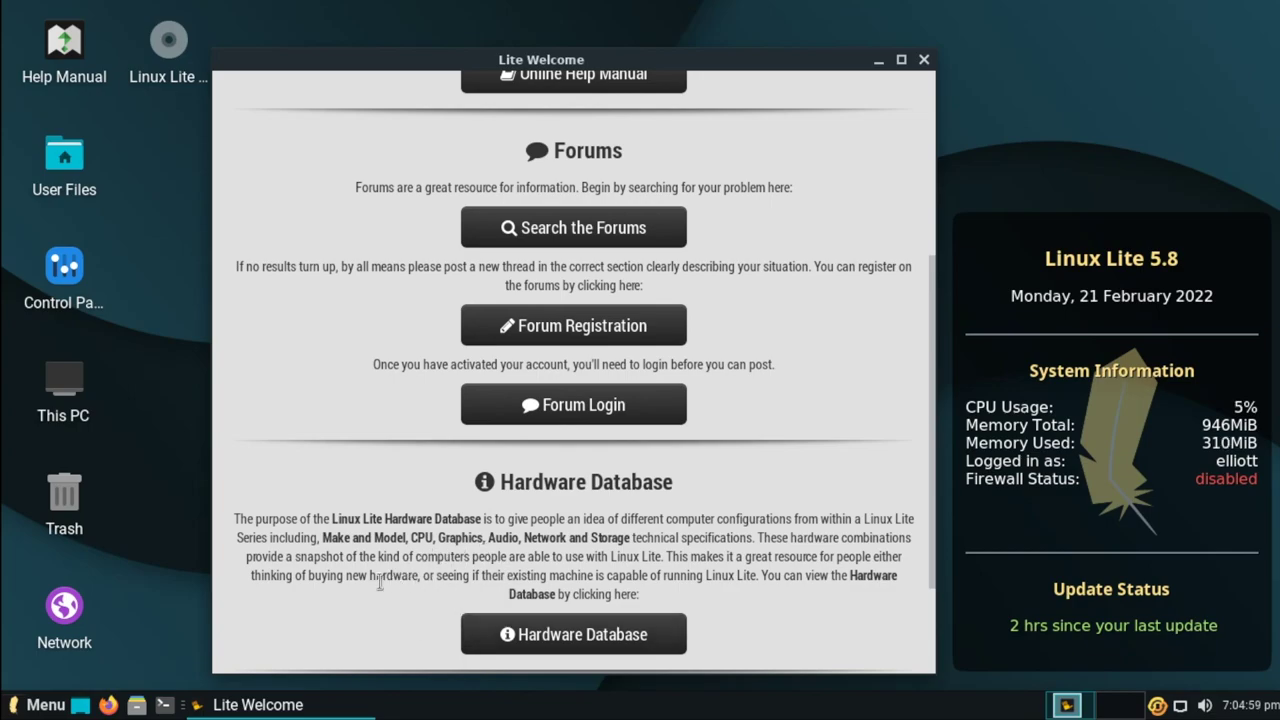
{"action": "scroll", "coordinate": [372, 284], "scroll_direction": "up", "scroll_amount": 5}
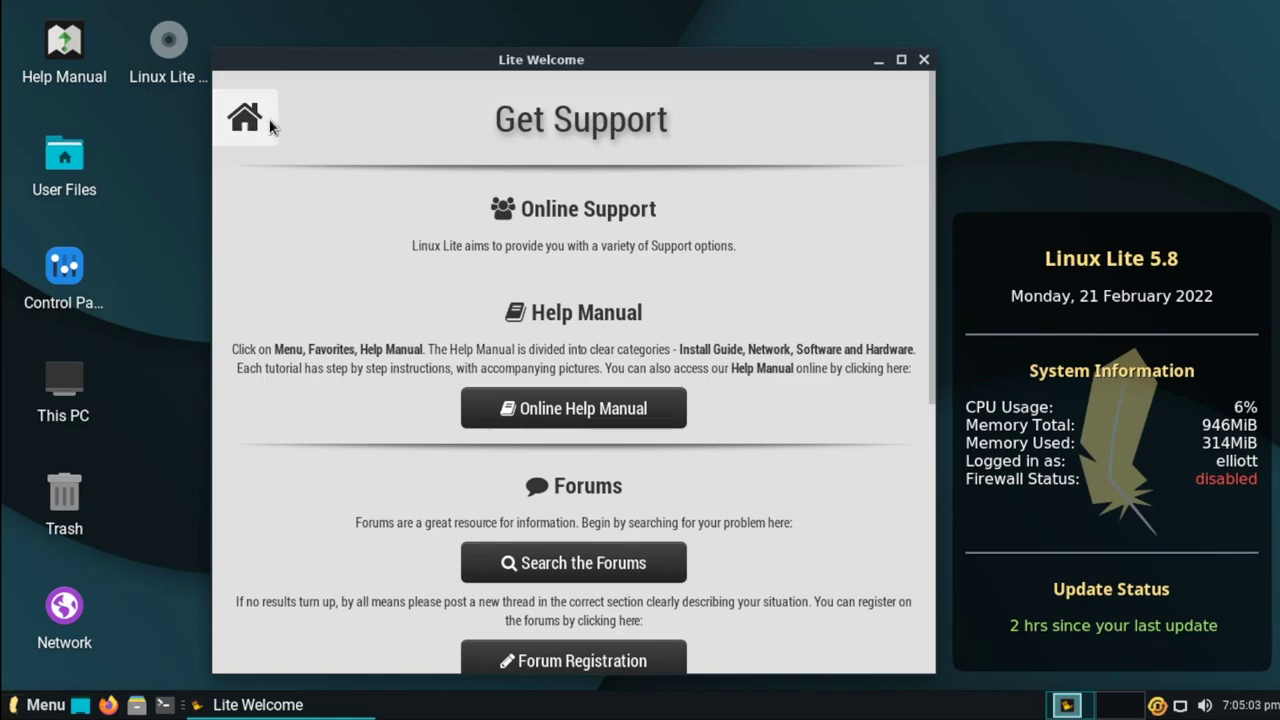
{"action": "left_click", "coordinate": [242, 118]}
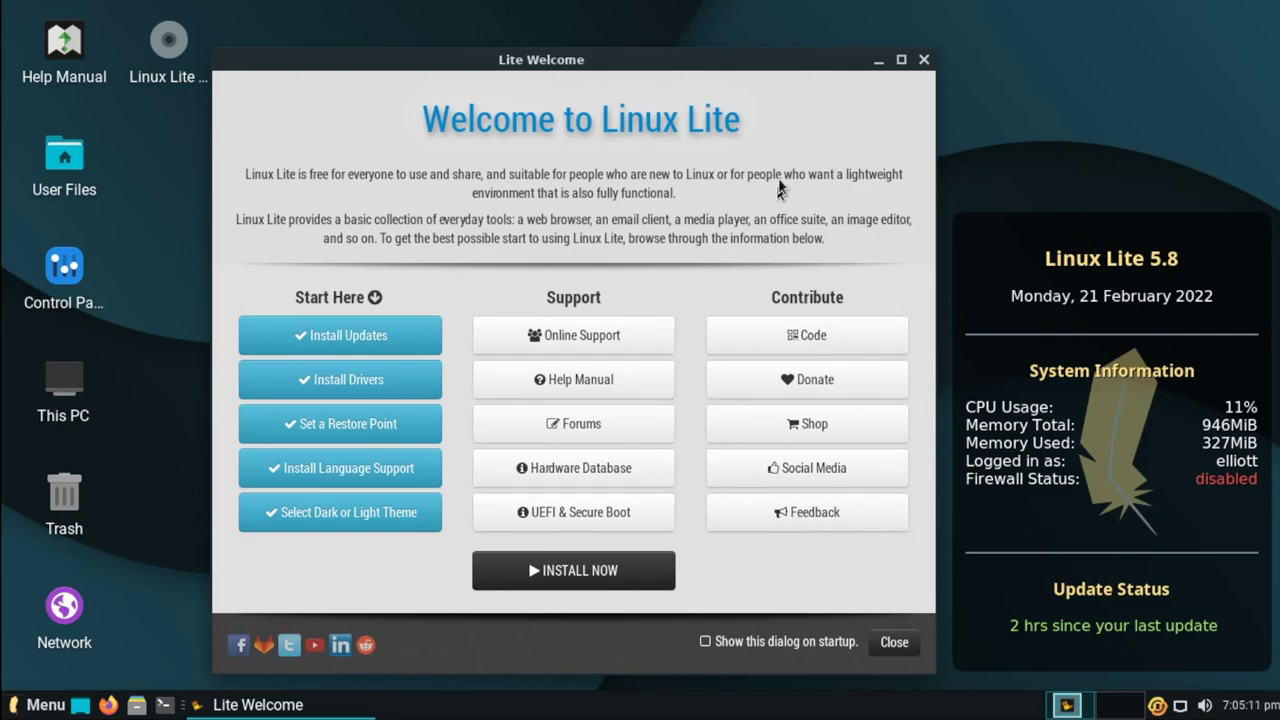
{"action": "left_click", "coordinate": [880, 61]}
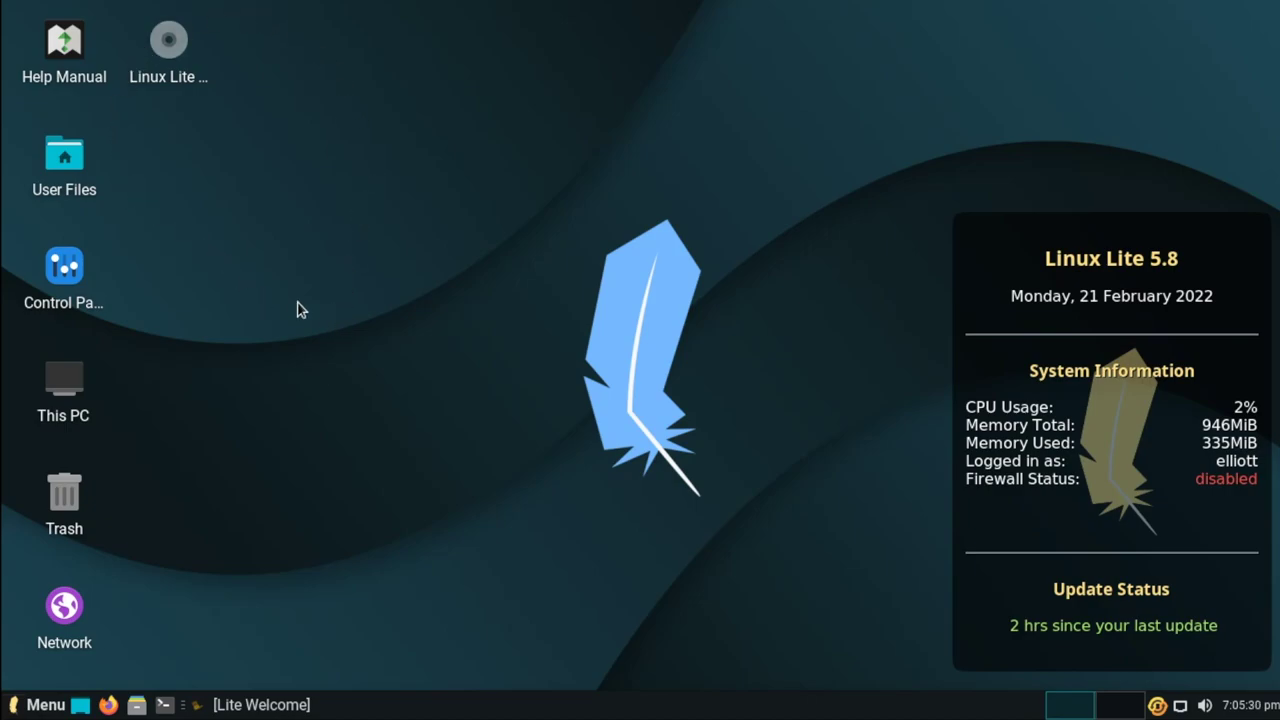
{"action": "left_click", "coordinate": [42, 704]}
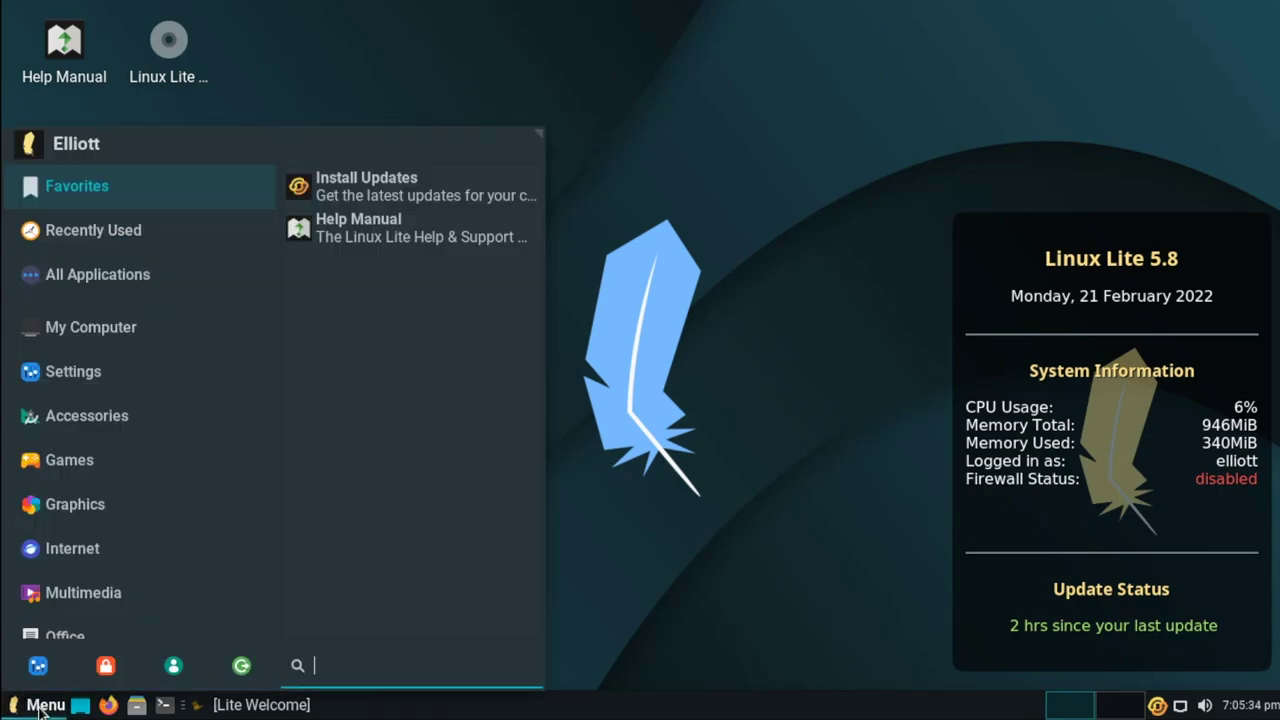
{"action": "left_click", "coordinate": [42, 704]}
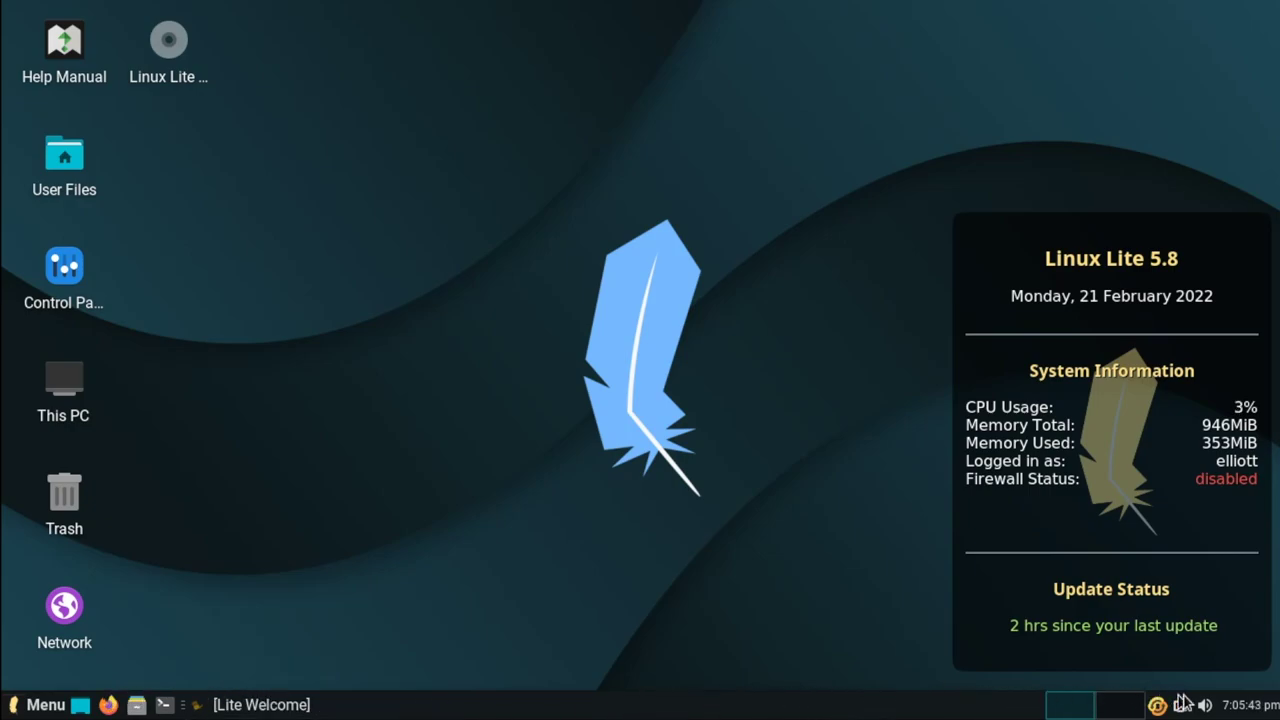
{"action": "left_click", "coordinate": [1247, 707]}
{"action": "left_click", "coordinate": [1247, 707]}
- Run Install Updates from the favorites, continue fetching the updates list, authenticate with the account password and dismiss the final dialog
{"action": "left_click", "coordinate": [43, 707]}
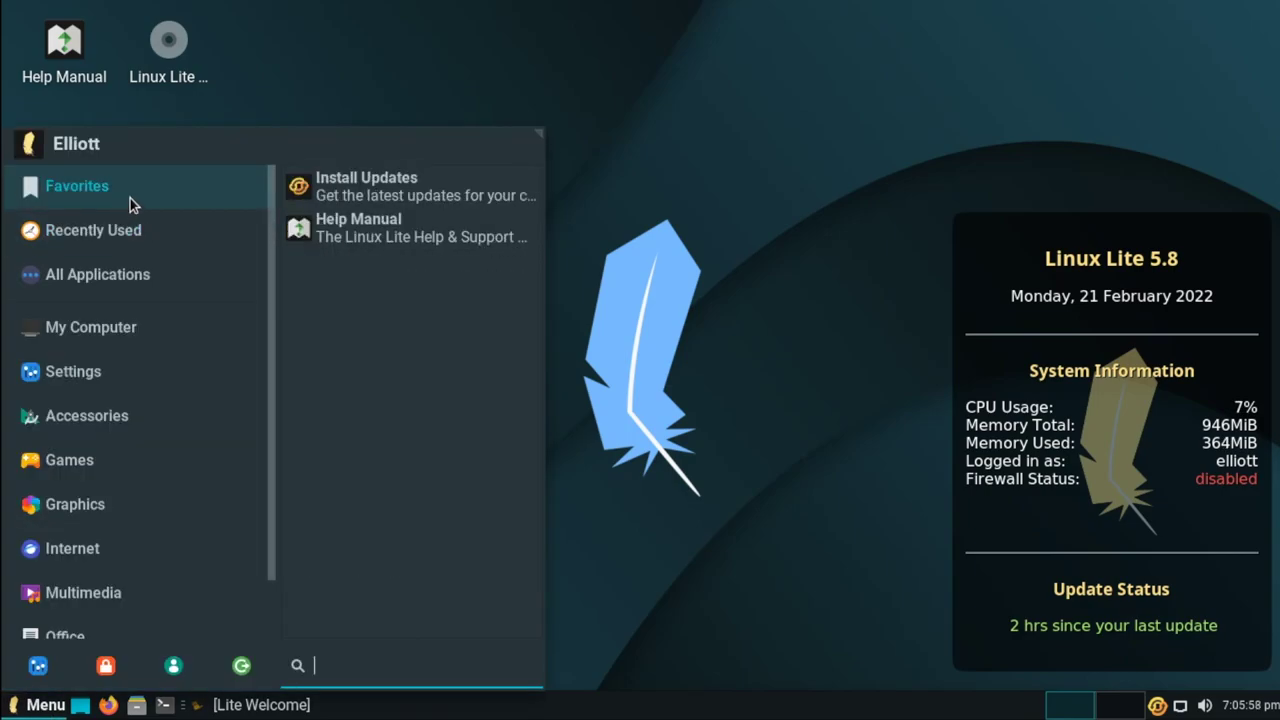
{"action": "left_click", "coordinate": [423, 181]}
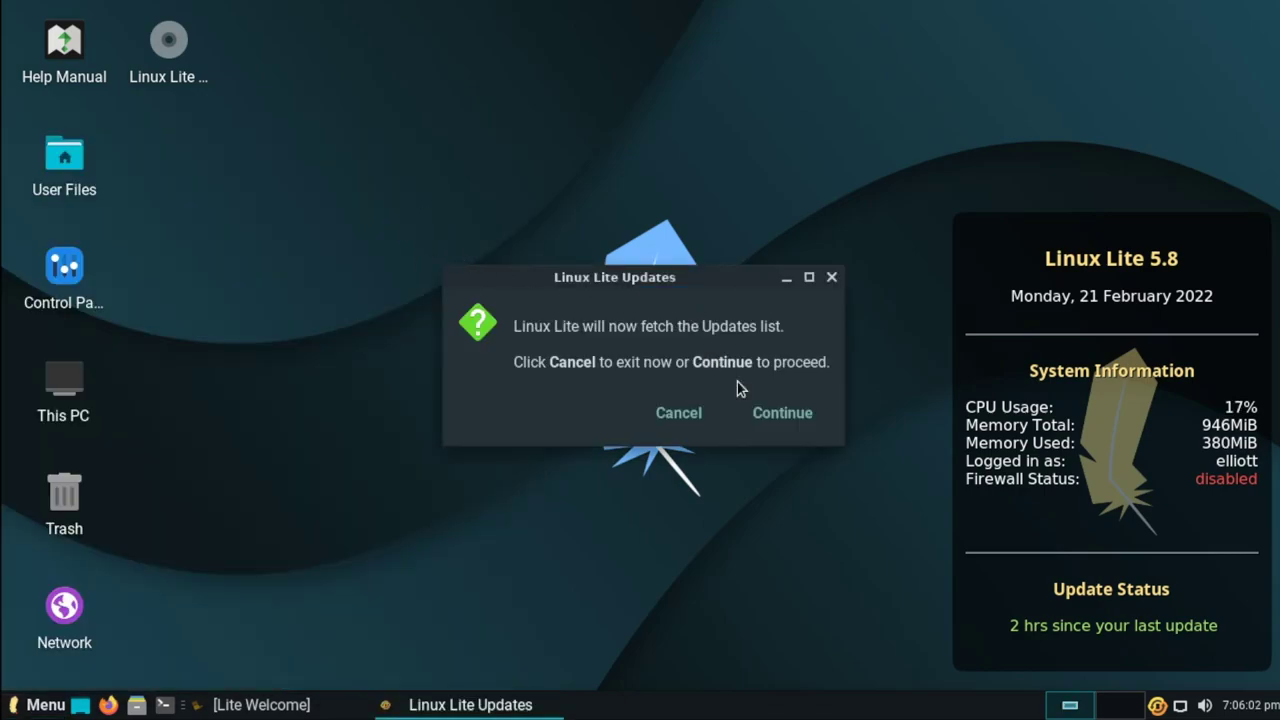
{"action": "left_click", "coordinate": [792, 417]}
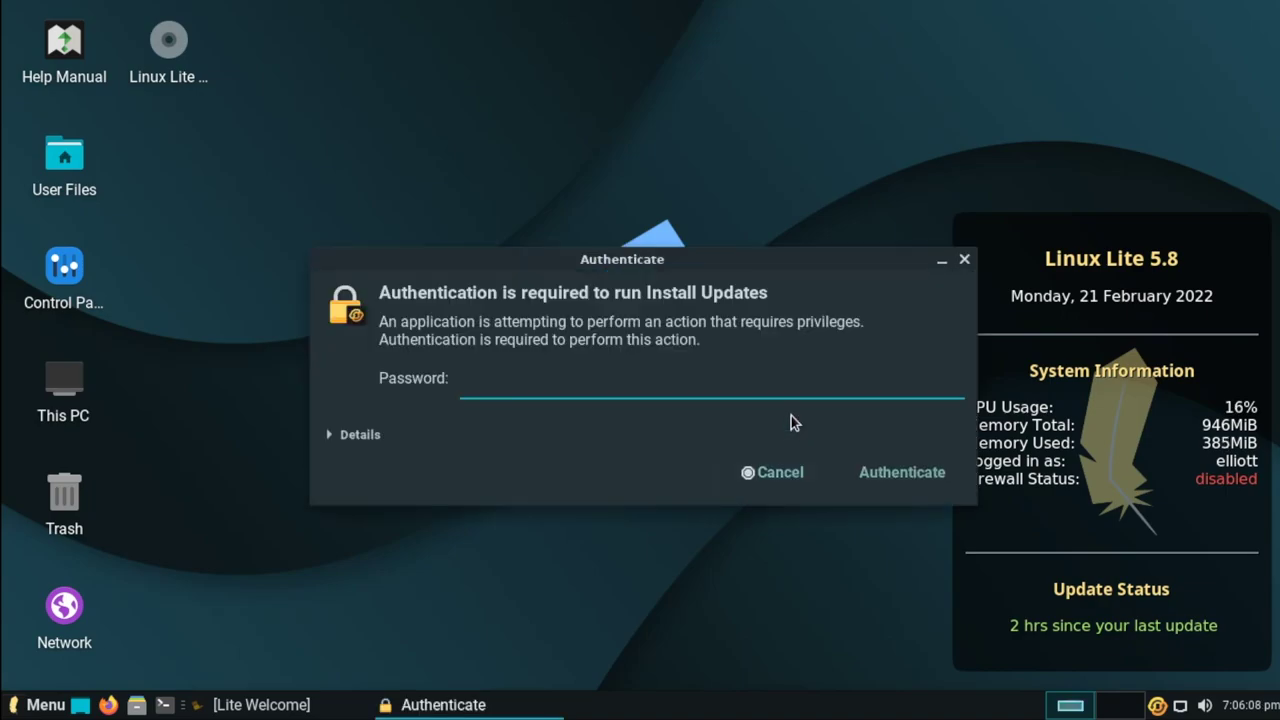
{"action": "key", "text": "Return"}
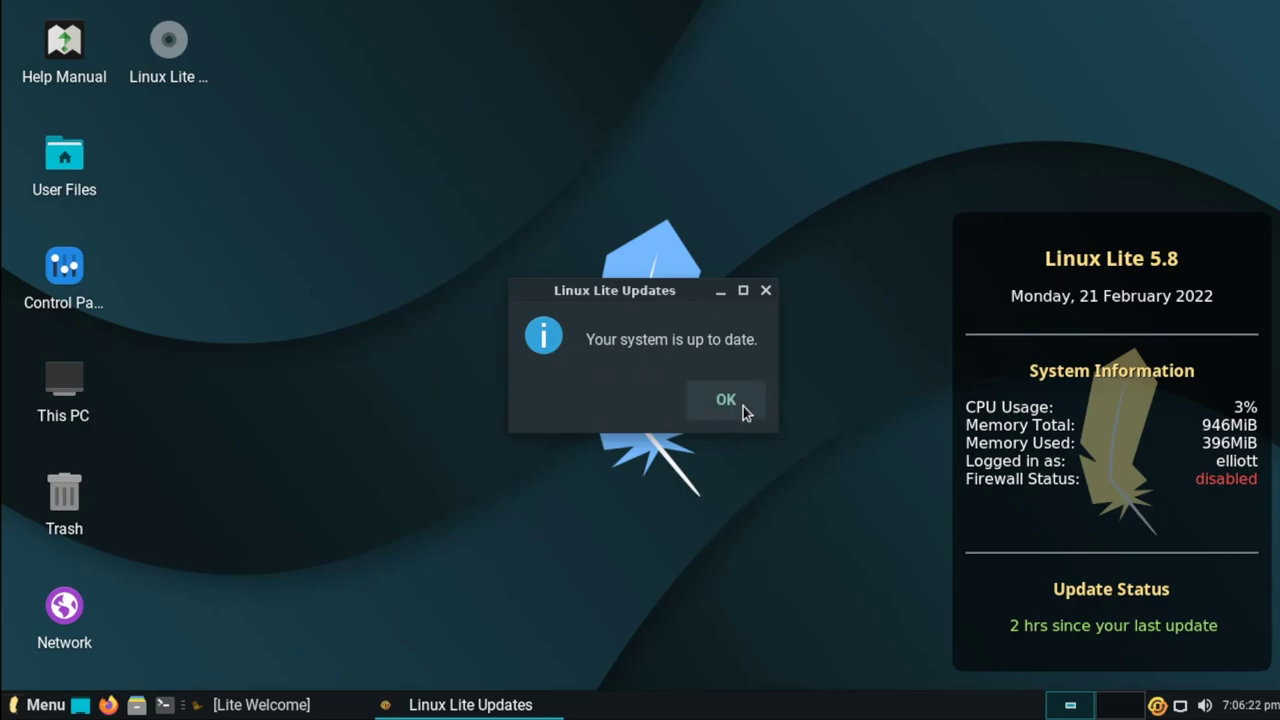
{"action": "left_click", "coordinate": [726, 402]}
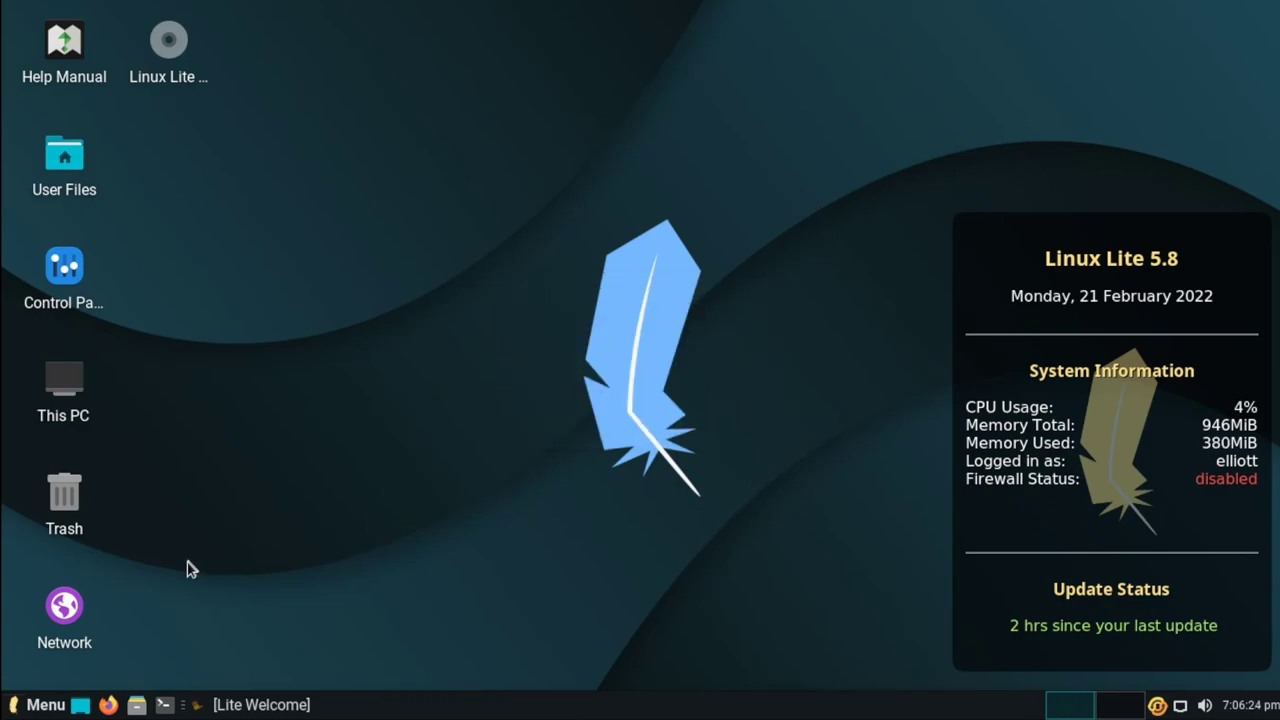
- Open the application menu and look through the My Computer locations and the full list of Settings tools
{"action": "left_click", "coordinate": [40, 706]}
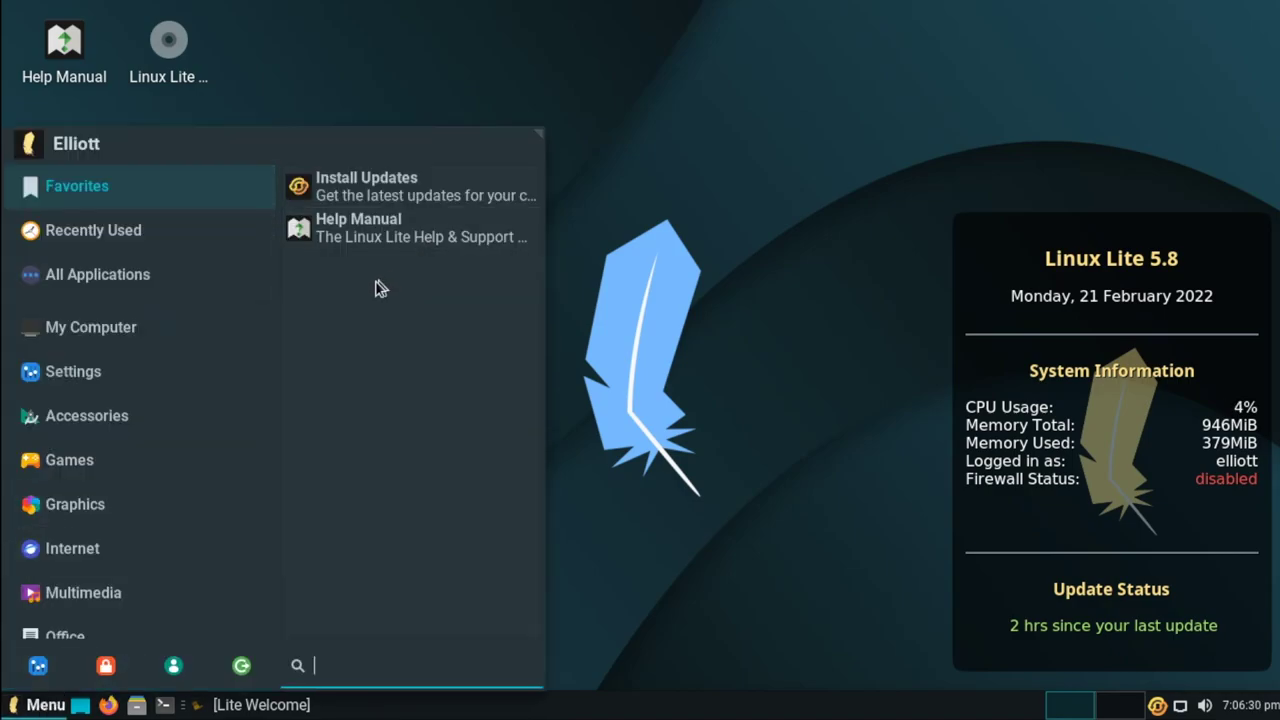
{"action": "left_click", "coordinate": [205, 327]}
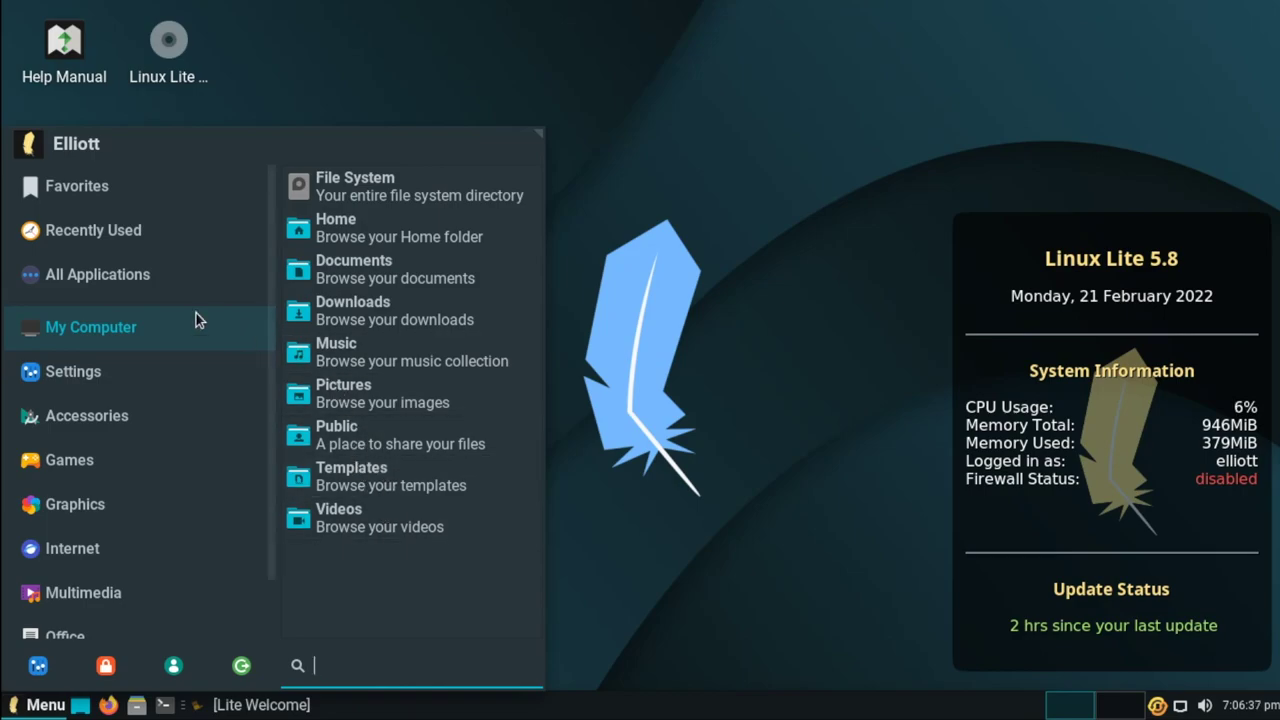
{"action": "mouse_move", "coordinate": [201, 386]}
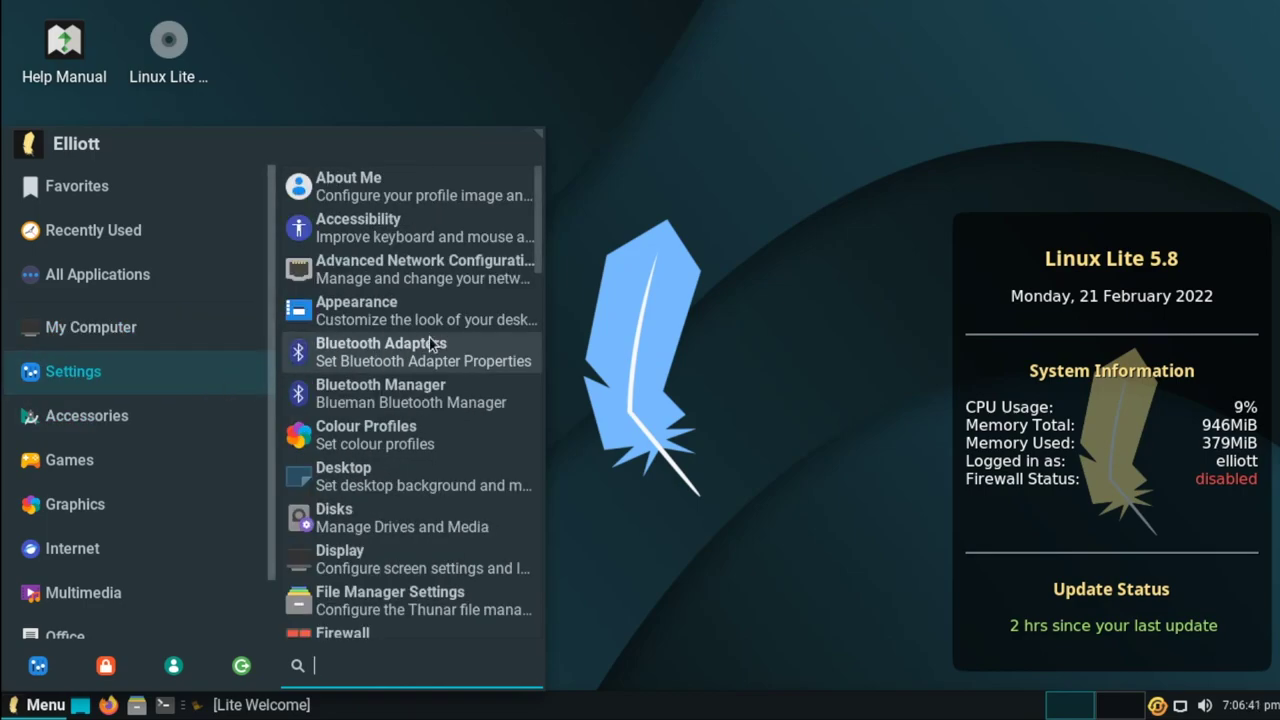
{"action": "scroll", "coordinate": [432, 345], "scroll_direction": "down", "scroll_amount": 10}
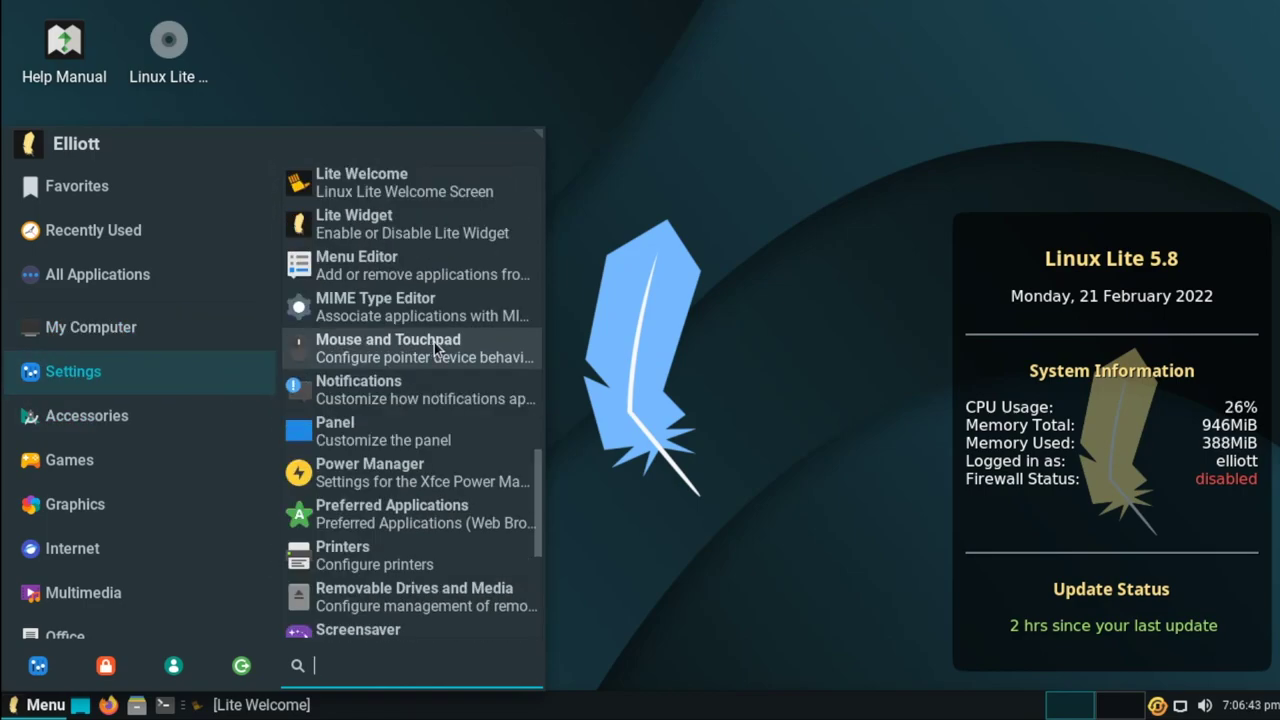
{"action": "scroll", "coordinate": [434, 342], "scroll_direction": "down", "scroll_amount": 3}
{"action": "scroll", "coordinate": [432, 347], "scroll_direction": "up", "scroll_amount": 12}
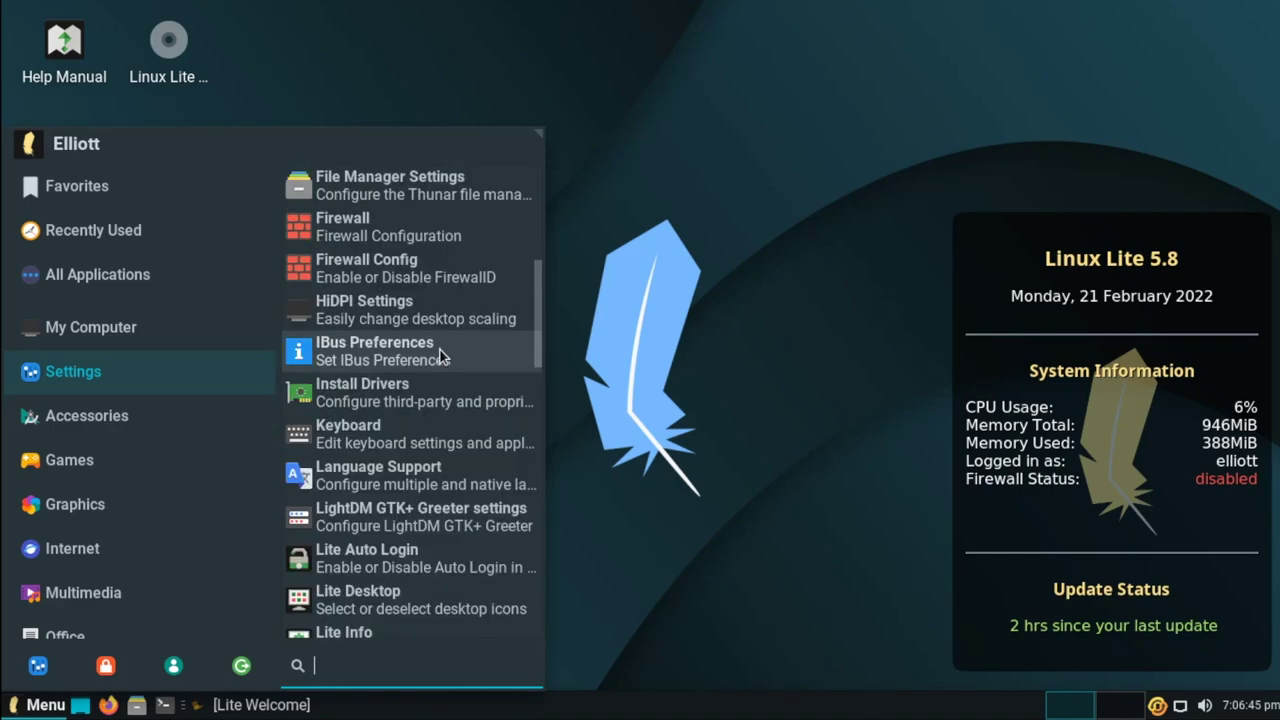
{"action": "scroll", "coordinate": [440, 356], "scroll_direction": "up", "scroll_amount": 5}
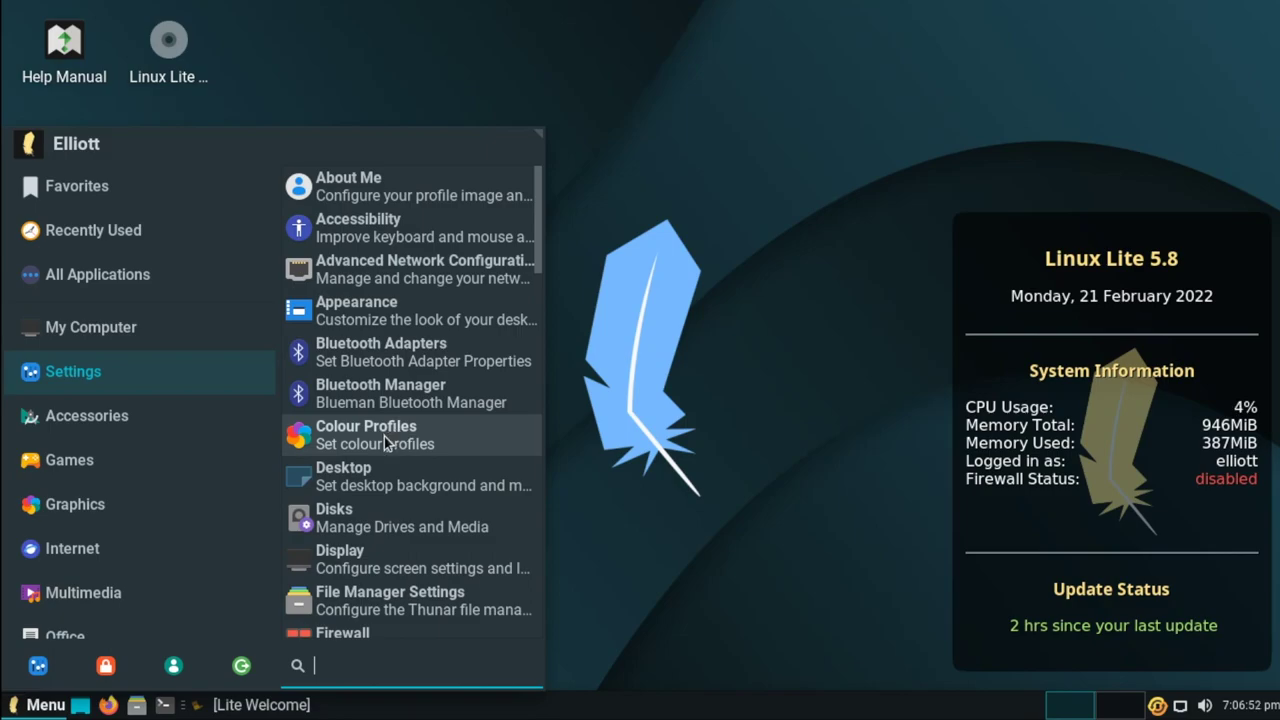
- Launch Backups from the Accessories category, view its overview page and close the backup tool
{"action": "left_click", "coordinate": [212, 420]}
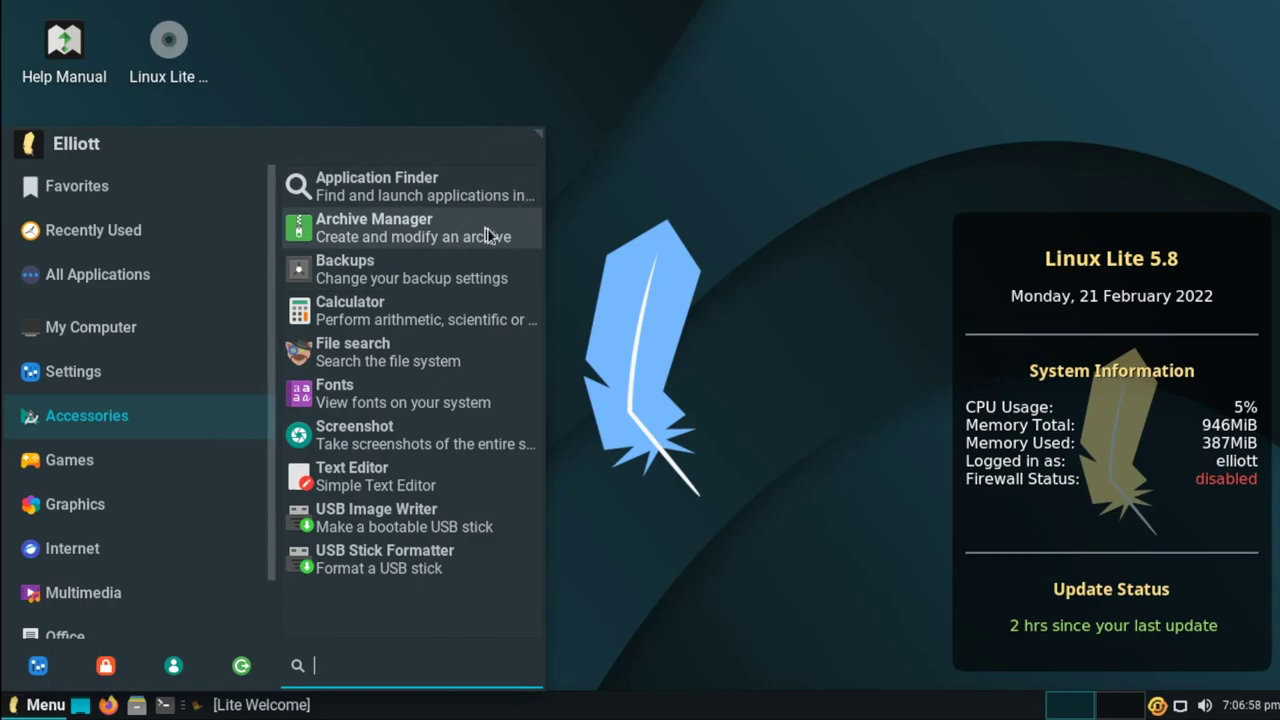
{"action": "left_click", "coordinate": [490, 277]}
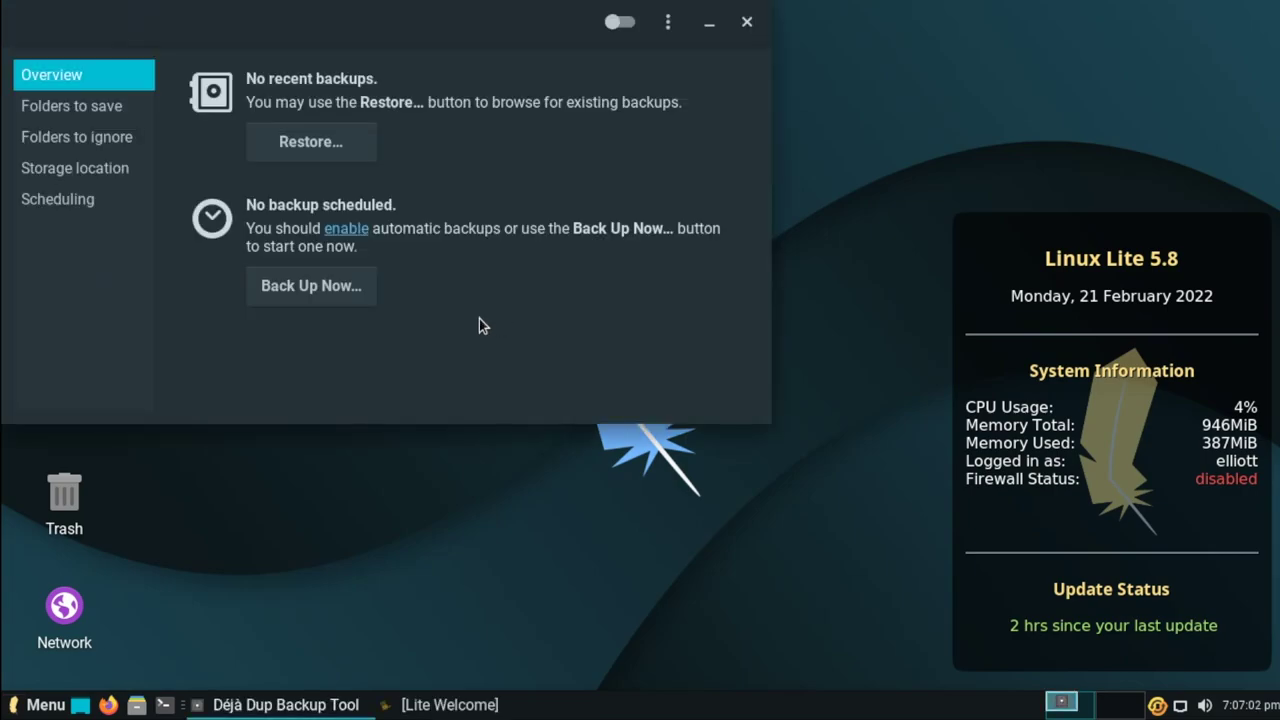
{"action": "left_click", "coordinate": [747, 22]}
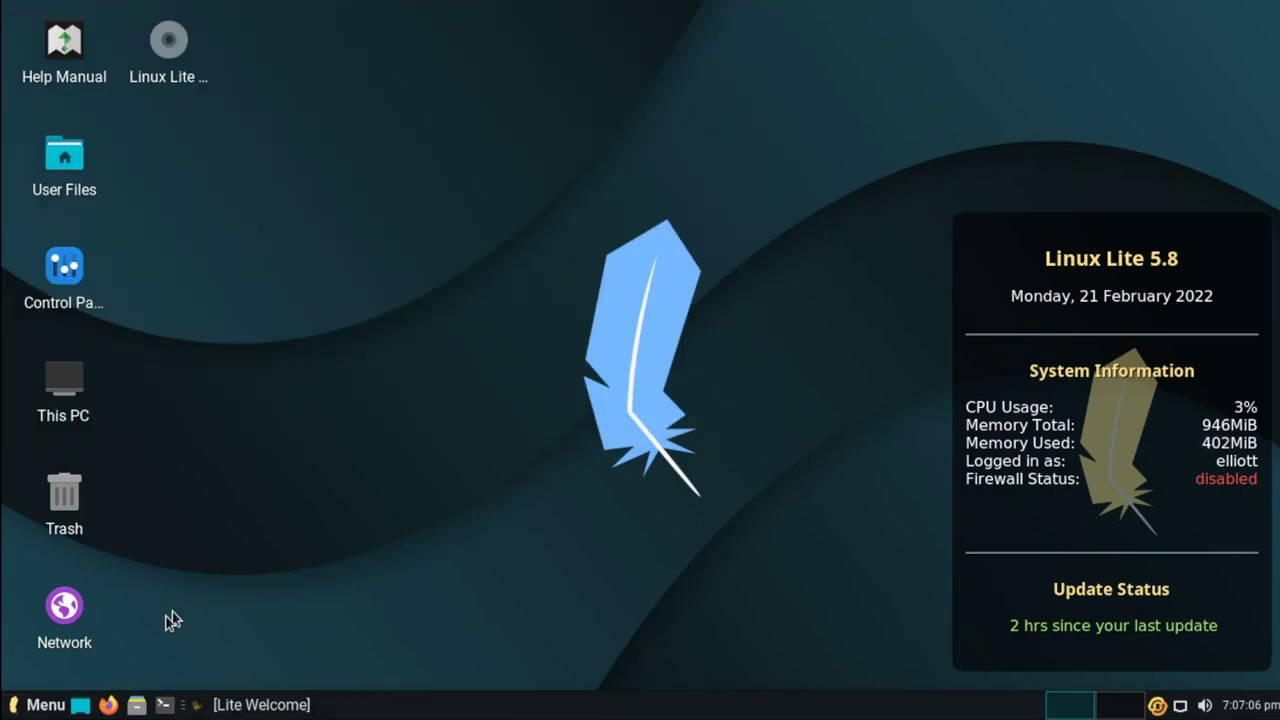
- Launch File search from the Accessories category, look over its file type and date filters and close it
{"action": "left_click", "coordinate": [45, 705]}
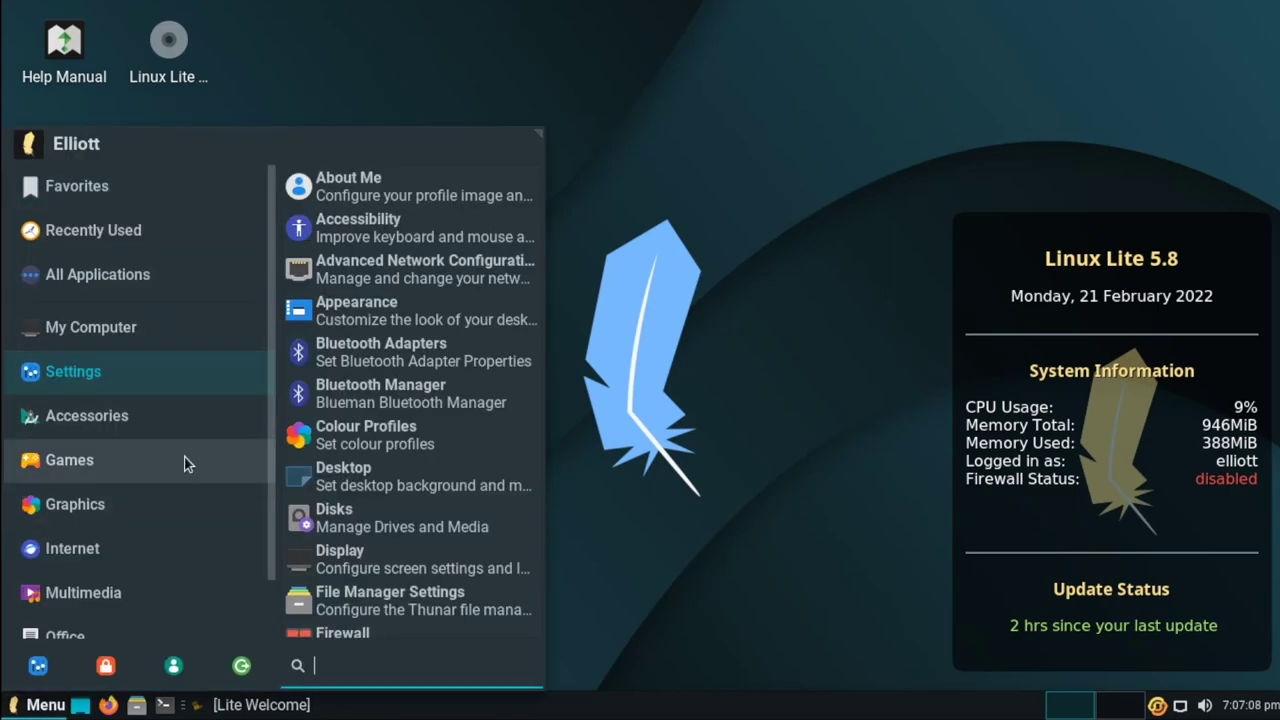
{"action": "mouse_move", "coordinate": [198, 428]}
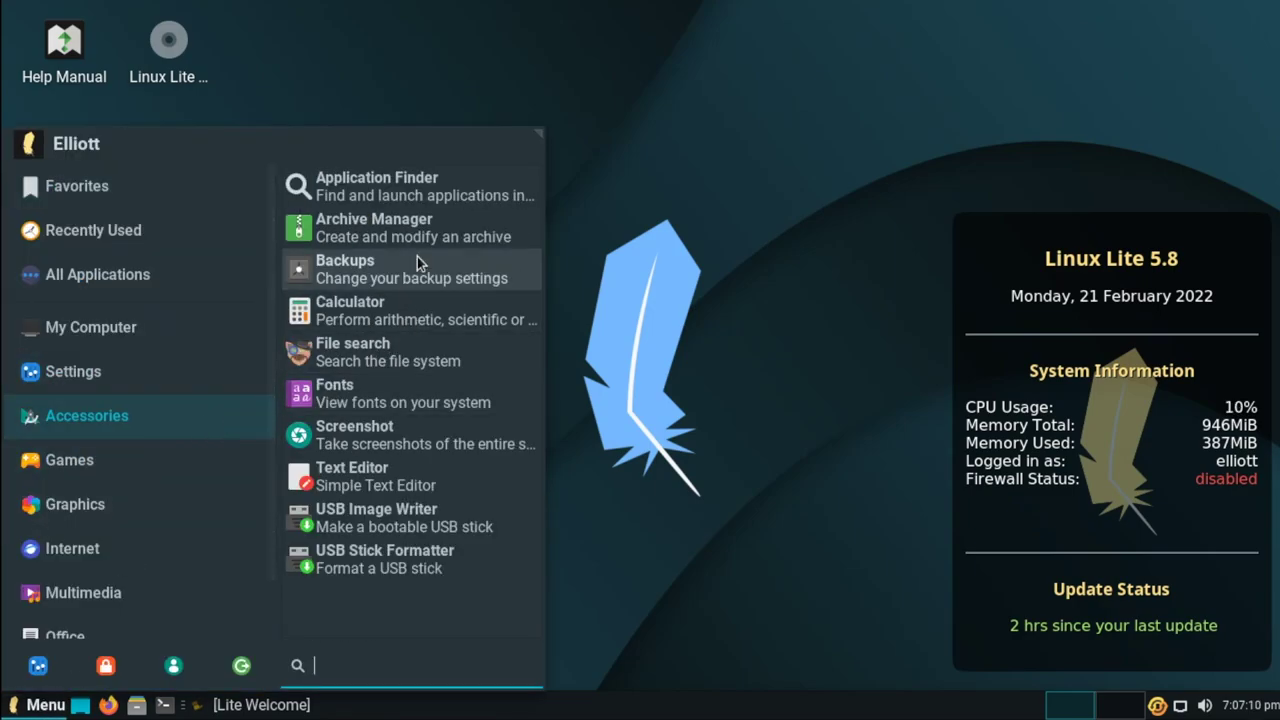
{"action": "left_click", "coordinate": [449, 347]}
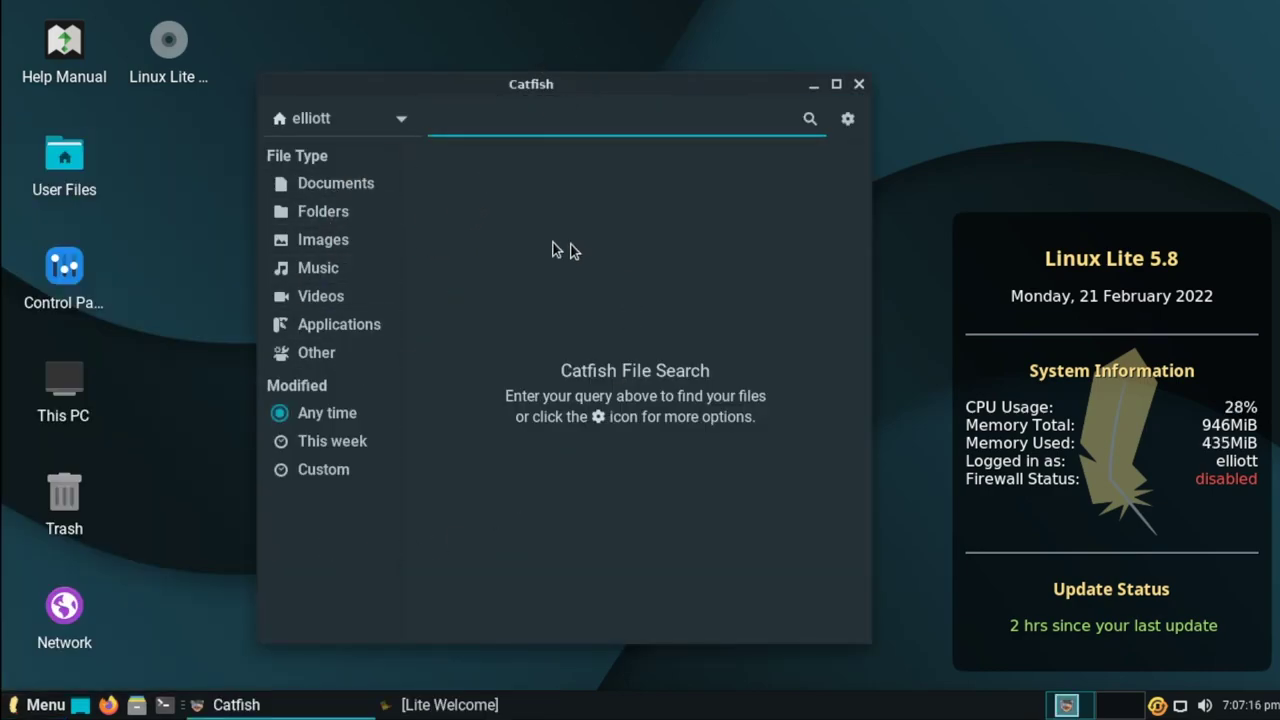
{"action": "left_click", "coordinate": [866, 90]}
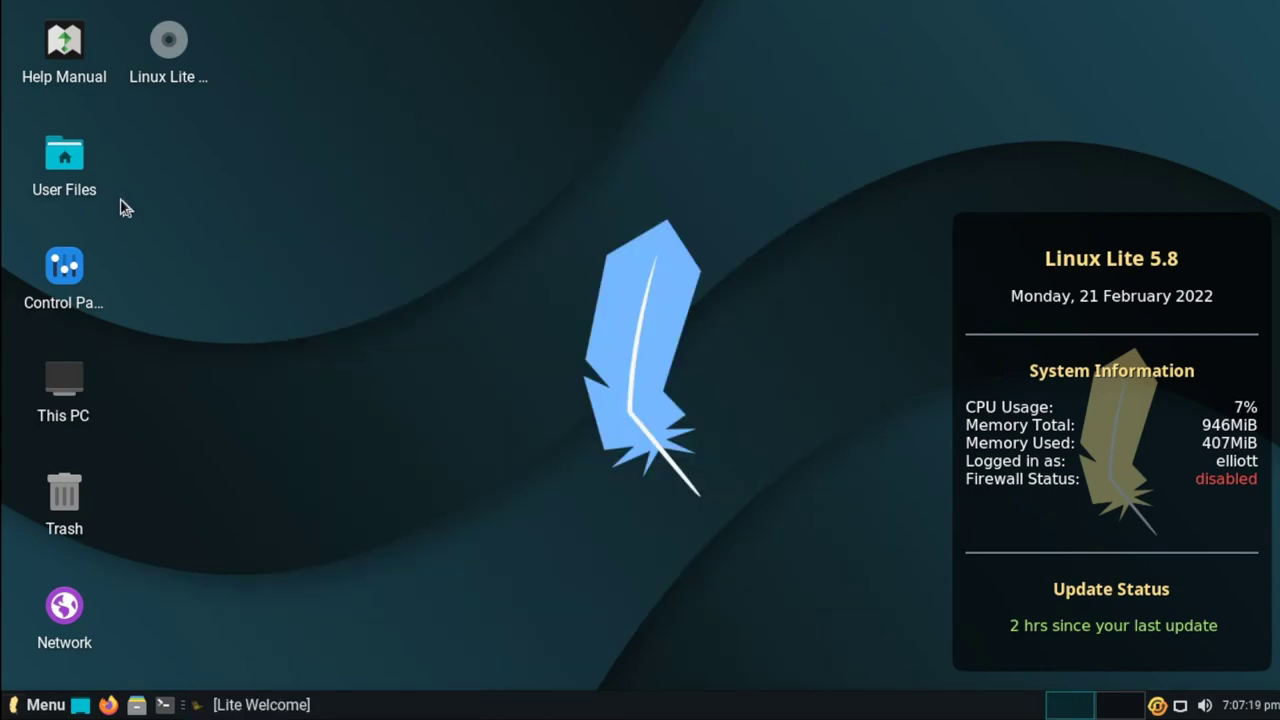
- Open the Music folder in User Files, start a file search from that folder and close both windows
{"action": "double_click", "coordinate": [63, 160]}
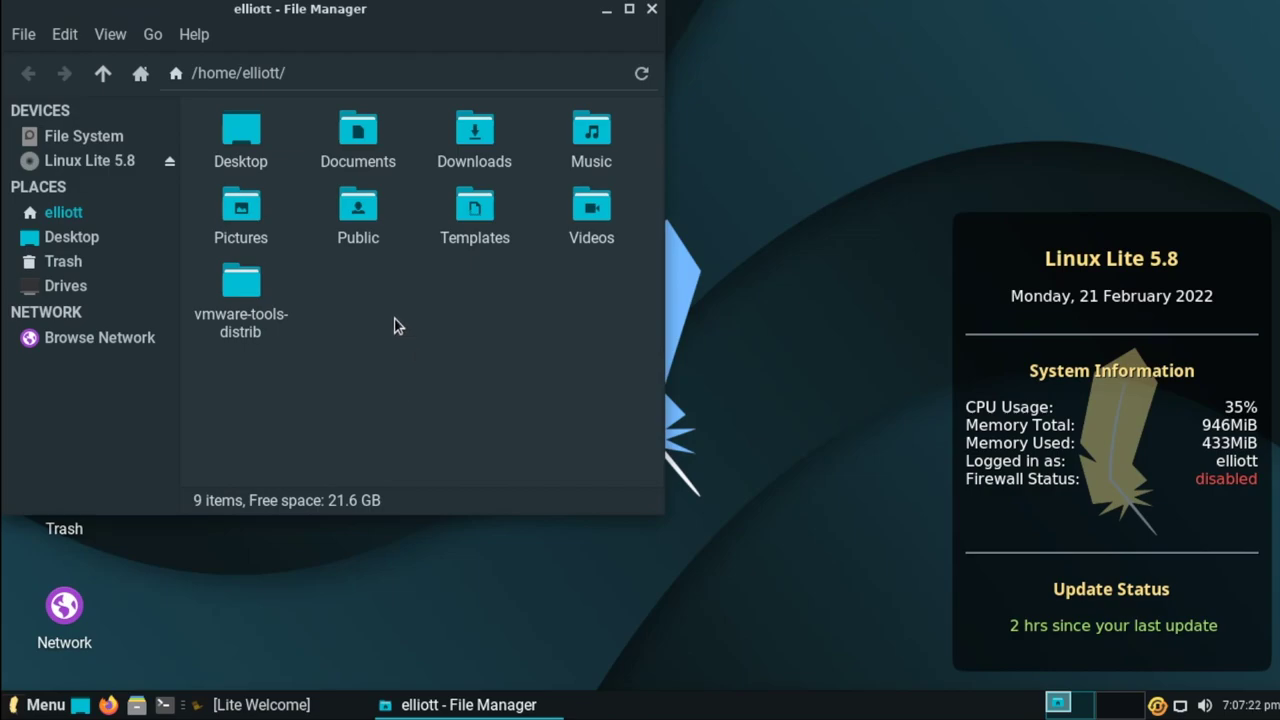
{"action": "double_click", "coordinate": [592, 132]}
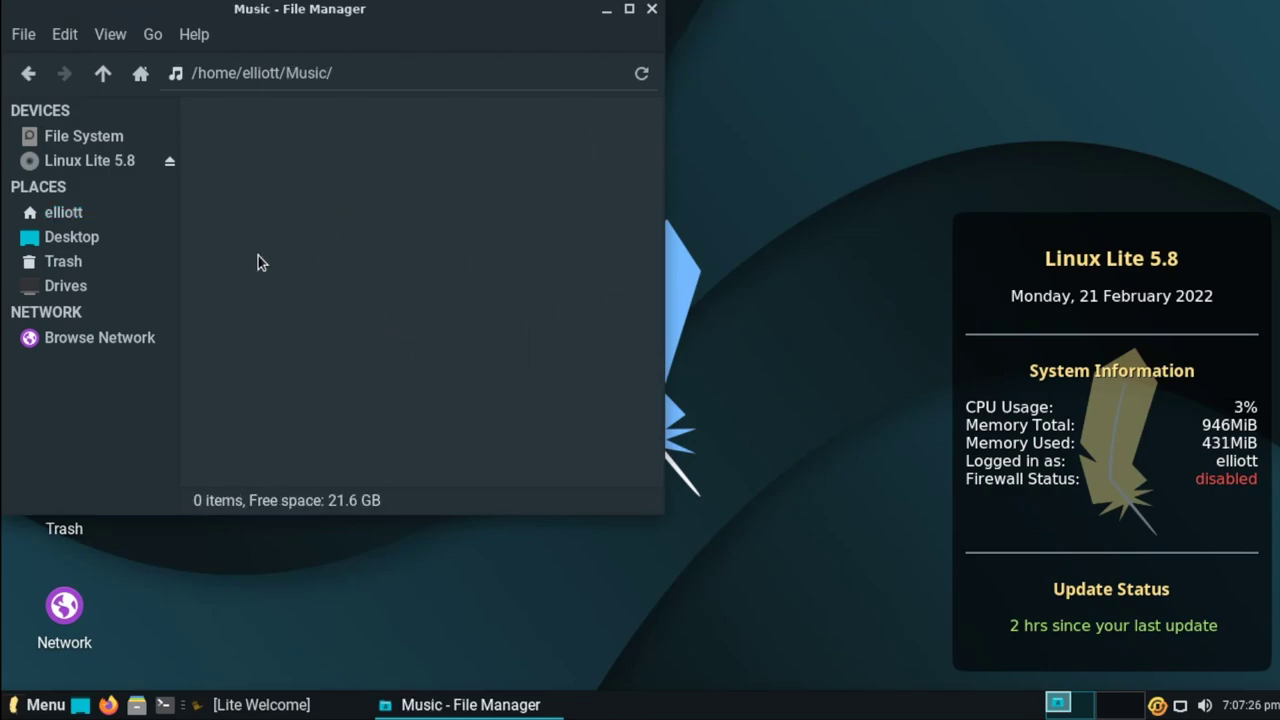
{"action": "right_click", "coordinate": [285, 245]}
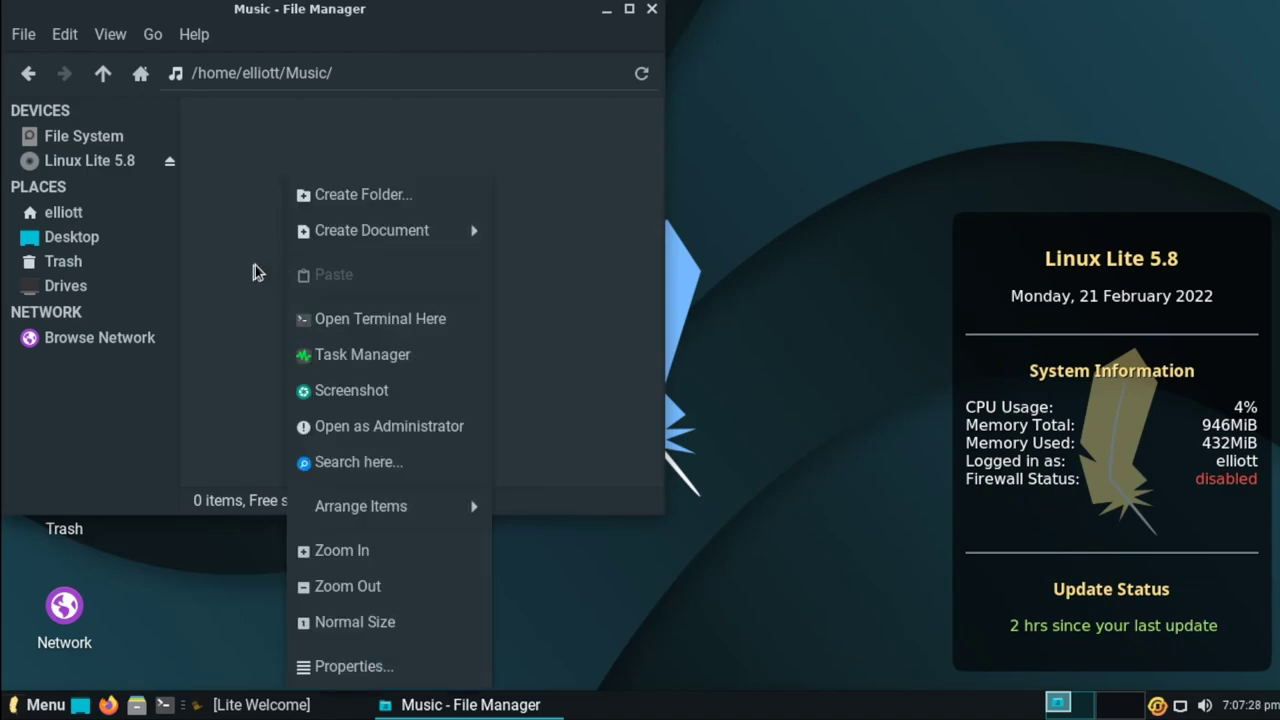
{"action": "left_click", "coordinate": [429, 470]}
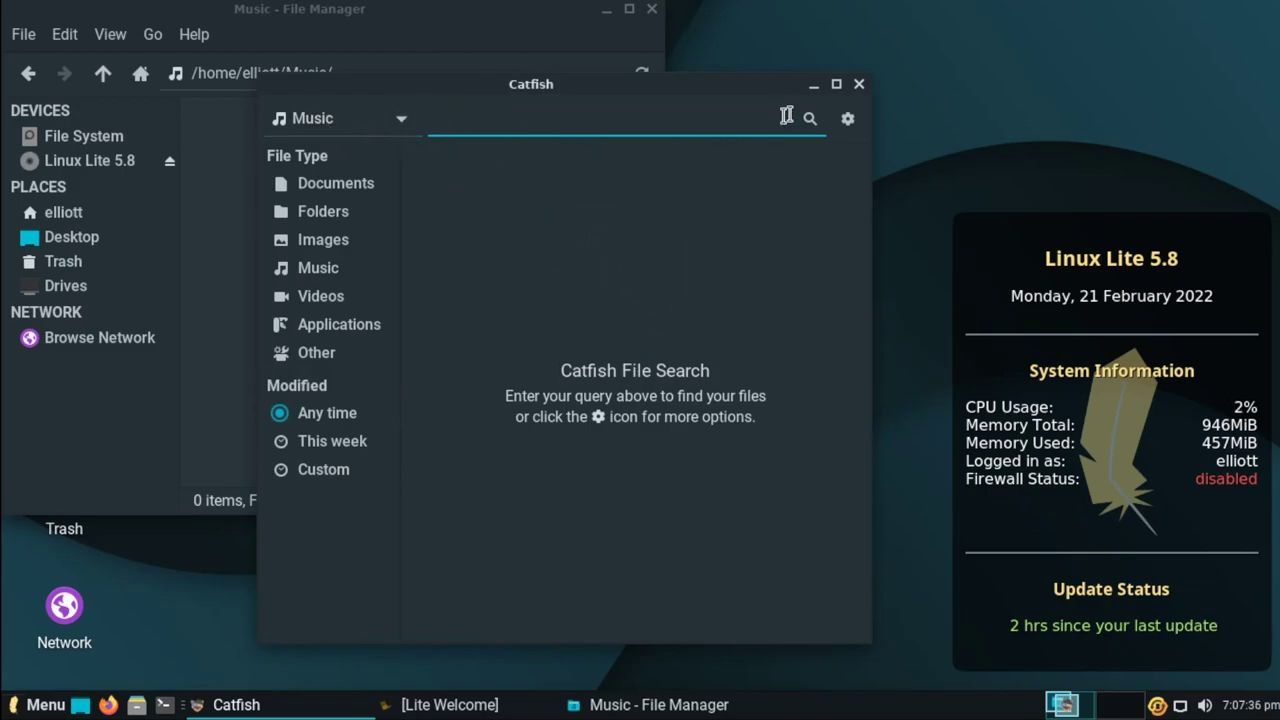
{"action": "left_click", "coordinate": [859, 85]}
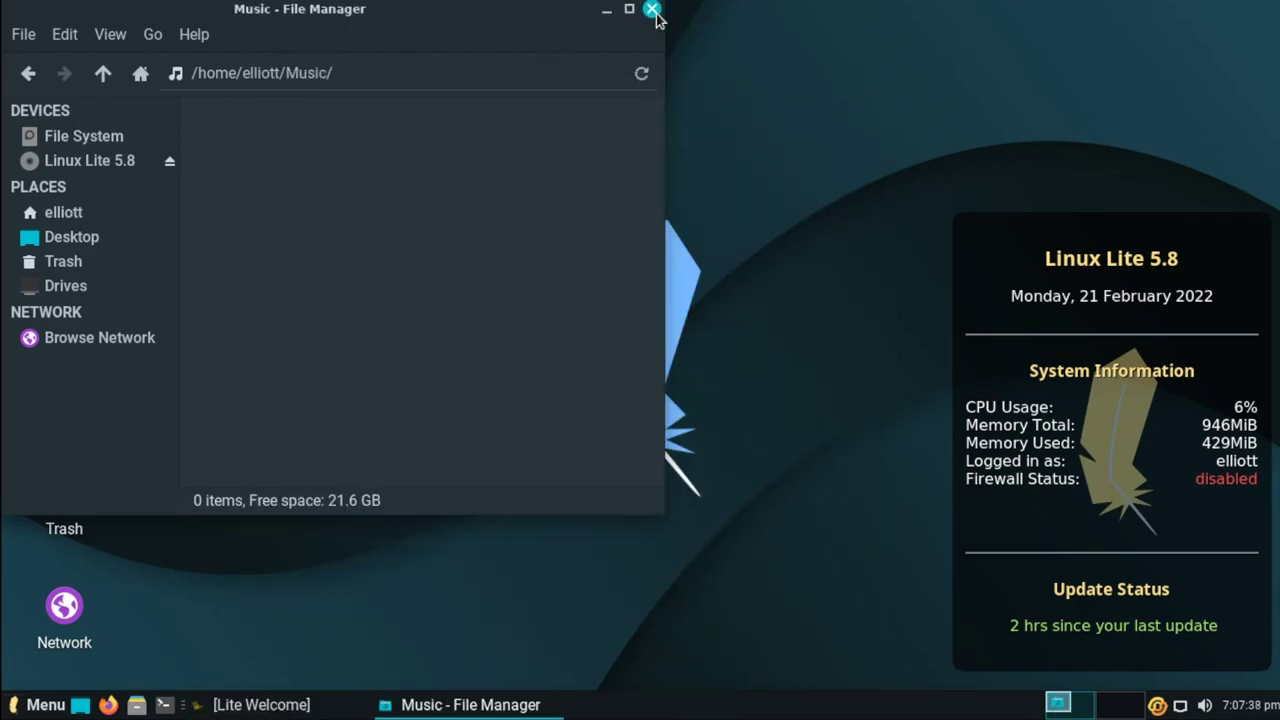
{"action": "left_click", "coordinate": [651, 9]}
- Review the applications listed in the application menu under Accessories, Games, Graphics and Internet
{"action": "left_click", "coordinate": [45, 706]}
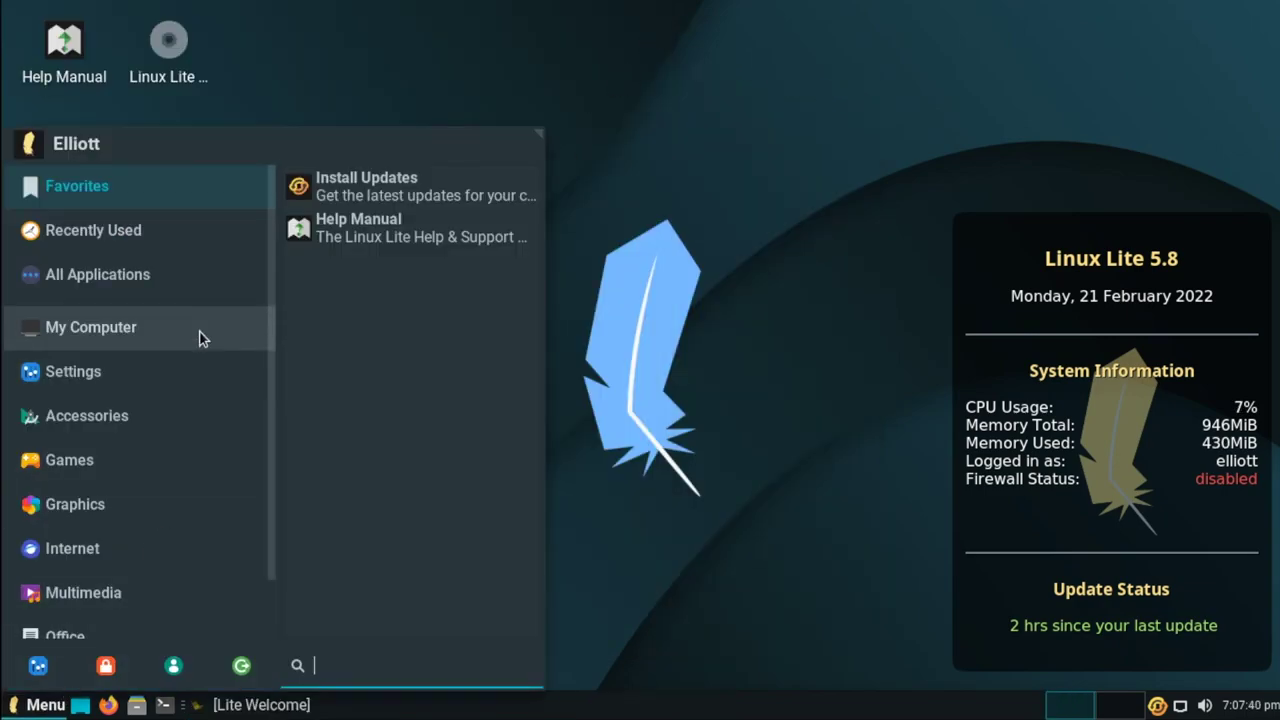
{"action": "mouse_move", "coordinate": [180, 423]}
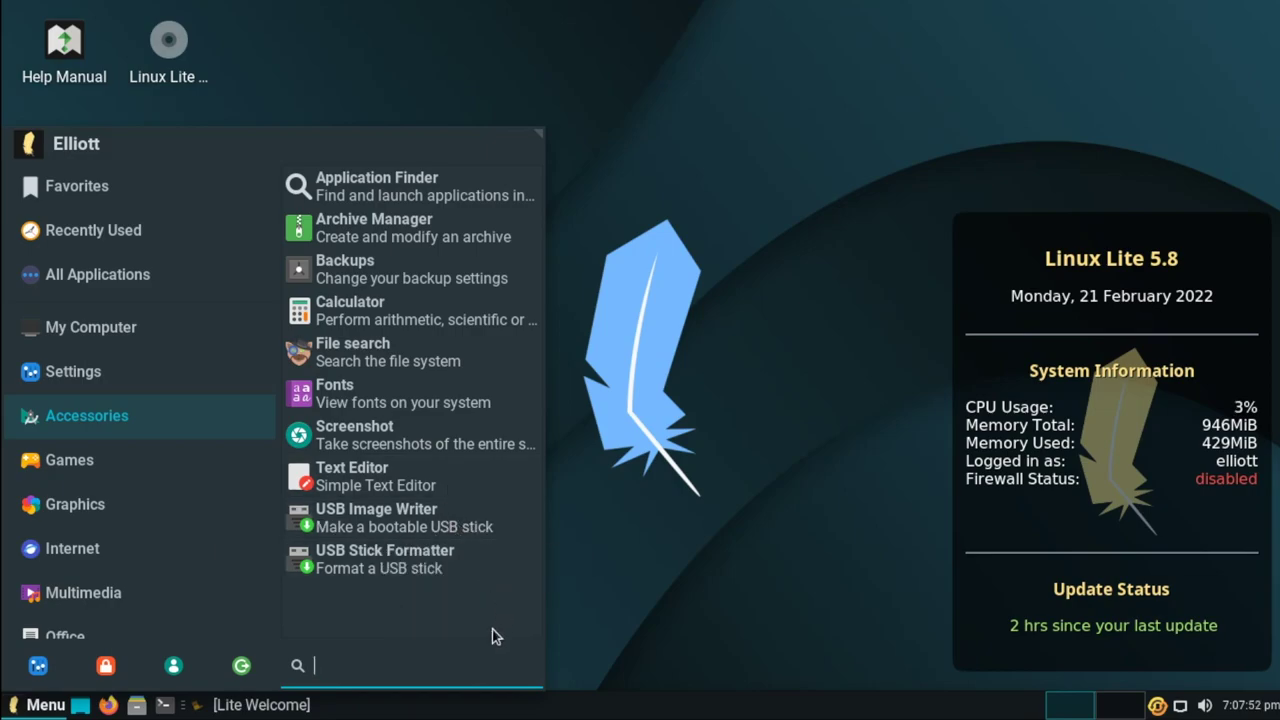
{"action": "left_click", "coordinate": [108, 467]}
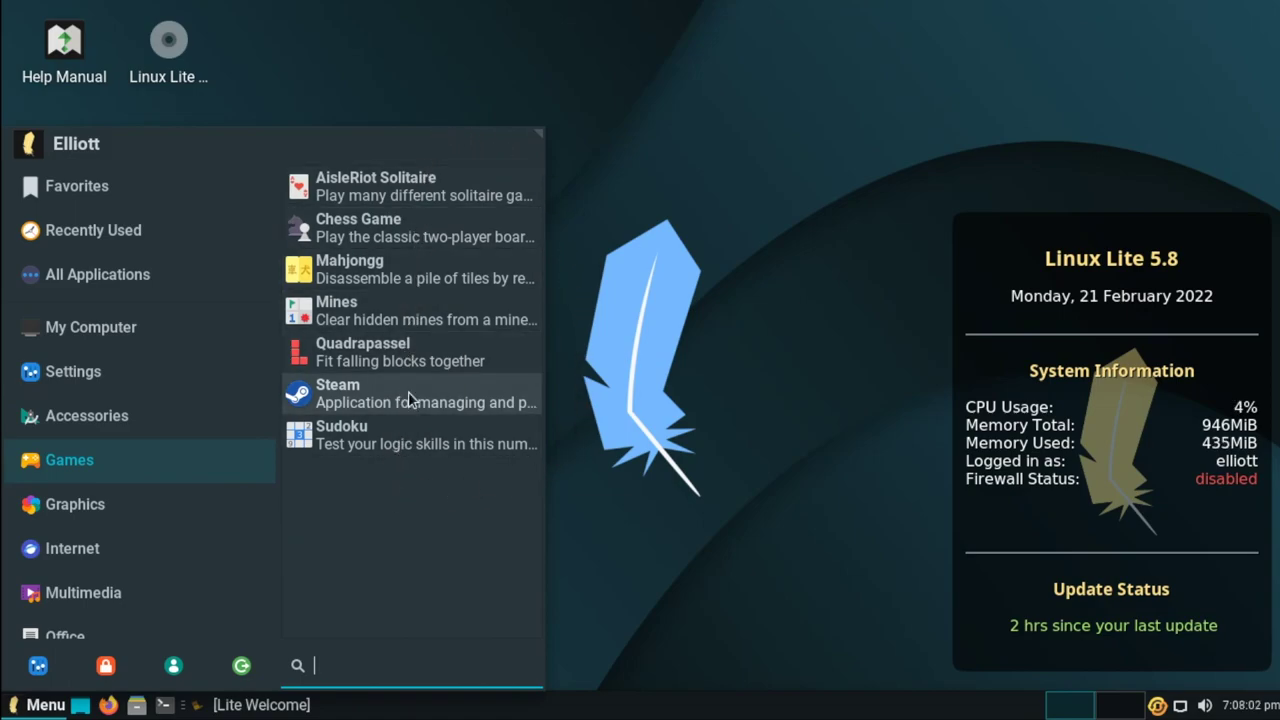
{"action": "left_click", "coordinate": [211, 503]}
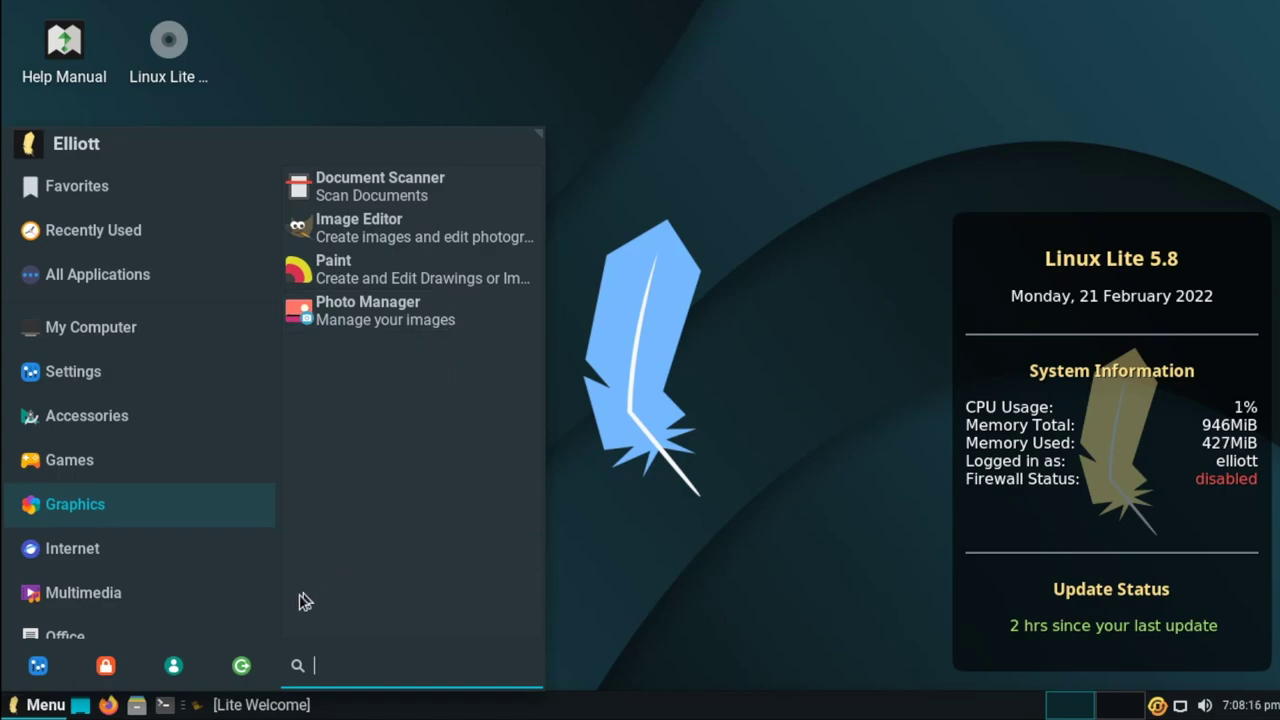
{"action": "mouse_move", "coordinate": [171, 497]}
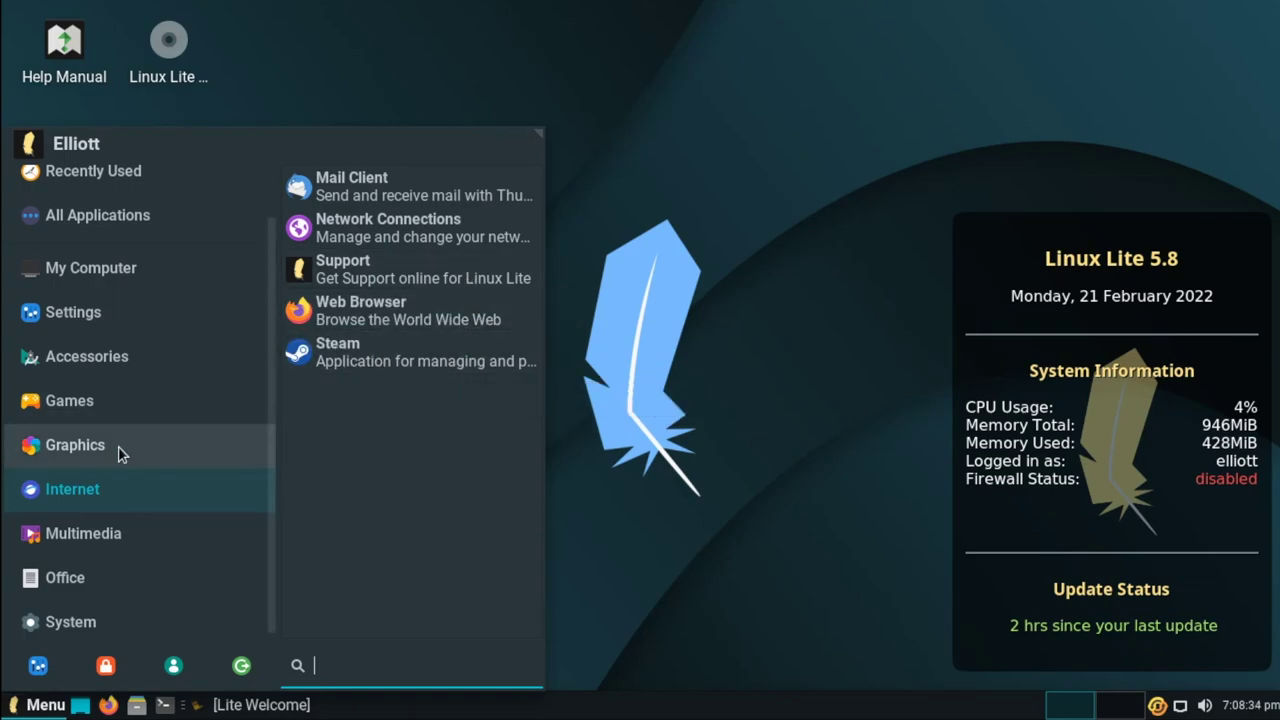
- Review the Multimedia, Office and System applications in the menu and look back over Games, My Computer and Accessories
{"action": "left_click", "coordinate": [160, 526]}
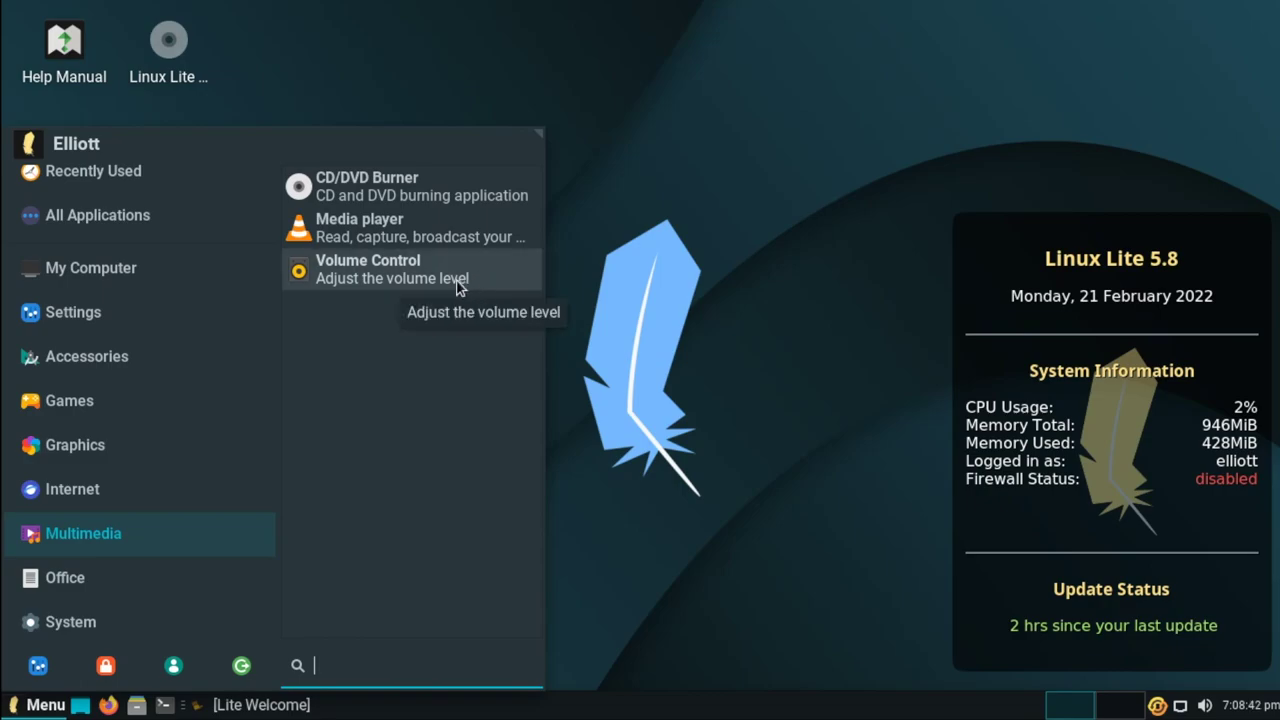
{"action": "left_click", "coordinate": [224, 450]}
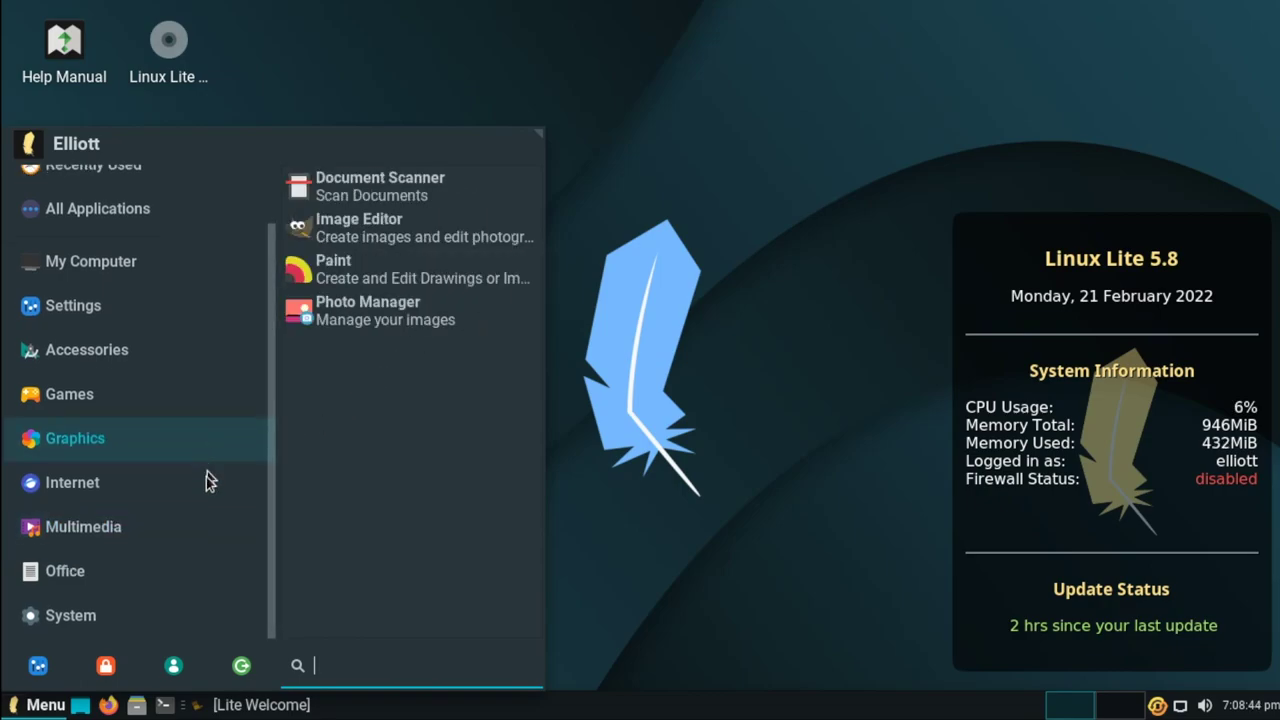
{"action": "left_click", "coordinate": [200, 578]}
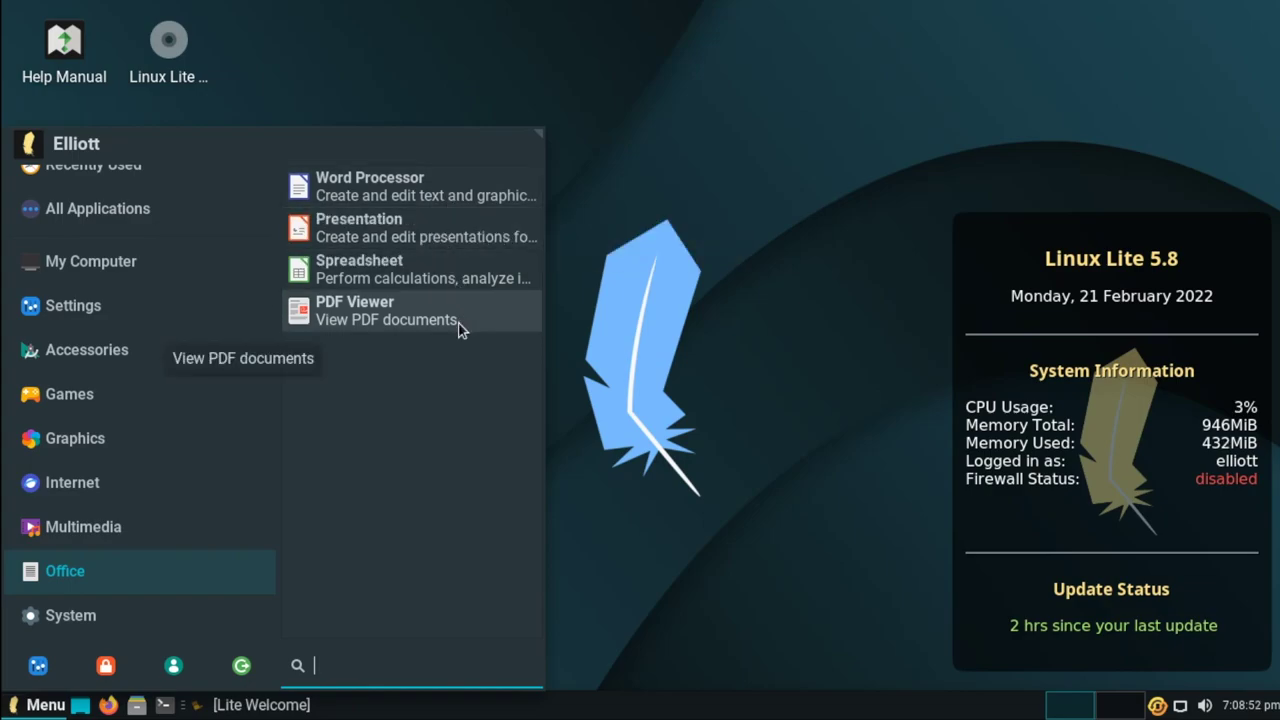
{"action": "left_click", "coordinate": [227, 617]}
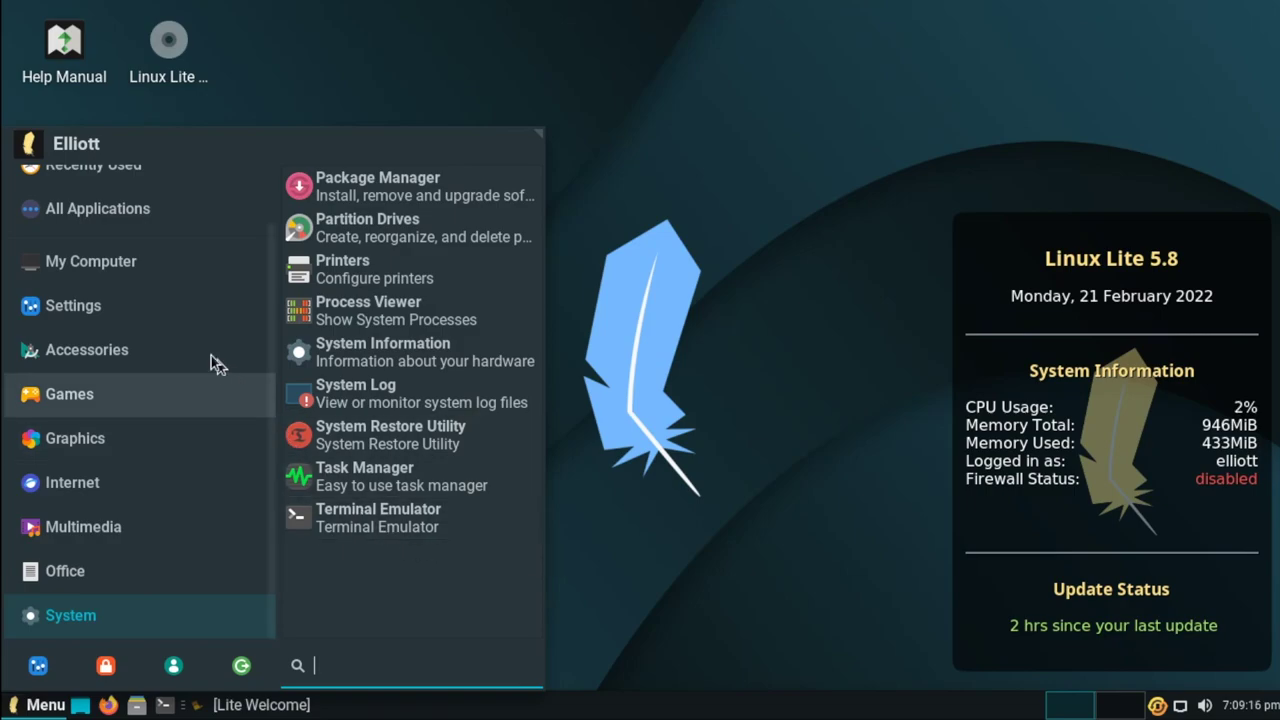
{"action": "left_click", "coordinate": [126, 342]}
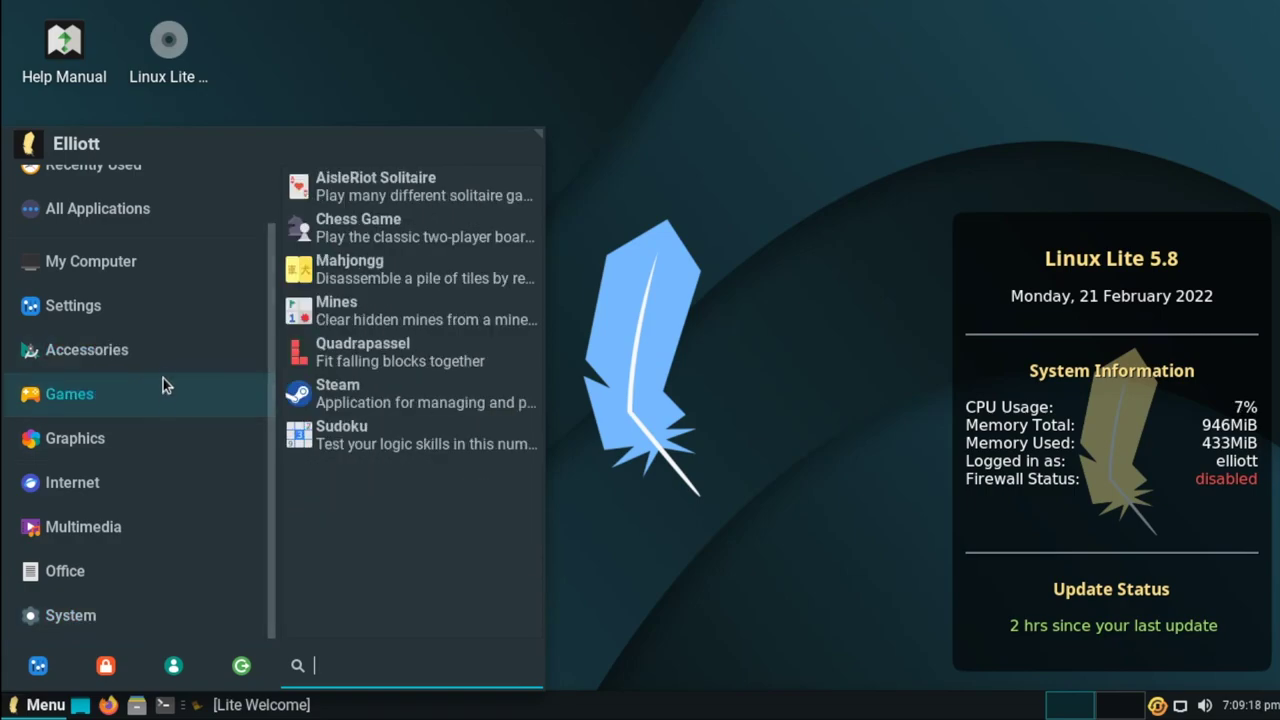
{"action": "mouse_move", "coordinate": [168, 281]}
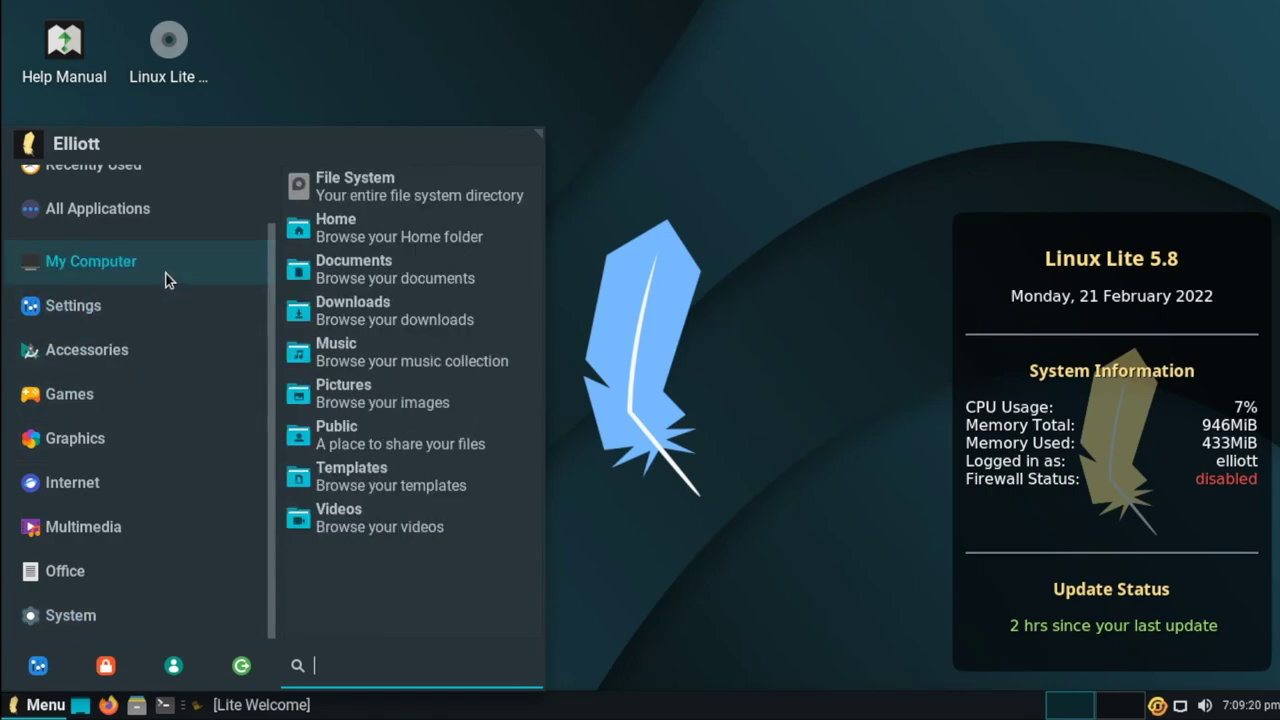
{"action": "mouse_move", "coordinate": [170, 353]}
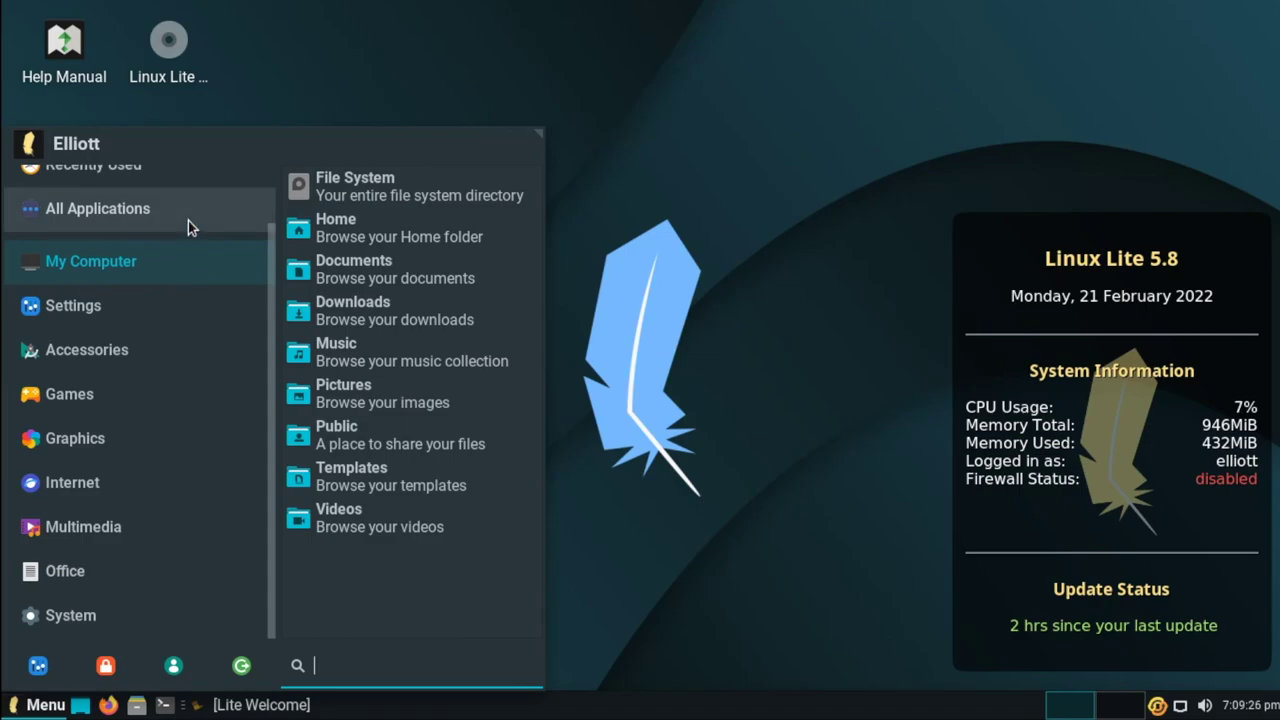
{"action": "mouse_move", "coordinate": [188, 220]}
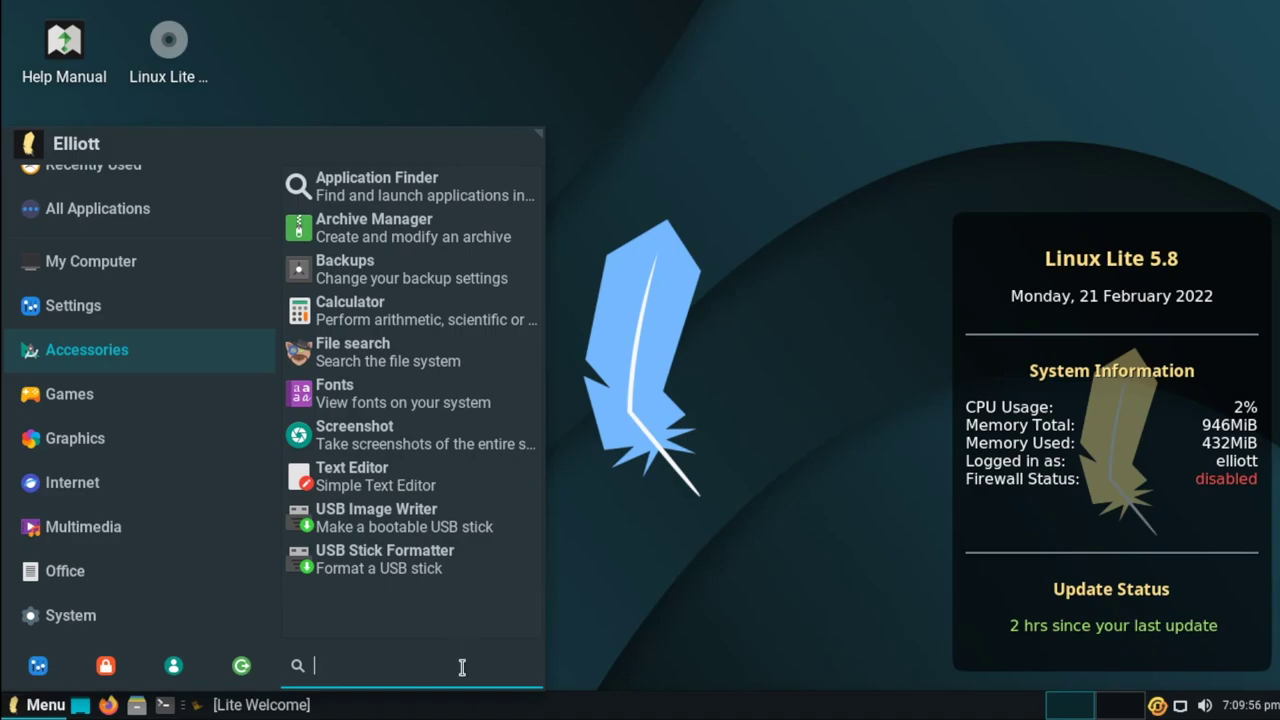
- Search the application menu for "text edi" and clear the search text
{"action": "type", "text": "text edi"}
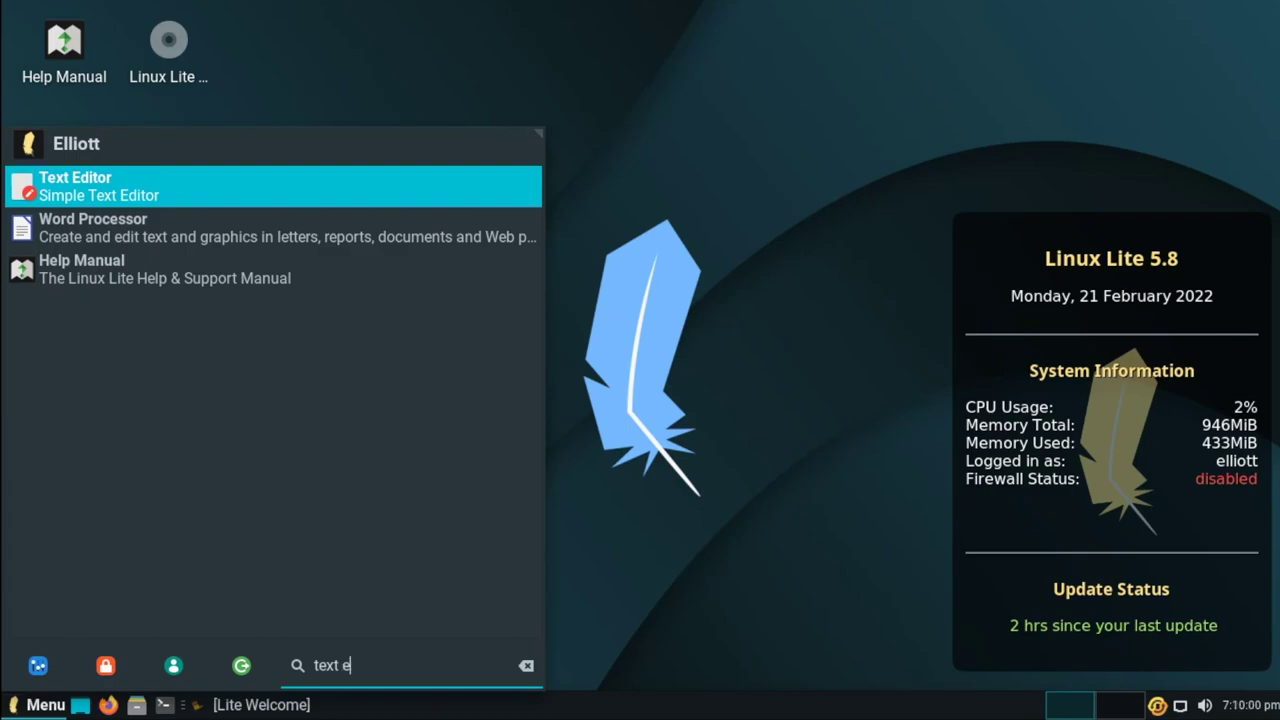
{"action": "key", "text": "BackSpace"}
{"action": "key", "text": "BackSpace"}
{"action": "key", "text": "BackSpace"}
{"action": "key", "text": "BackSpace"}
{"action": "key", "text": "BackSpace"}
{"action": "key", "text": "BackSpace"}
{"action": "key", "text": "BackSpace"}
{"action": "key", "text": "BackSpace"}
- Search the application menu for "mousep", highlight the Text Editor result and close the menu without launching anything
{"action": "type", "text": "mousep"}
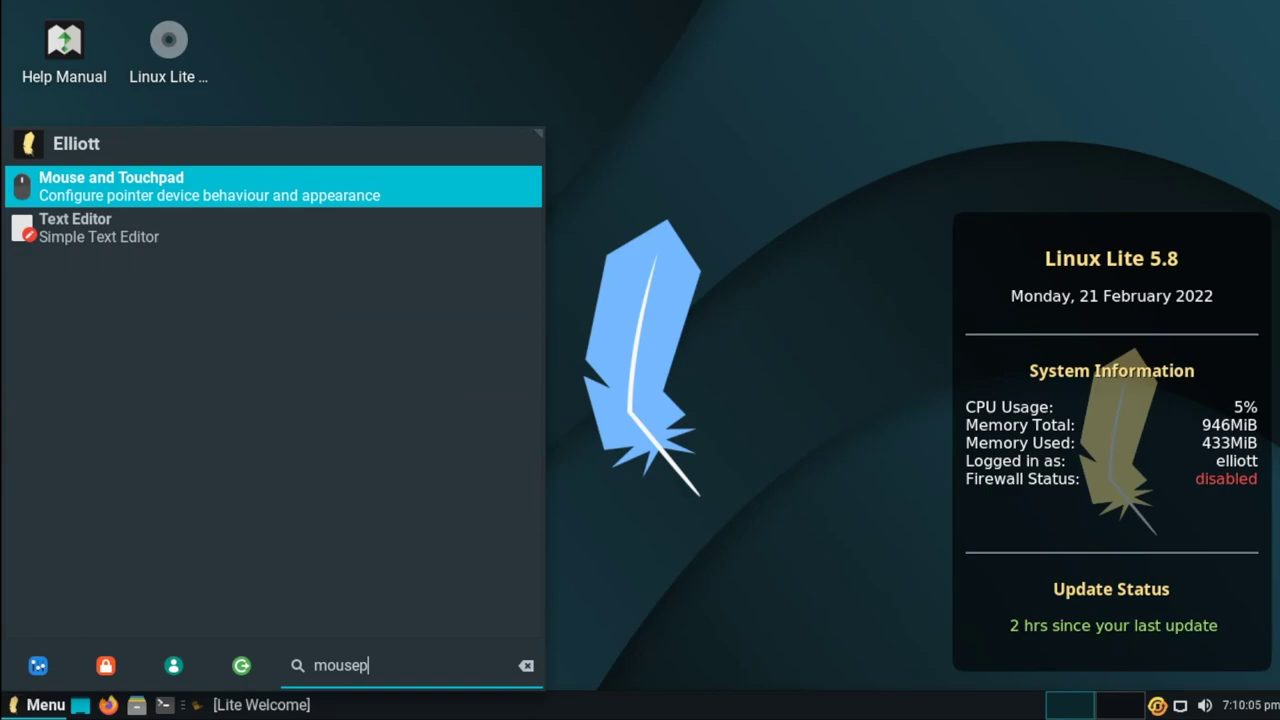
{"action": "key", "text": "Down"}
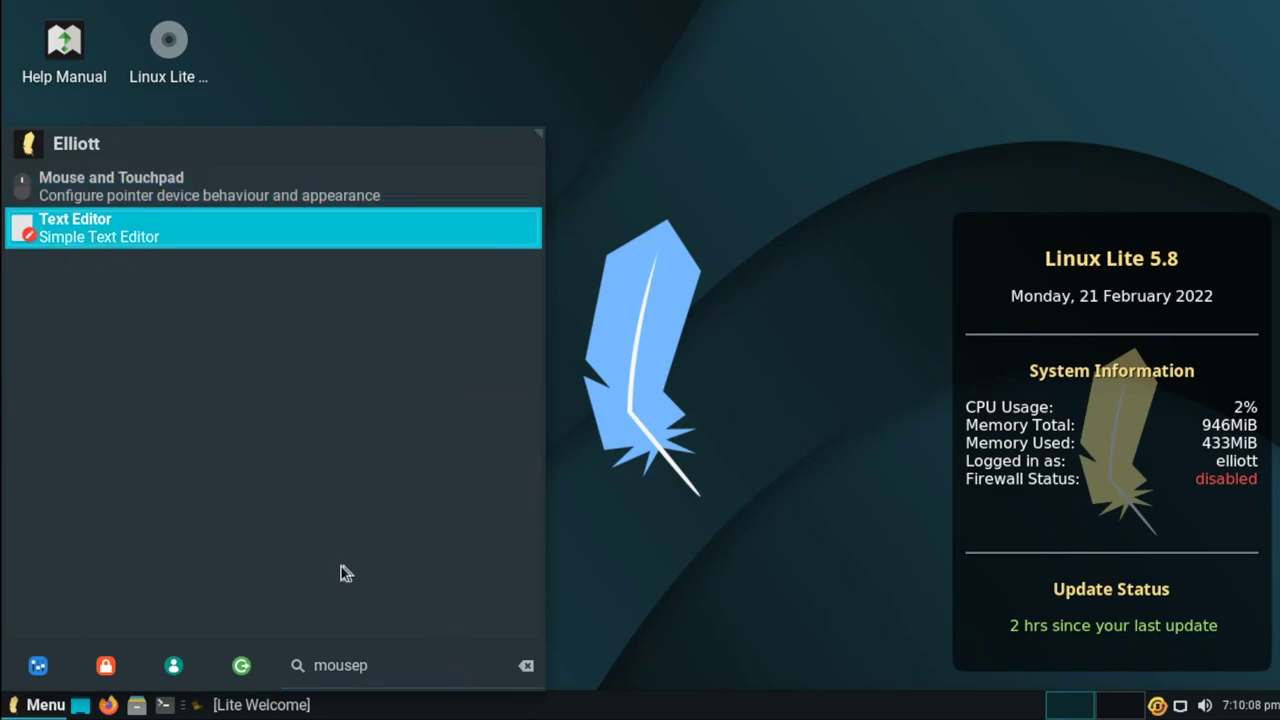
{"action": "key", "text": "Escape"}
{"action": "key", "text": "Escape"}
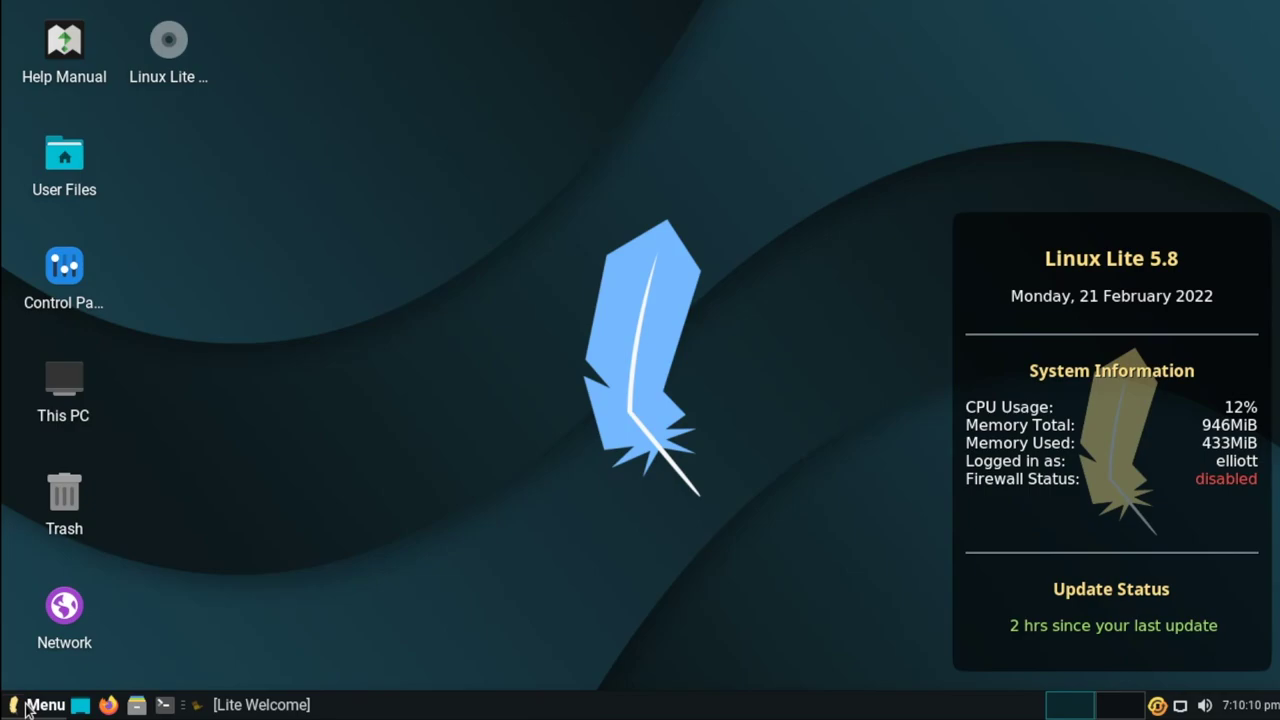
- Open the Whisker Menu properties, toggle Show generic application names off and back on, and close the properties
{"action": "right_click", "coordinate": [46, 702]}
{"action": "left_click", "coordinate": [166, 463]}
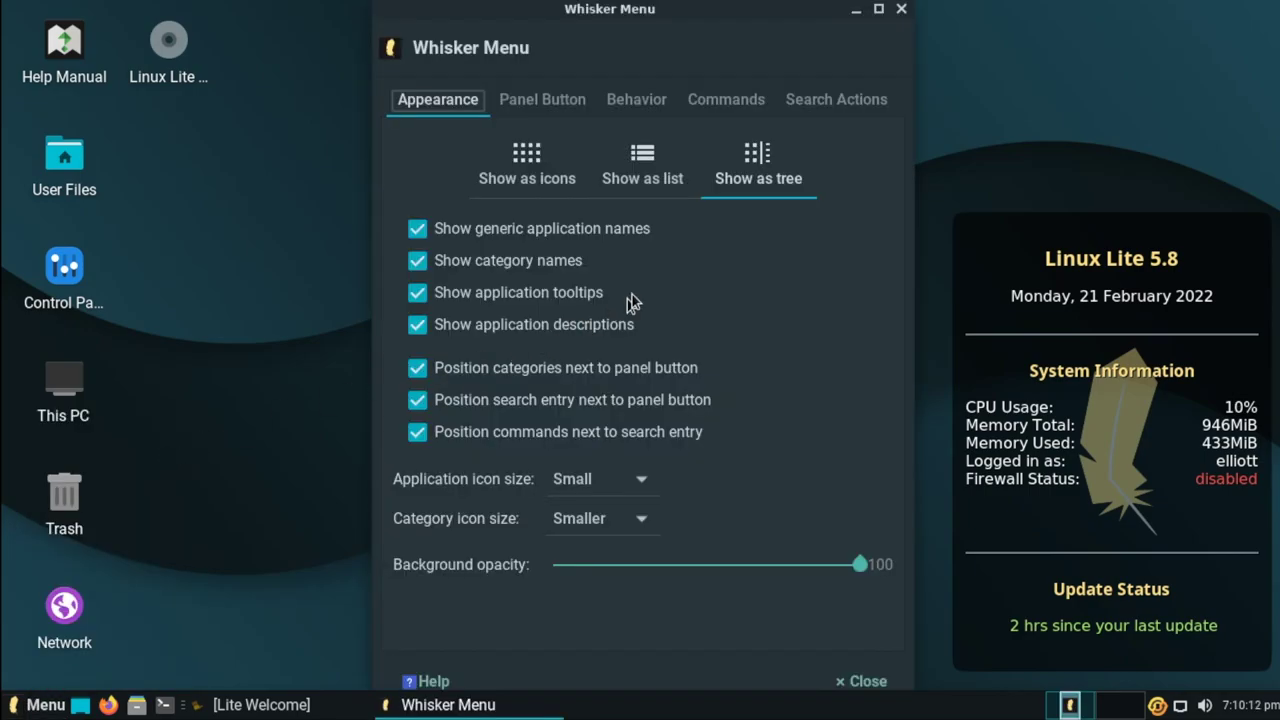
{"action": "left_click", "coordinate": [487, 231]}
{"action": "left_click", "coordinate": [487, 231]}
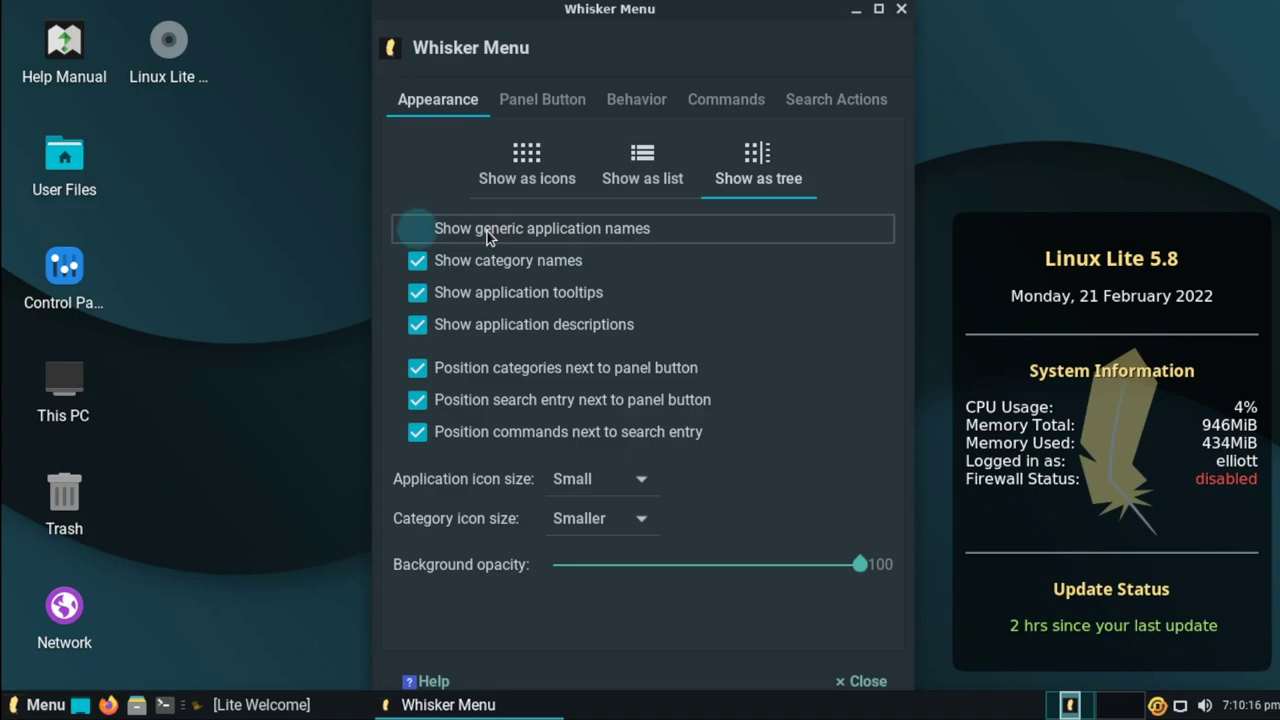
{"action": "left_click", "coordinate": [901, 10]}
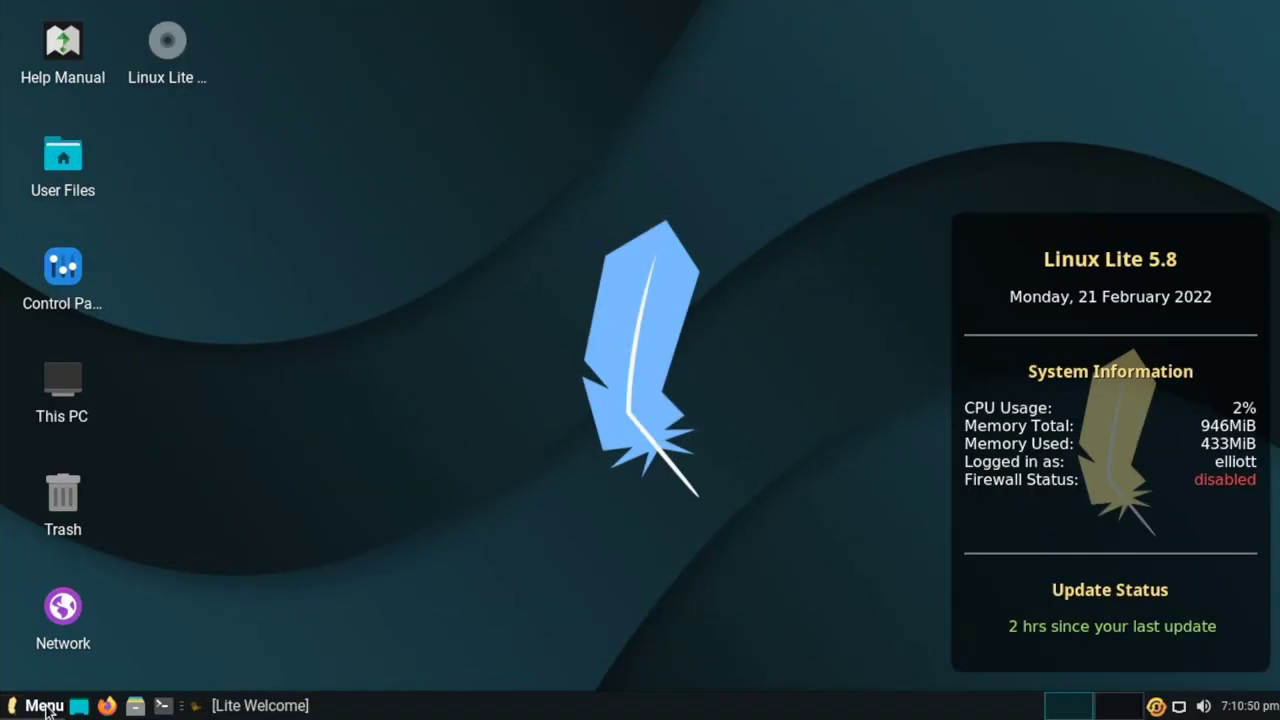
- Browse the All Applications list in the application menu down to the Lite tools such as Lite Software and Lite Sounds
{"action": "left_click", "coordinate": [40, 705]}
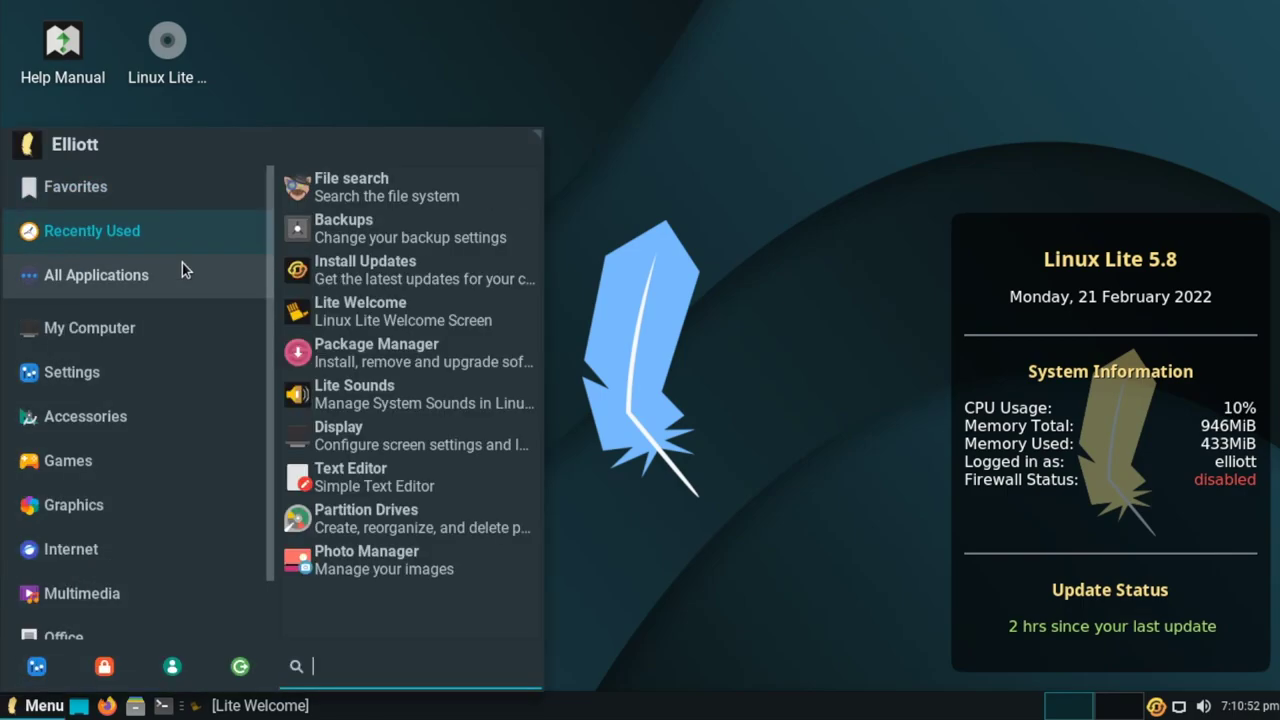
{"action": "mouse_move", "coordinate": [182, 270]}
{"action": "scroll", "coordinate": [375, 360], "scroll_direction": "down", "scroll_amount": 1}
{"action": "scroll", "coordinate": [375, 367], "scroll_direction": "down", "scroll_amount": 10}
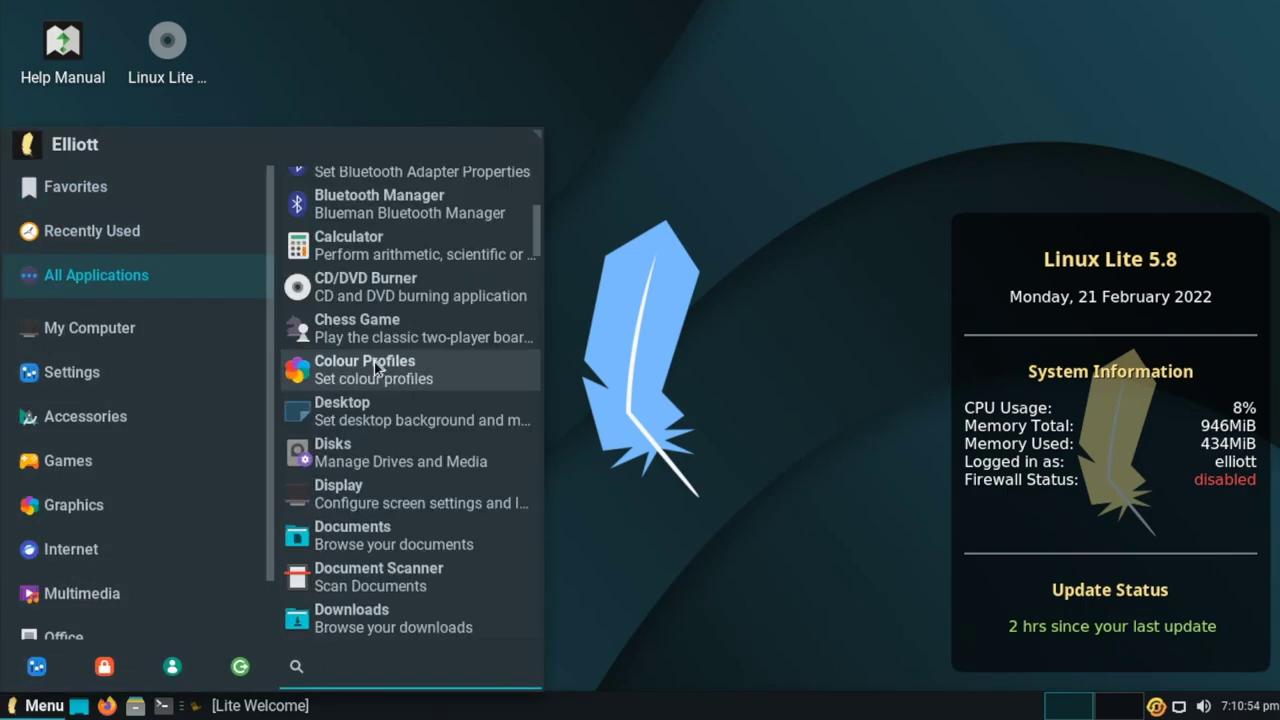
{"action": "scroll", "coordinate": [362, 372], "scroll_direction": "down", "scroll_amount": 7}
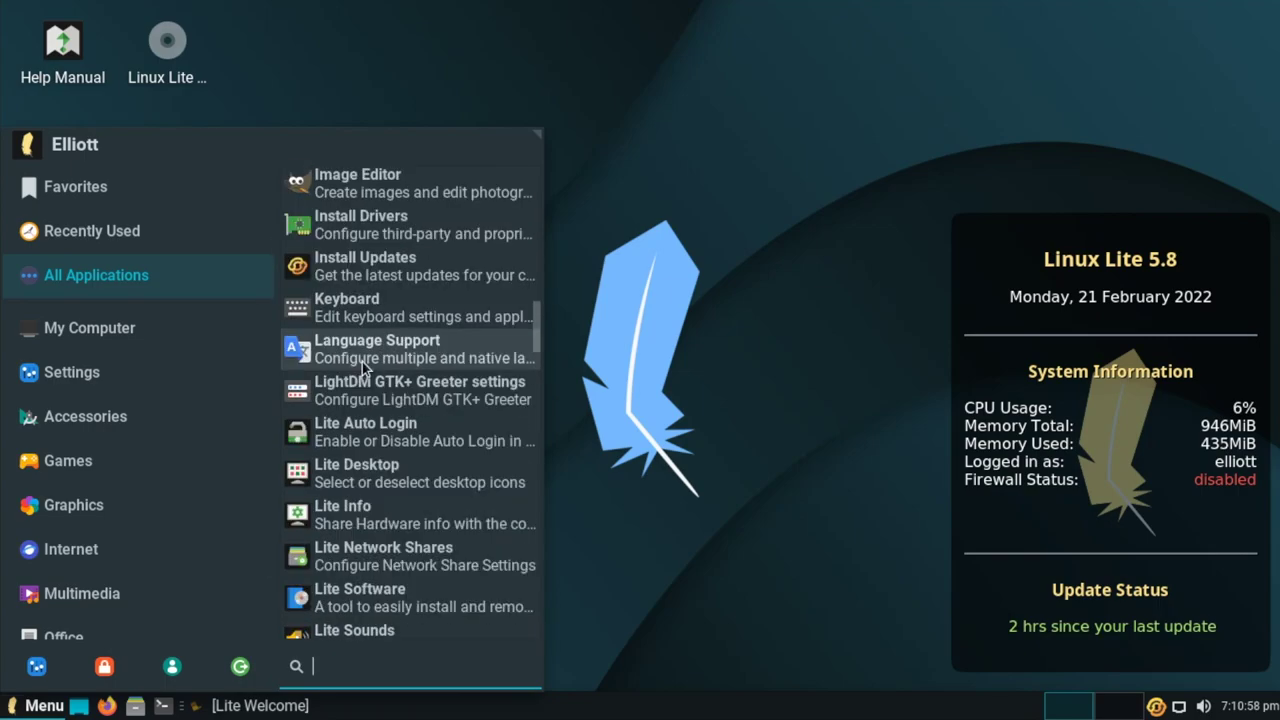
{"action": "scroll", "coordinate": [362, 361], "scroll_direction": "down", "scroll_amount": 1}
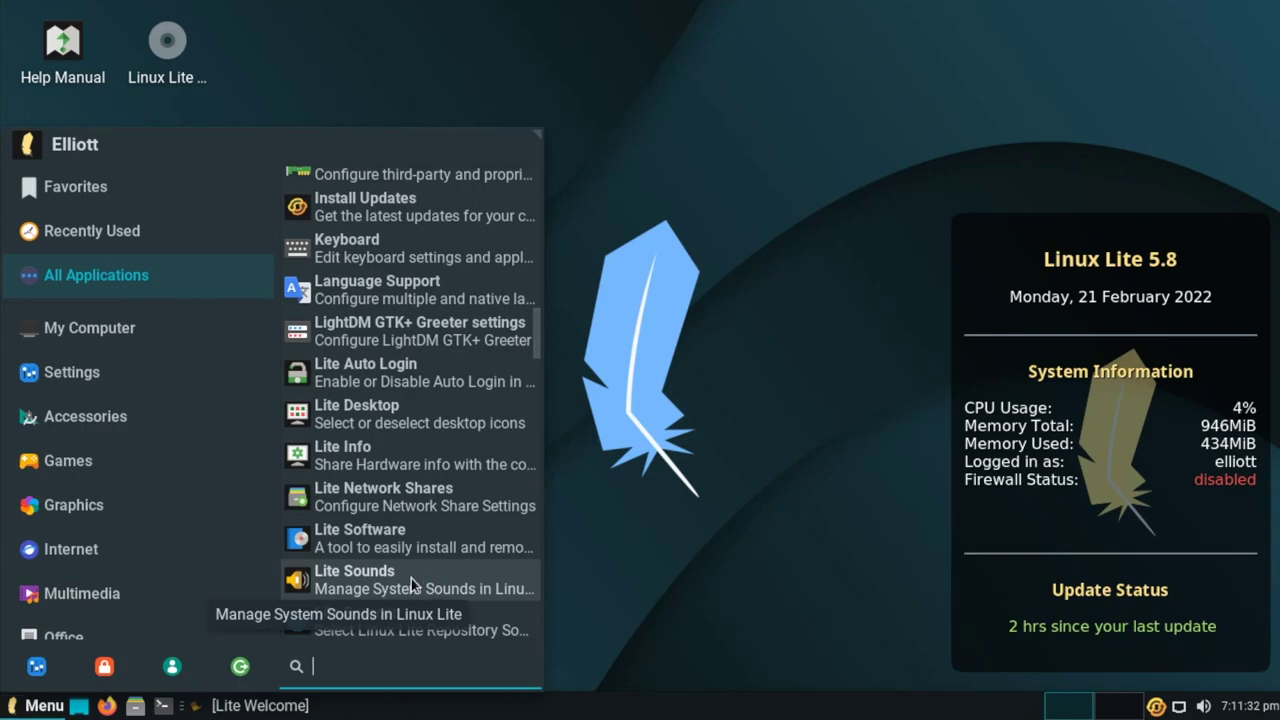
- Open the Settings manager and inspect Lite Sounds with its Volume Control and Lite Auto Login, closing each without changing anything
{"action": "left_click", "coordinate": [37, 668]}
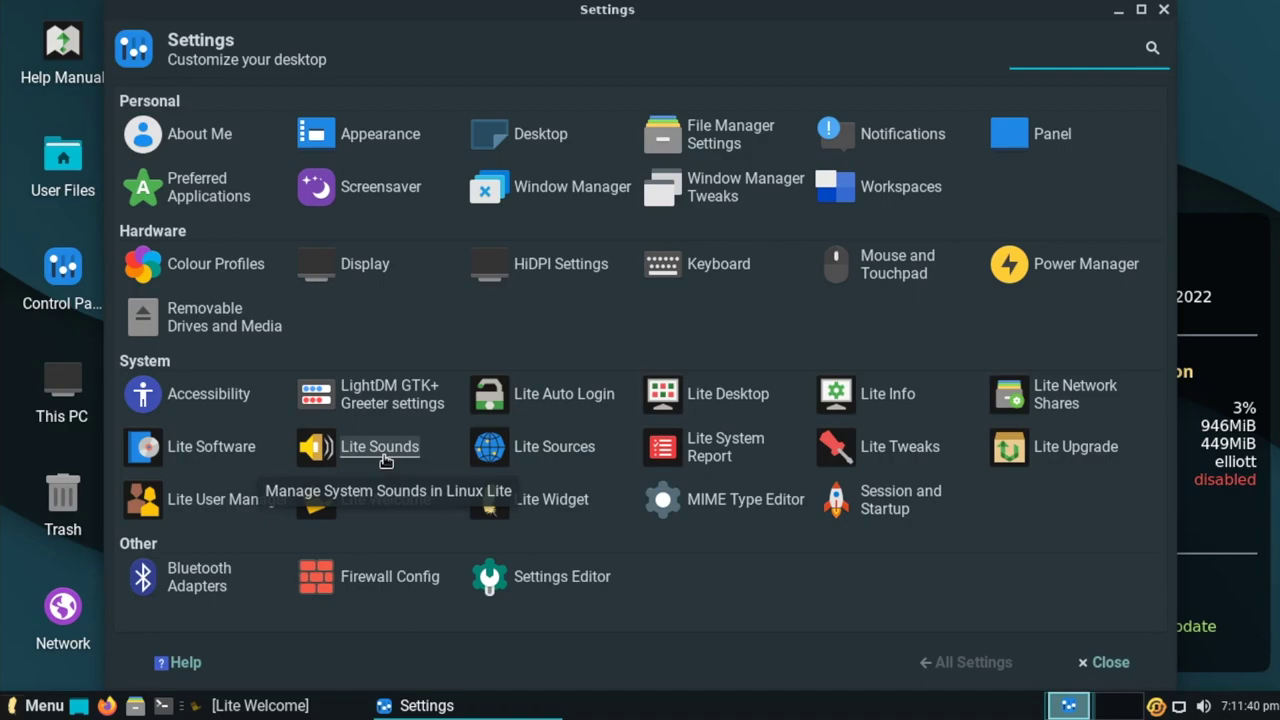
{"action": "left_click", "coordinate": [385, 458]}
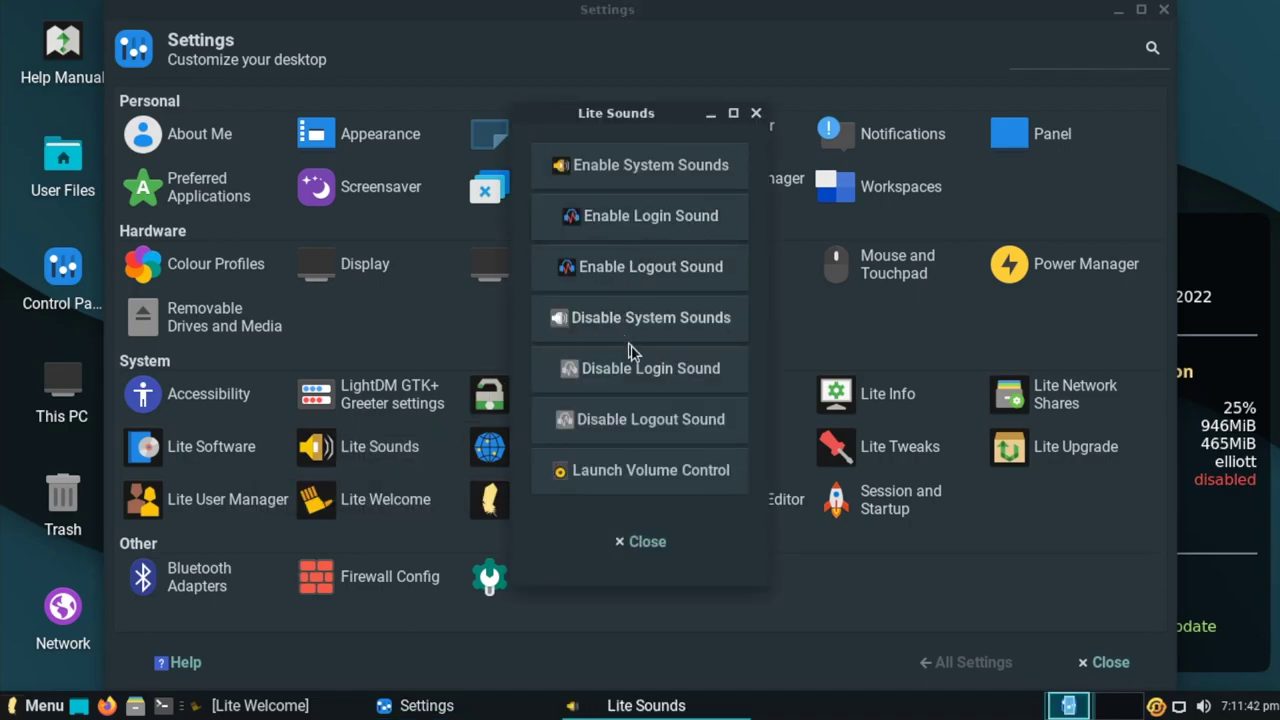
{"action": "left_click", "coordinate": [660, 480]}
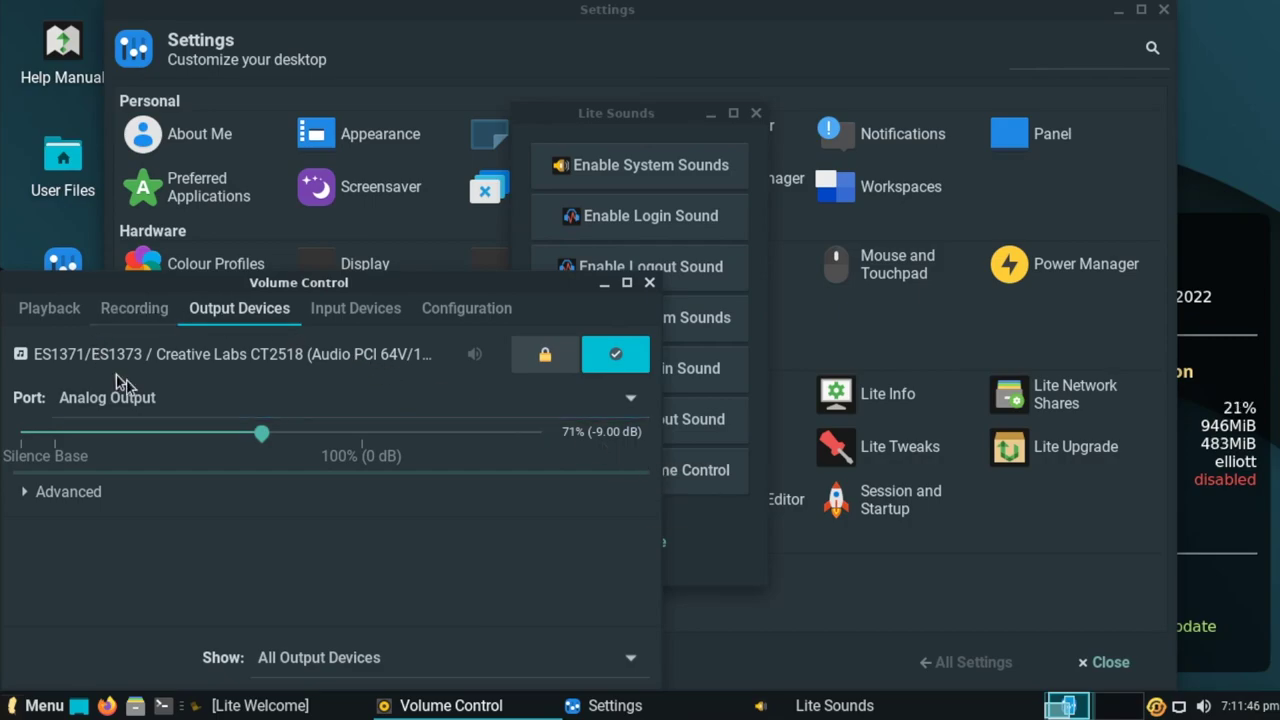
{"action": "left_click", "coordinate": [650, 283]}
{"action": "left_click", "coordinate": [750, 115]}
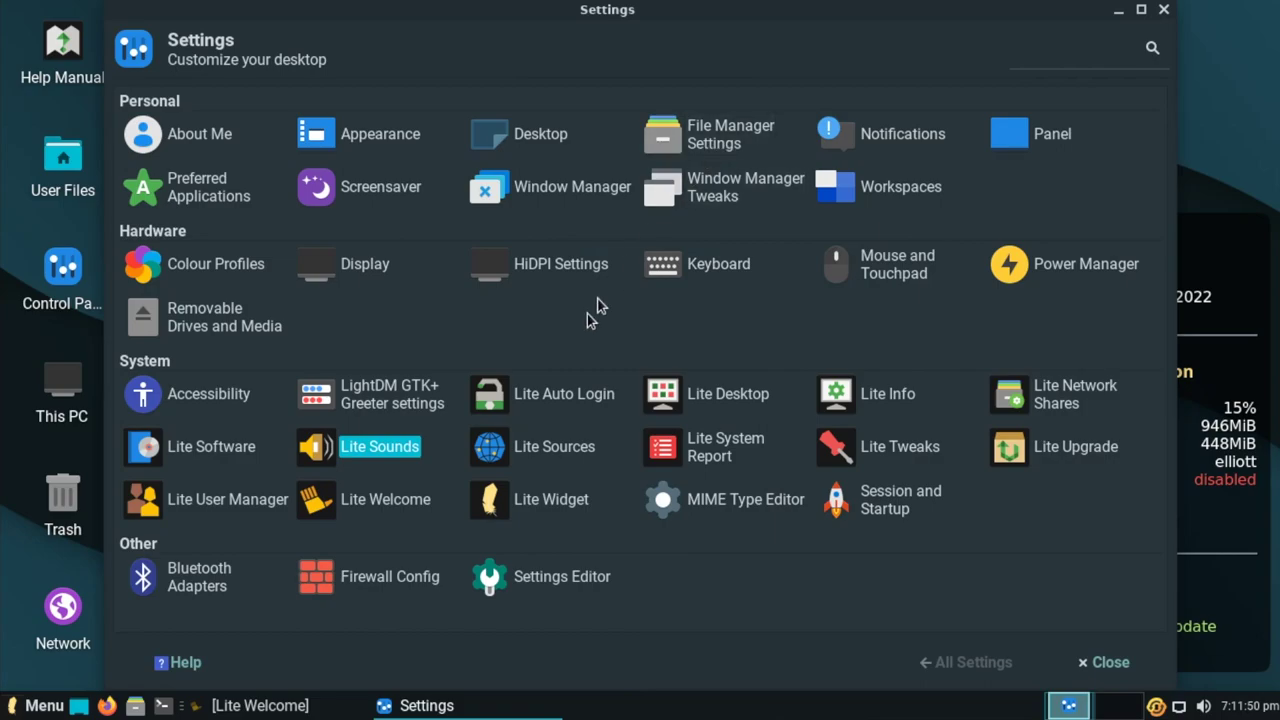
{"action": "left_click", "coordinate": [577, 403]}
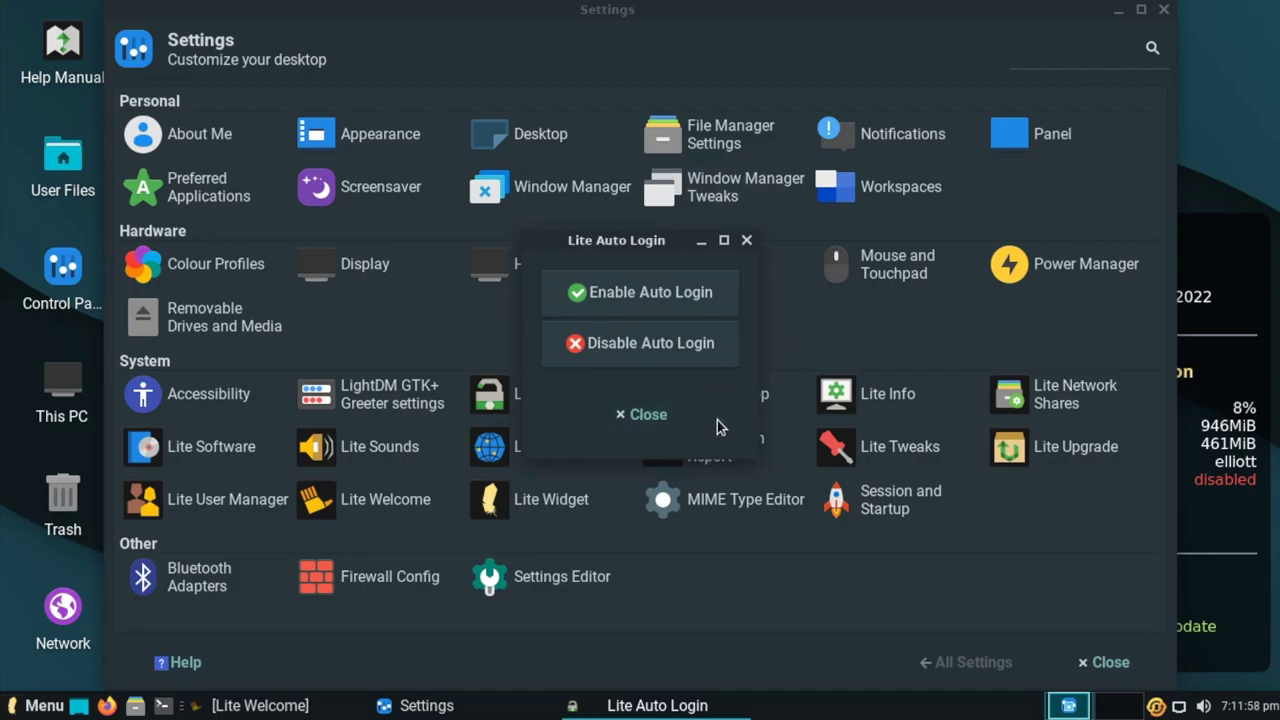
{"action": "left_click", "coordinate": [746, 242]}
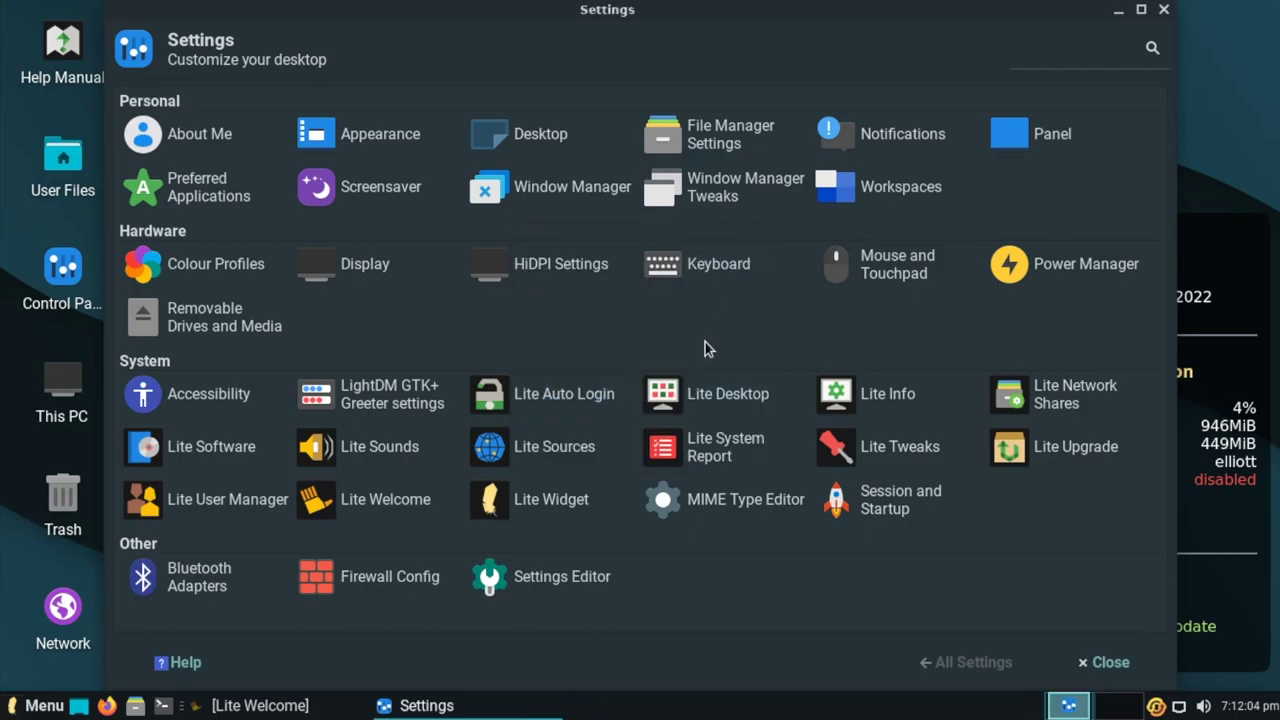
- Launch Lite Software with the account password, minimize Settings and agree to update the software sources
{"action": "left_click", "coordinate": [249, 455]}
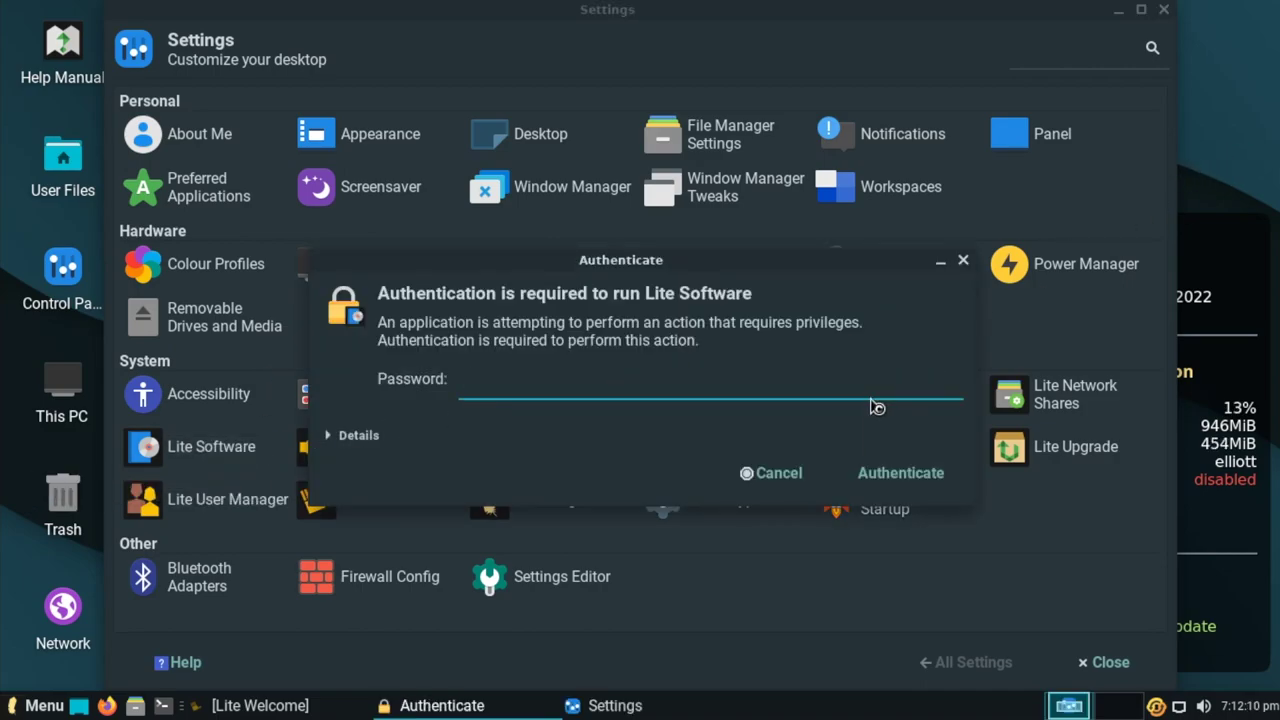
{"action": "key", "text": "Return"}
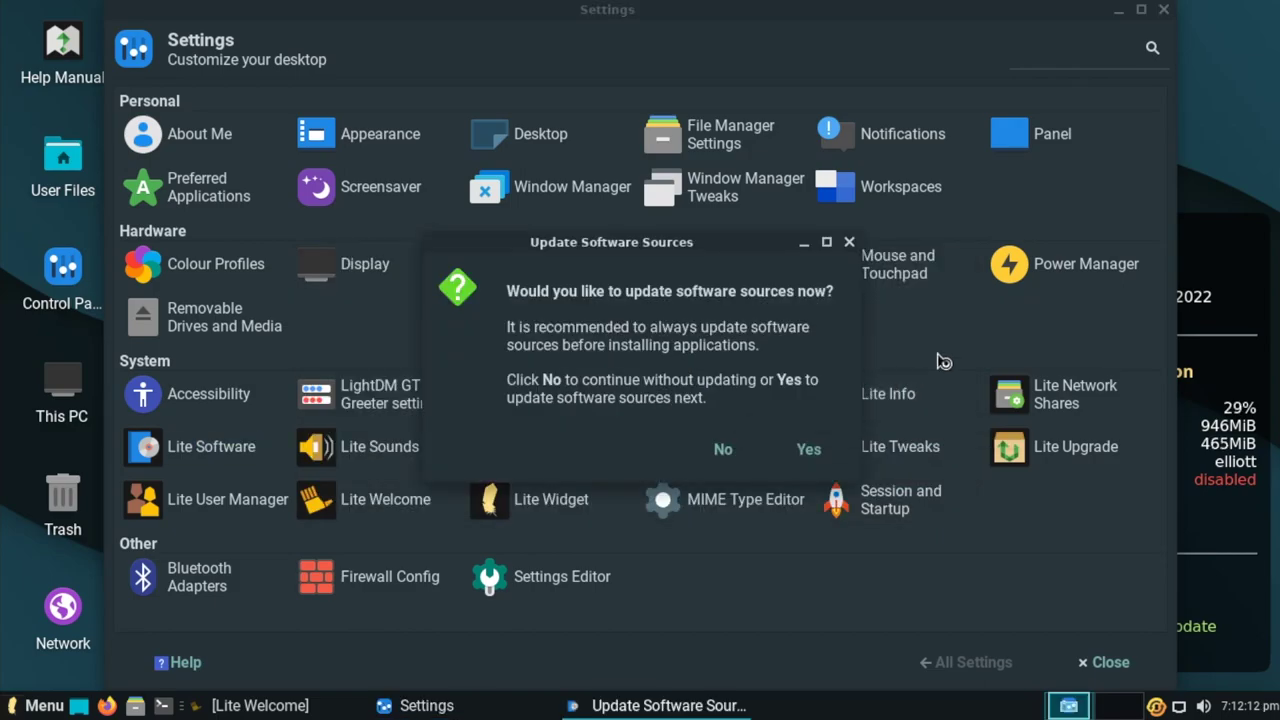
{"action": "left_click", "coordinate": [1118, 10]}
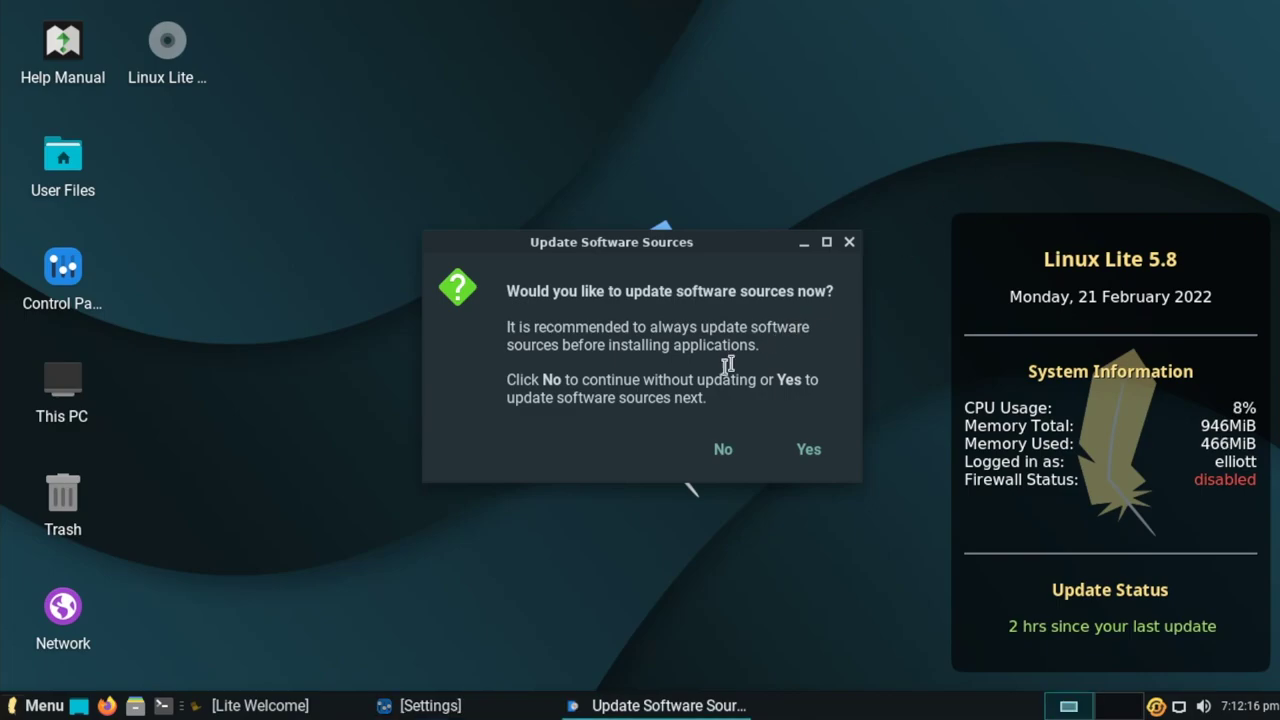
{"action": "left_click", "coordinate": [808, 451]}
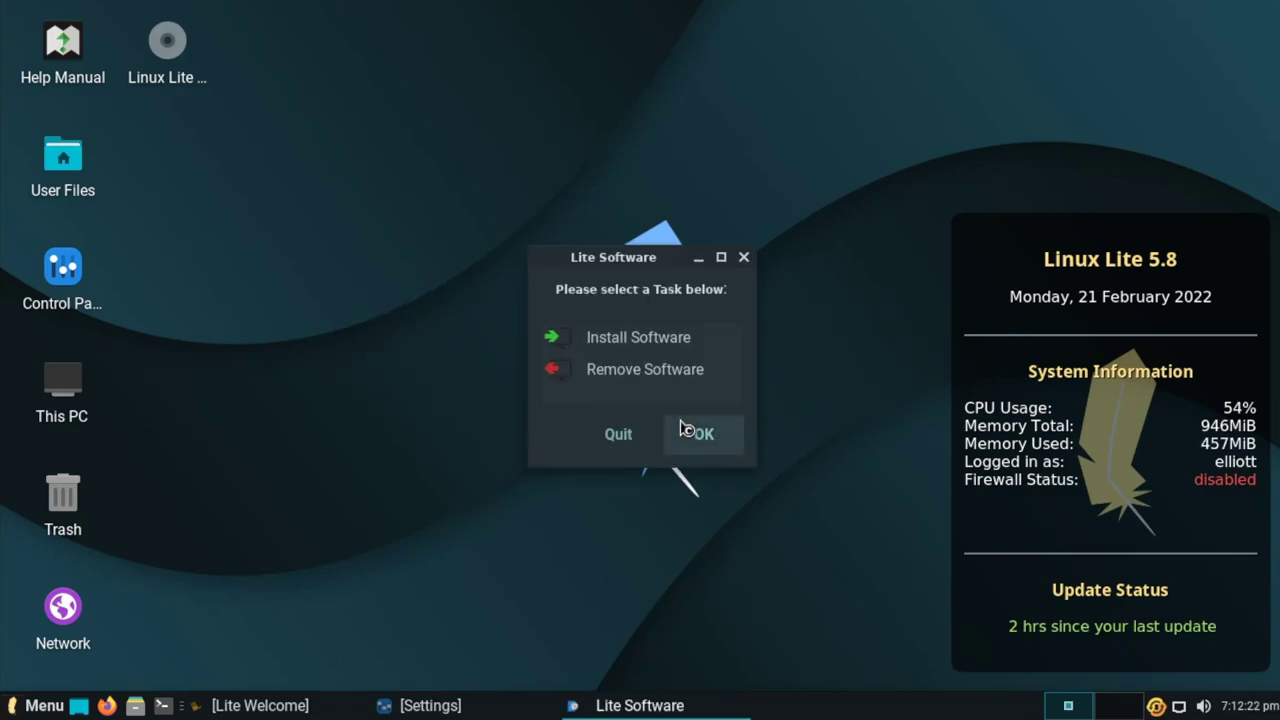
- Open the Install Software task, review the full list of installable programs and quit Lite Software without installing any
{"action": "left_click", "coordinate": [697, 342]}
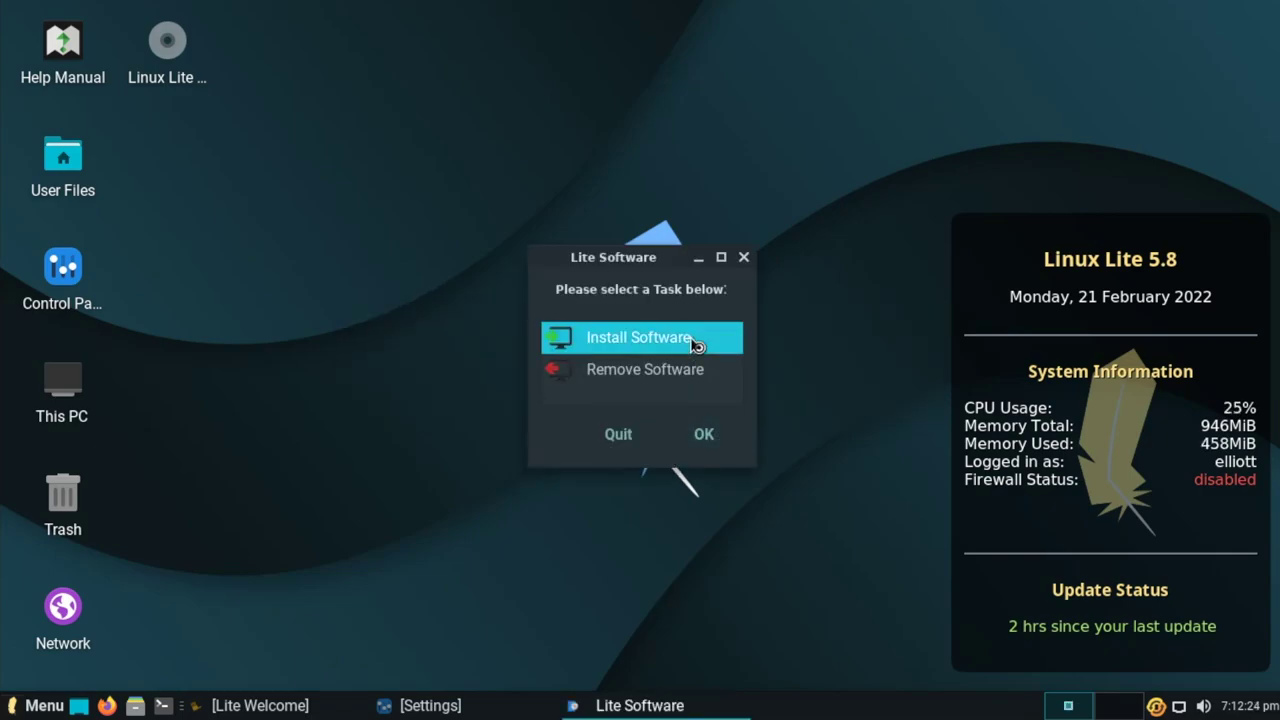
{"action": "left_click", "coordinate": [705, 436]}
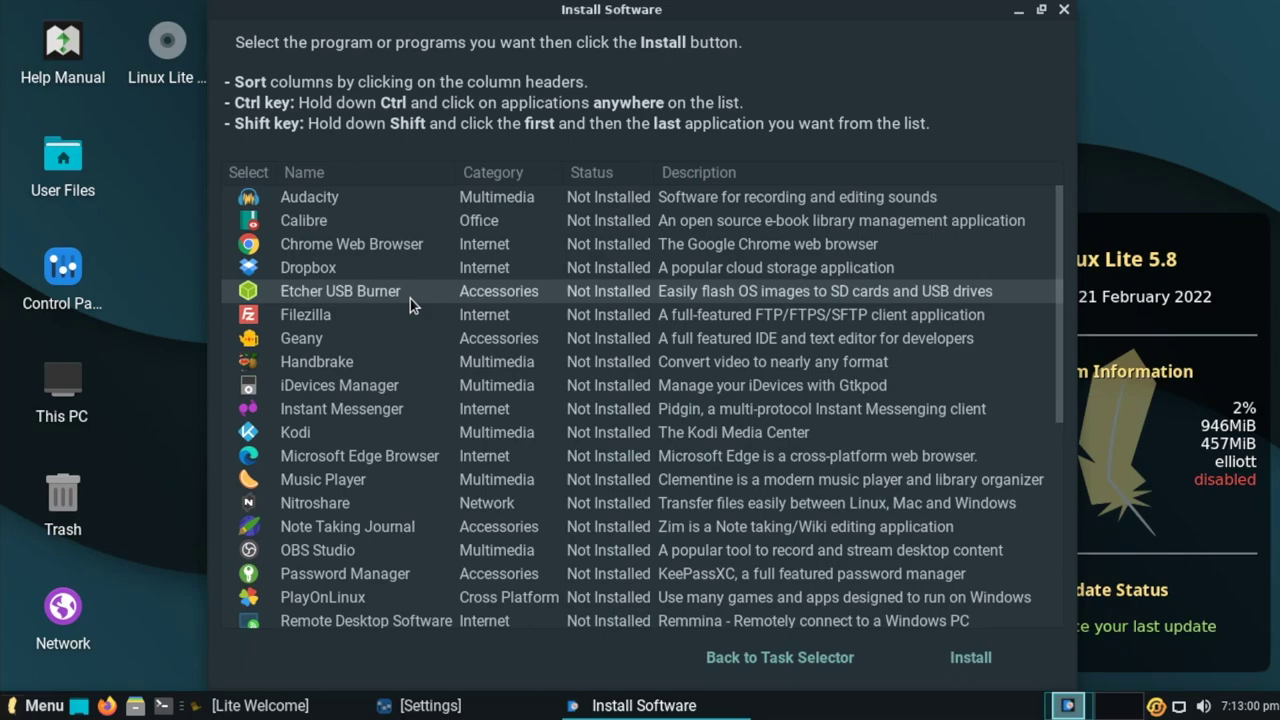
{"action": "scroll", "coordinate": [410, 300], "scroll_direction": "down", "scroll_amount": 2}
{"action": "scroll", "coordinate": [406, 320], "scroll_direction": "down", "scroll_amount": 2}
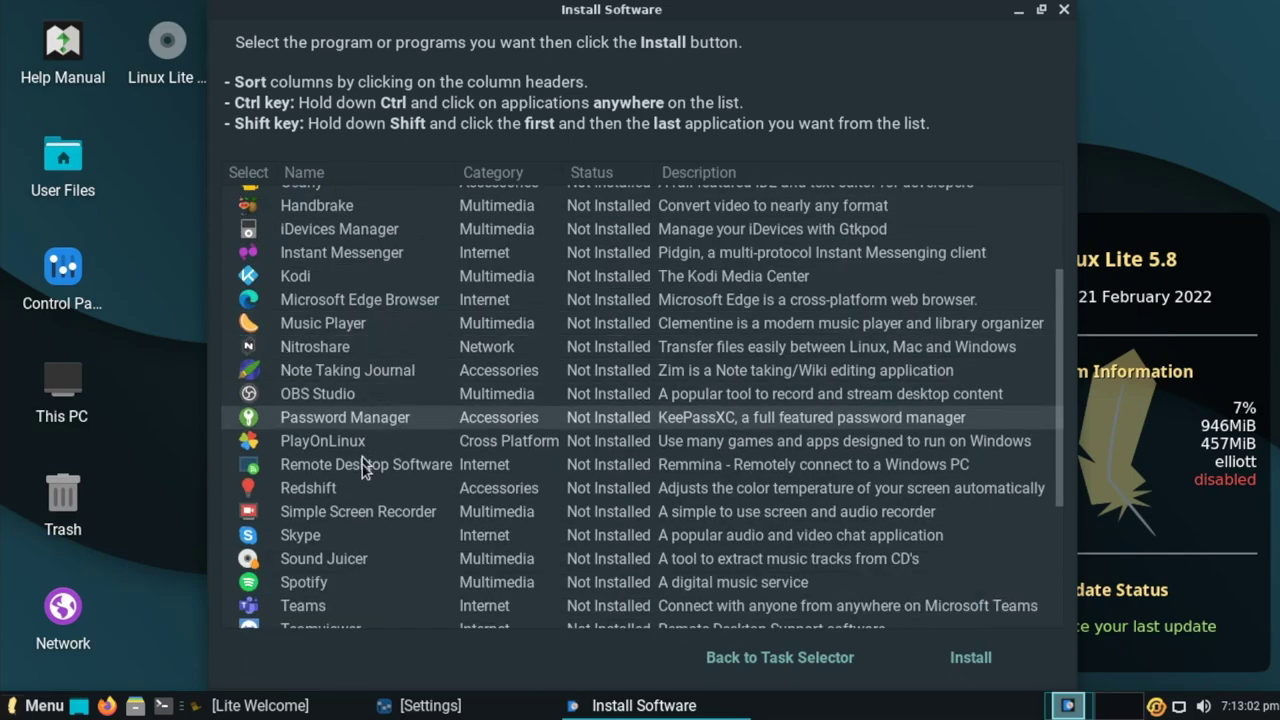
{"action": "scroll", "coordinate": [355, 529], "scroll_direction": "down", "scroll_amount": 5}
{"action": "scroll", "coordinate": [375, 475], "scroll_direction": "down", "scroll_amount": 1}
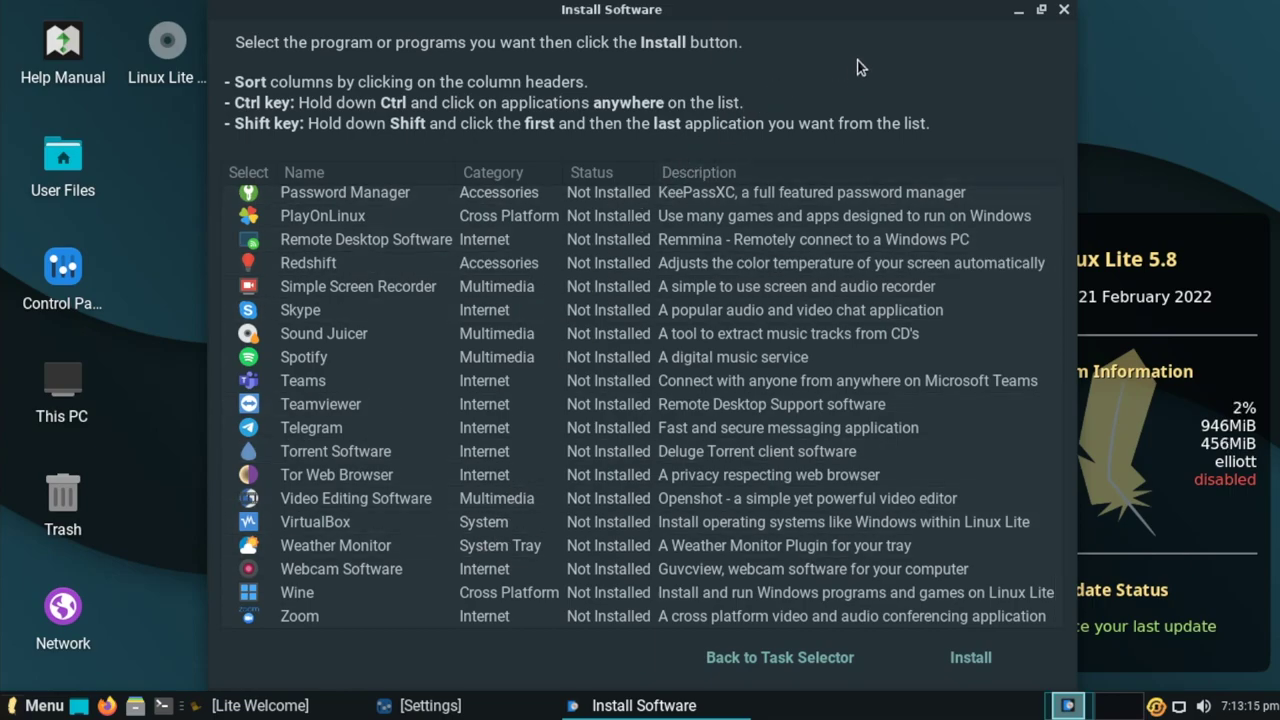
{"action": "scroll", "coordinate": [602, 486], "scroll_direction": "up", "scroll_amount": 5}
{"action": "scroll", "coordinate": [602, 486], "scroll_direction": "up", "scroll_amount": 2}
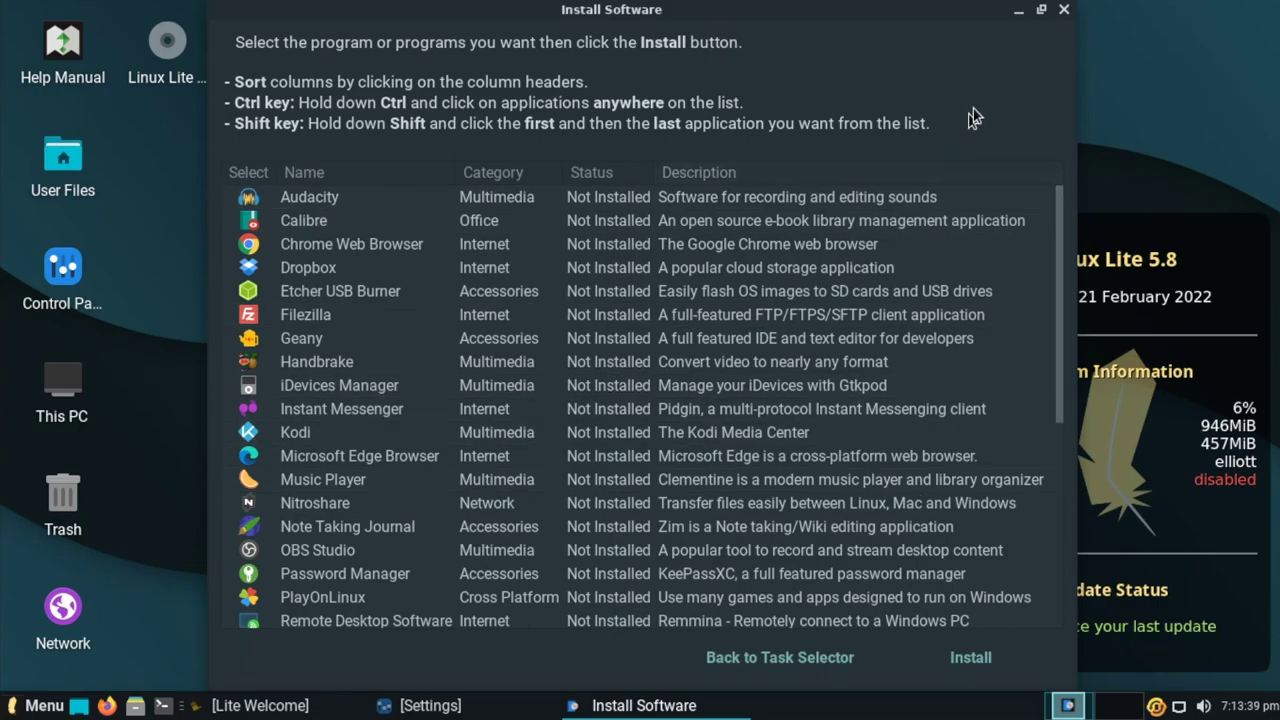
{"action": "left_click", "coordinate": [1064, 9]}
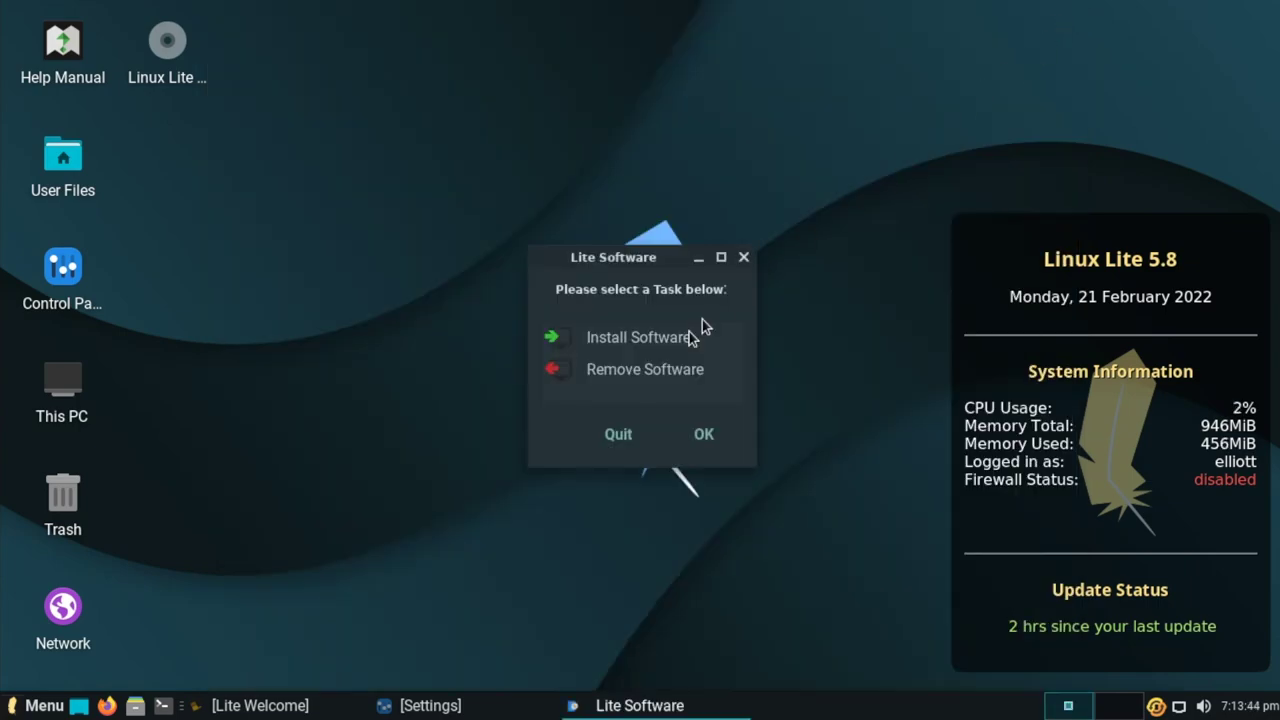
{"action": "left_click", "coordinate": [617, 436]}
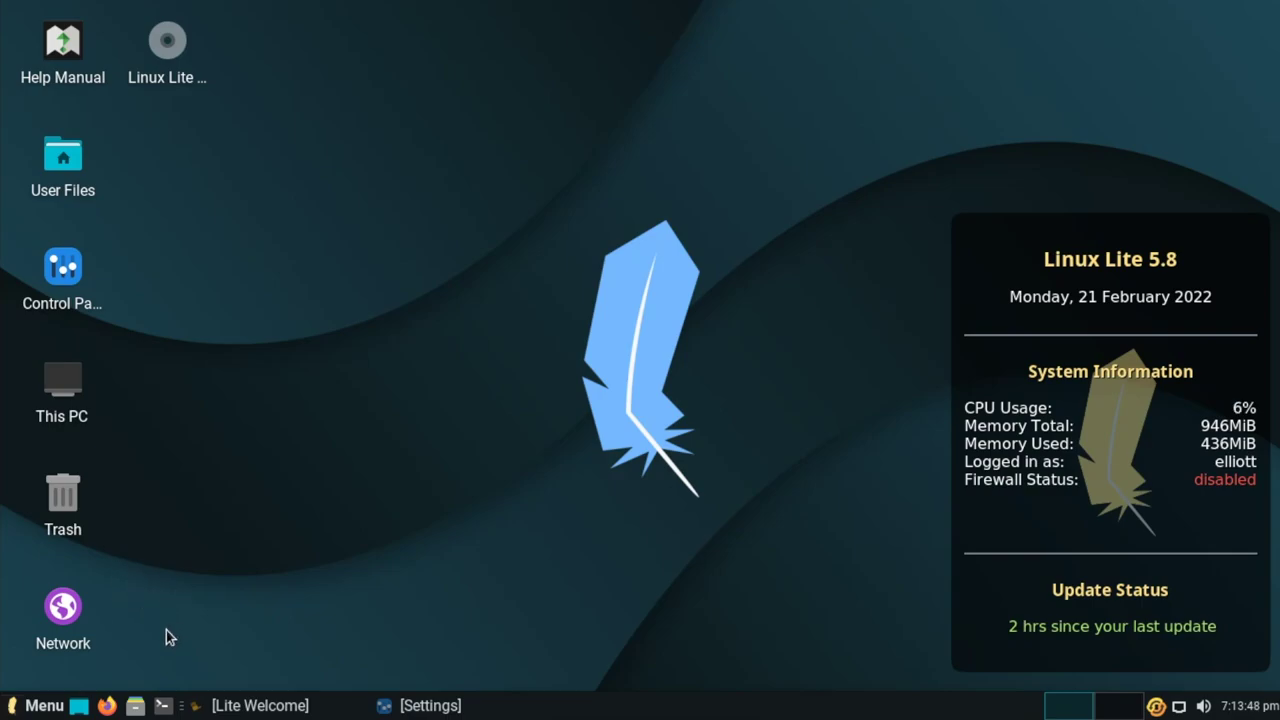
- Search the application menu for "synap", launch the Package Manager result and authenticate with the account password
{"action": "left_click", "coordinate": [44, 706]}
{"action": "left_click", "coordinate": [174, 276]}
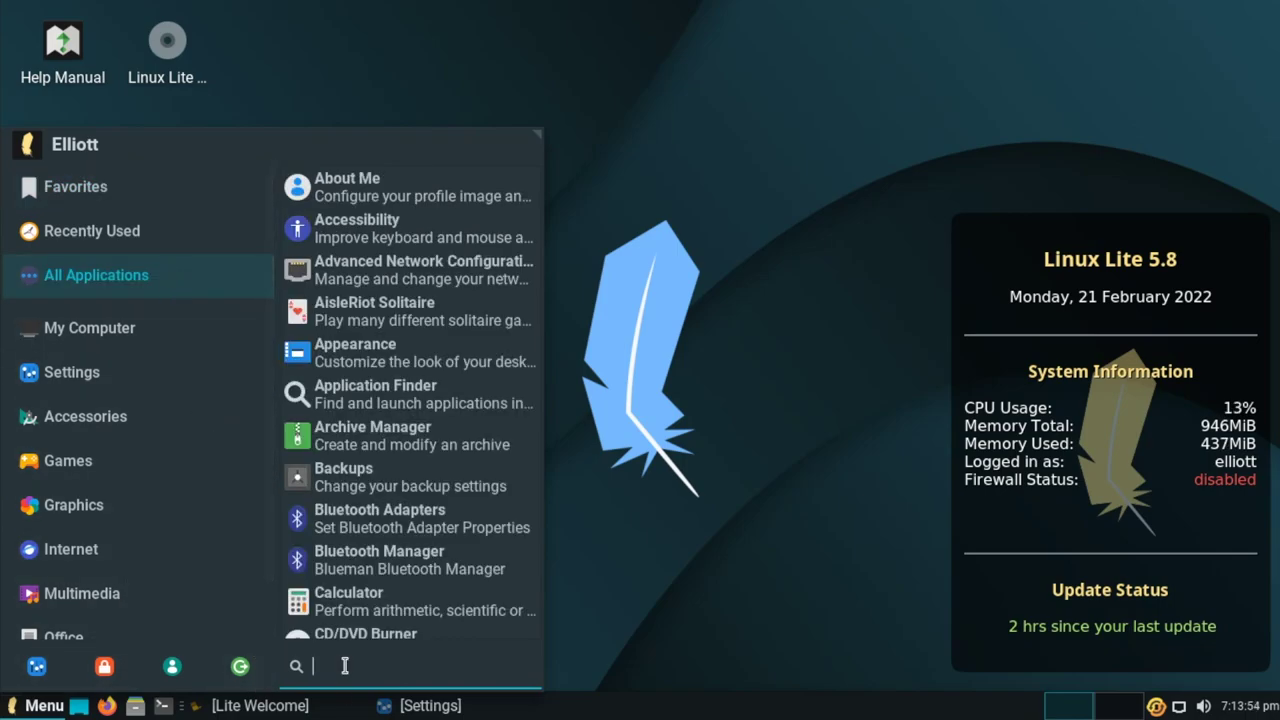
{"action": "type", "text": "synap"}
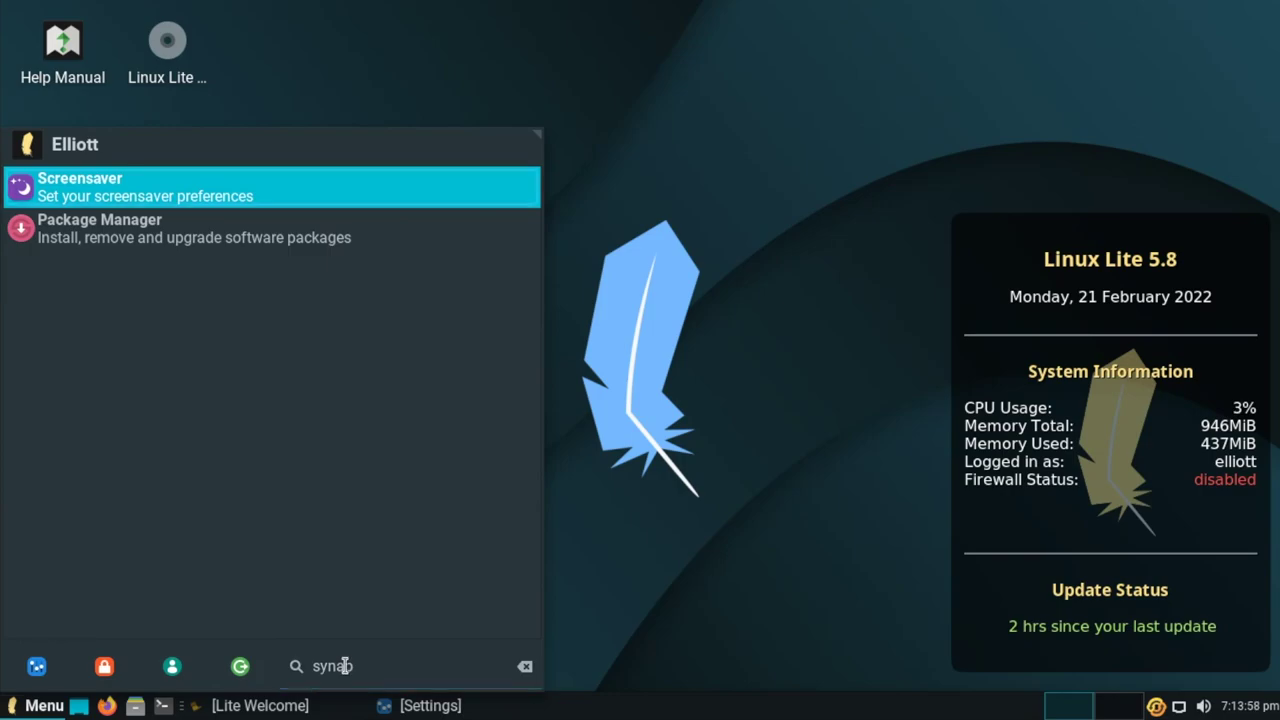
{"action": "key", "text": "Down"}
{"action": "key", "text": "Return"}
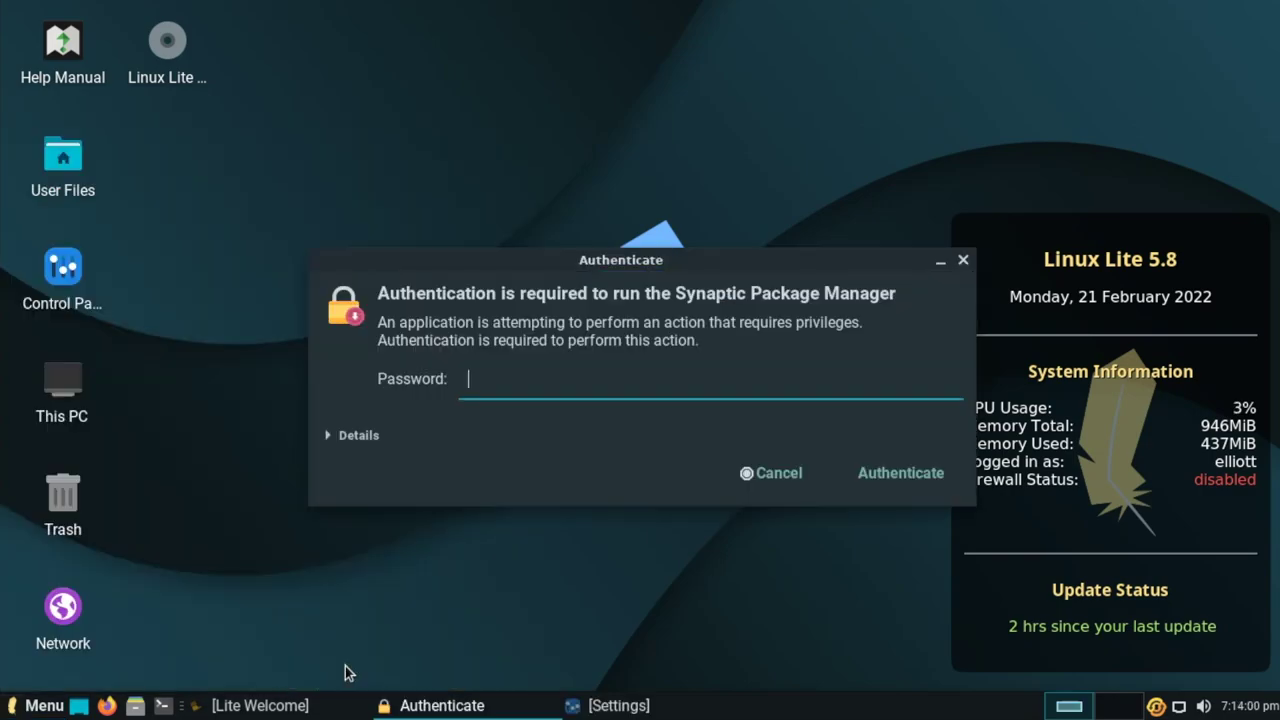
{"action": "key", "text": "Return"}
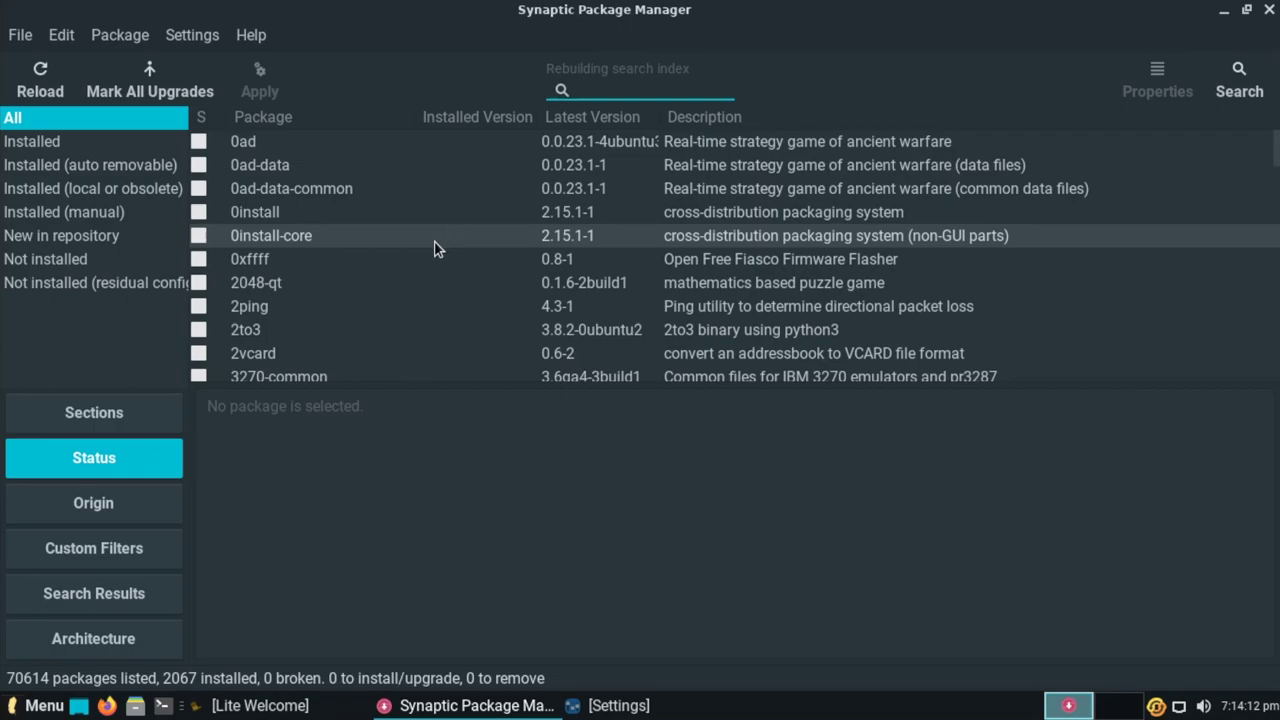
- Look through the list of all packages in Synaptic Package Manager, down to the entries beginning with "ac"
{"action": "scroll", "coordinate": [434, 242], "scroll_direction": "down", "scroll_amount": 10}
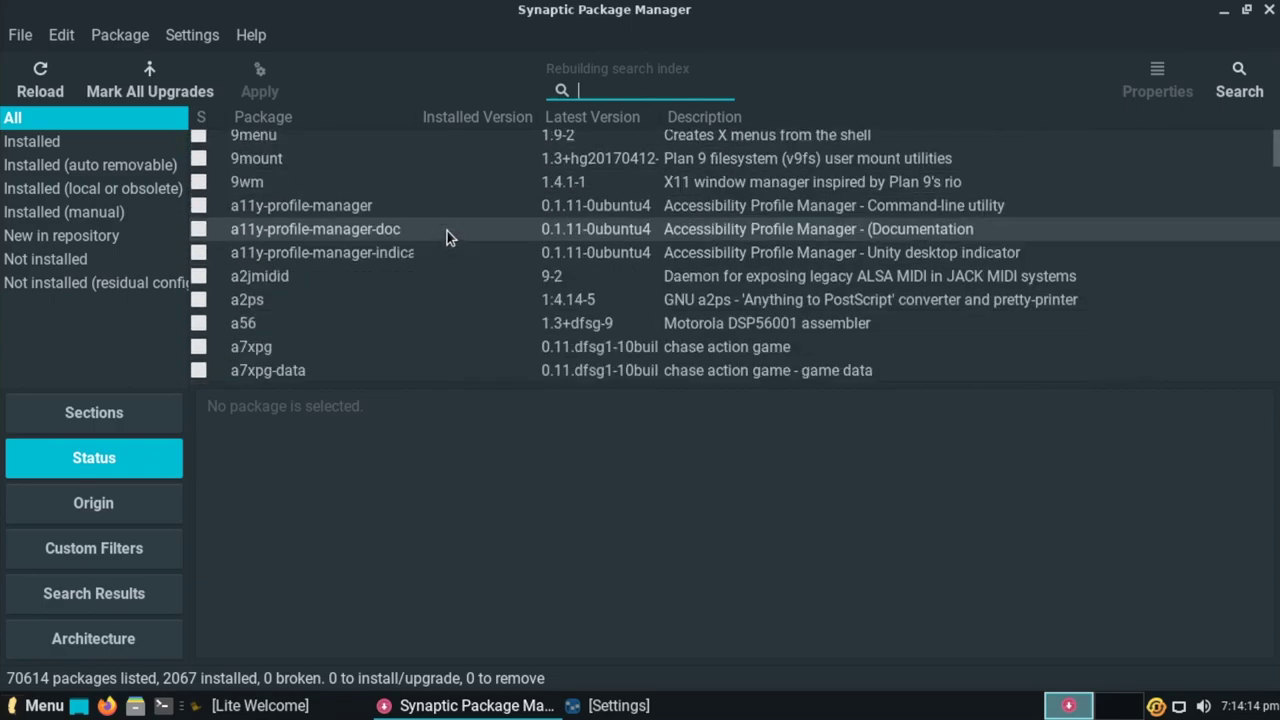
{"action": "scroll", "coordinate": [447, 231], "scroll_direction": "down", "scroll_amount": 10}
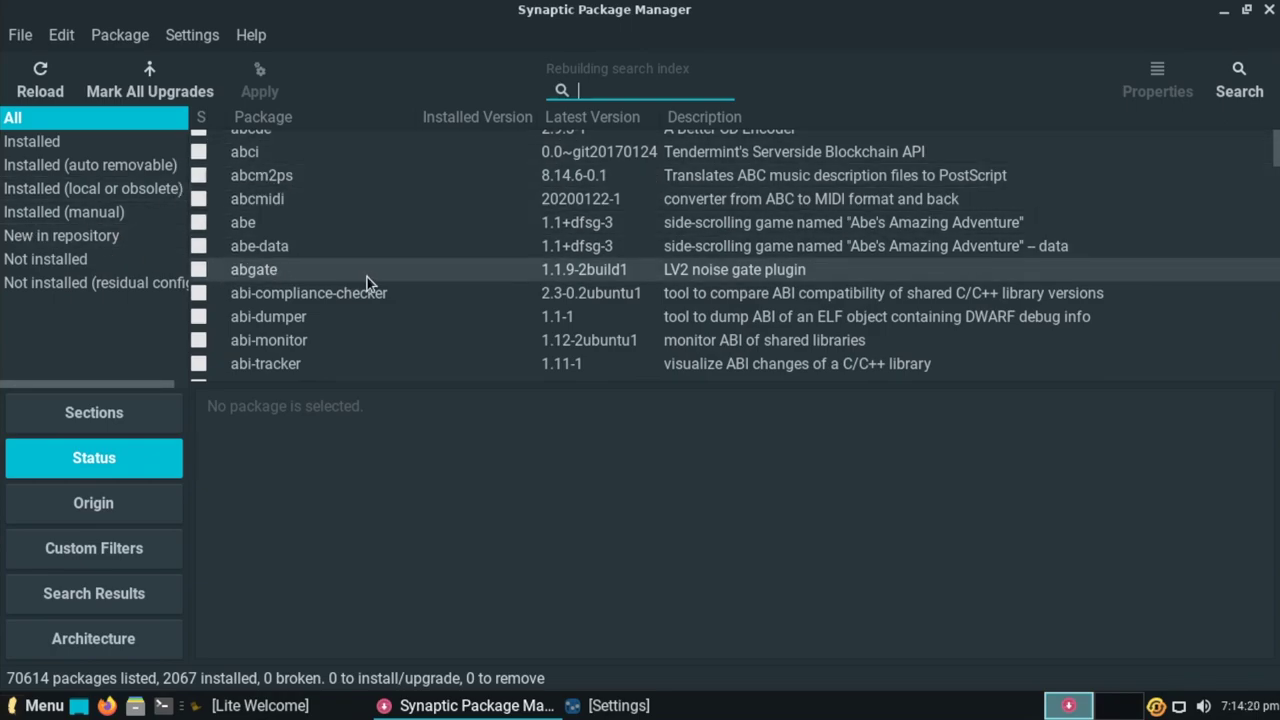
{"action": "scroll", "coordinate": [388, 288], "scroll_direction": "down", "scroll_amount": 5}
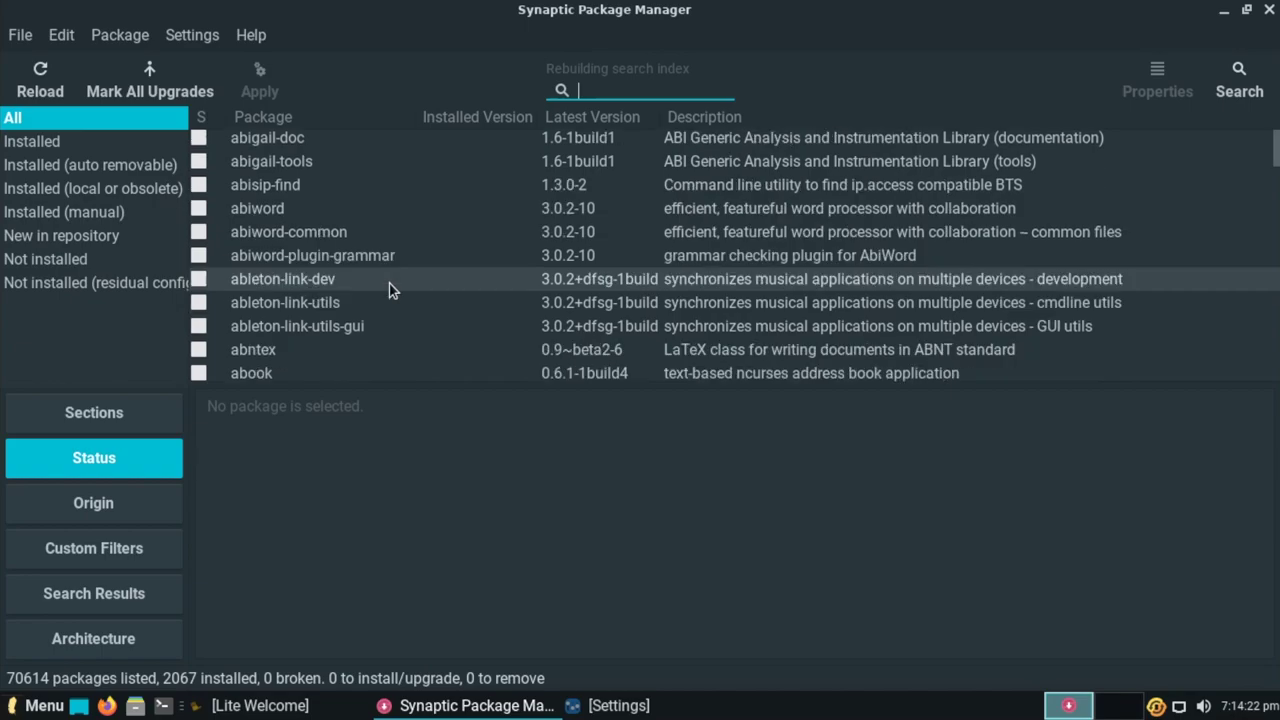
{"action": "scroll", "coordinate": [450, 336], "scroll_direction": "down", "scroll_amount": 10}
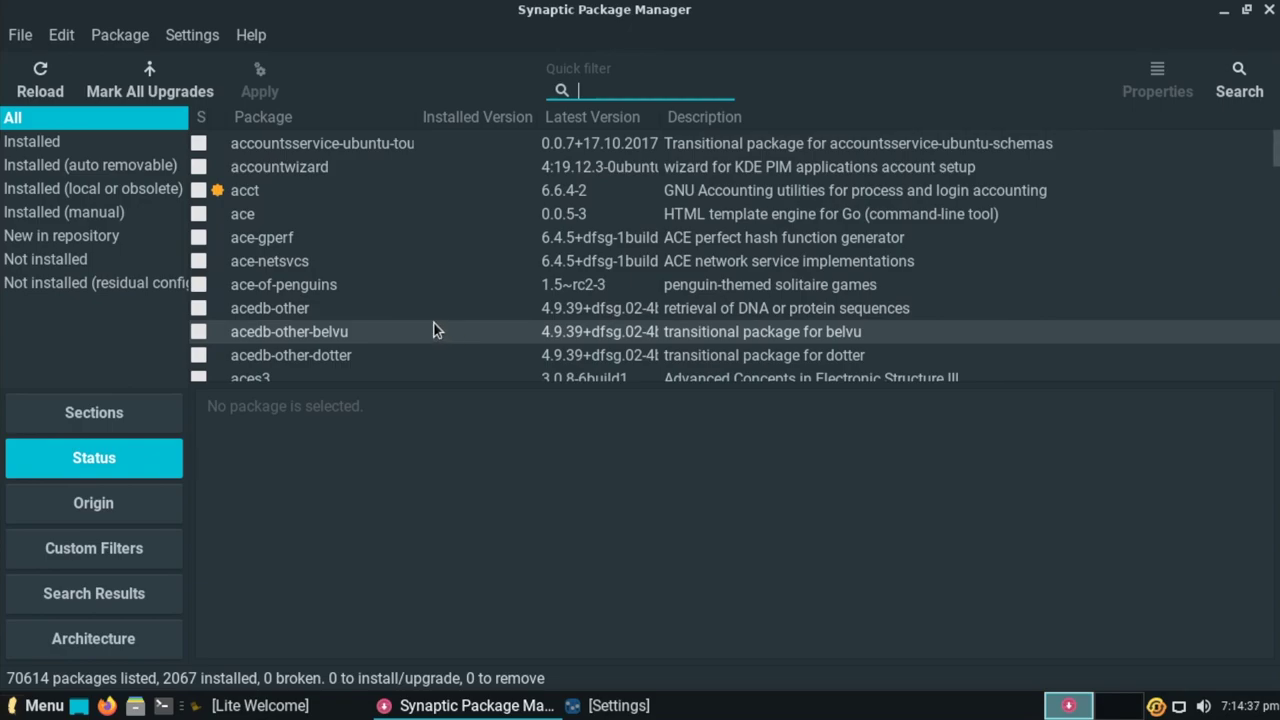
{"action": "scroll", "coordinate": [441, 288], "scroll_direction": "down", "scroll_amount": 2}
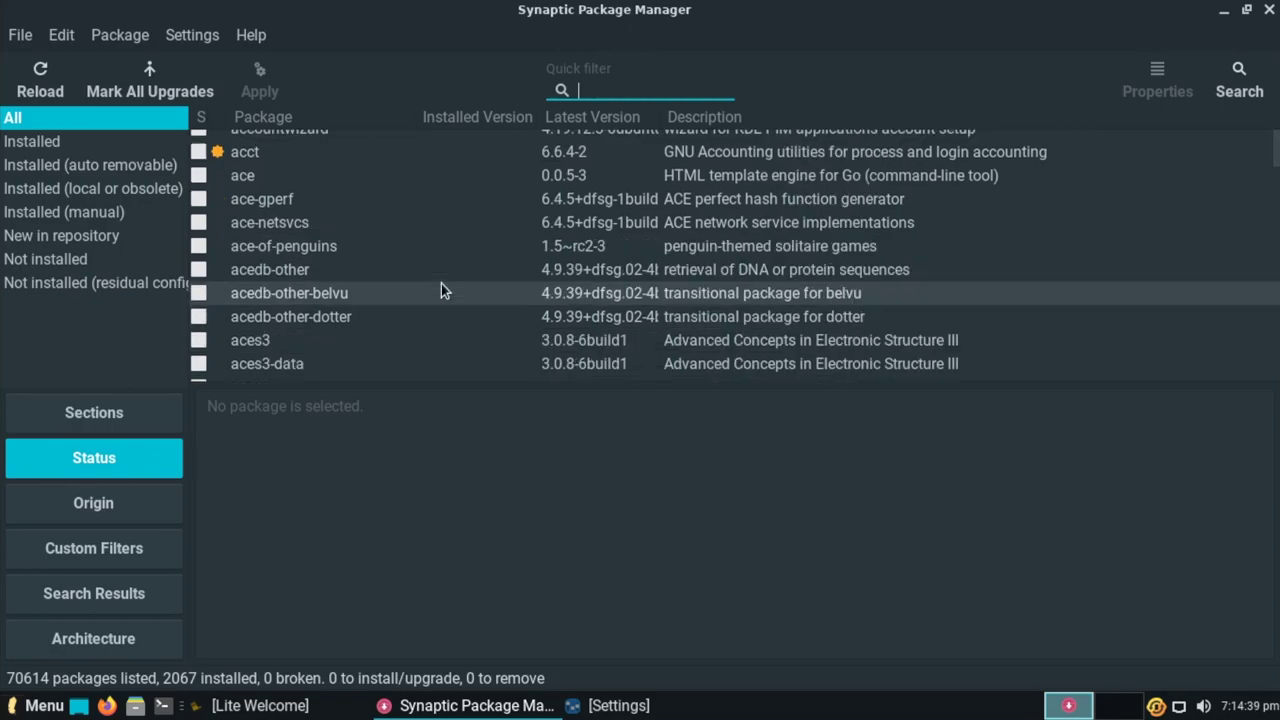
{"action": "scroll", "coordinate": [441, 288], "scroll_direction": "up", "scroll_amount": 1}
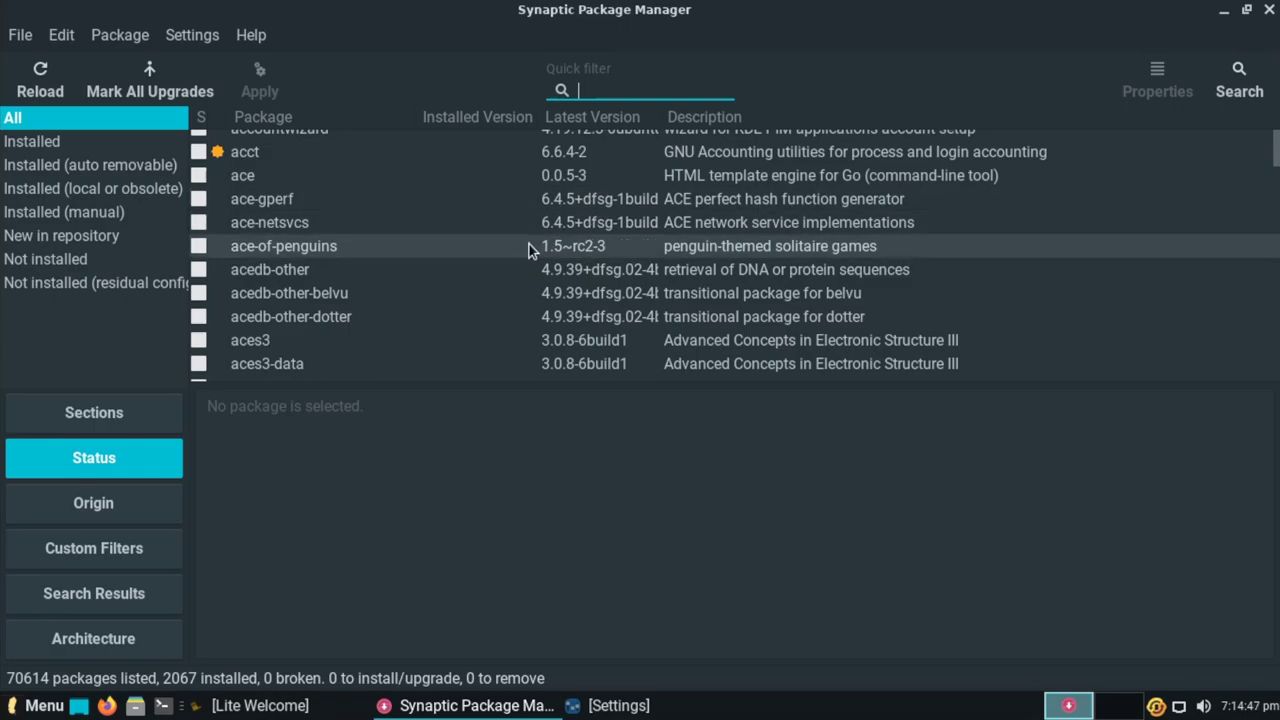
{"action": "scroll", "coordinate": [529, 245], "scroll_direction": "up", "scroll_amount": 3}
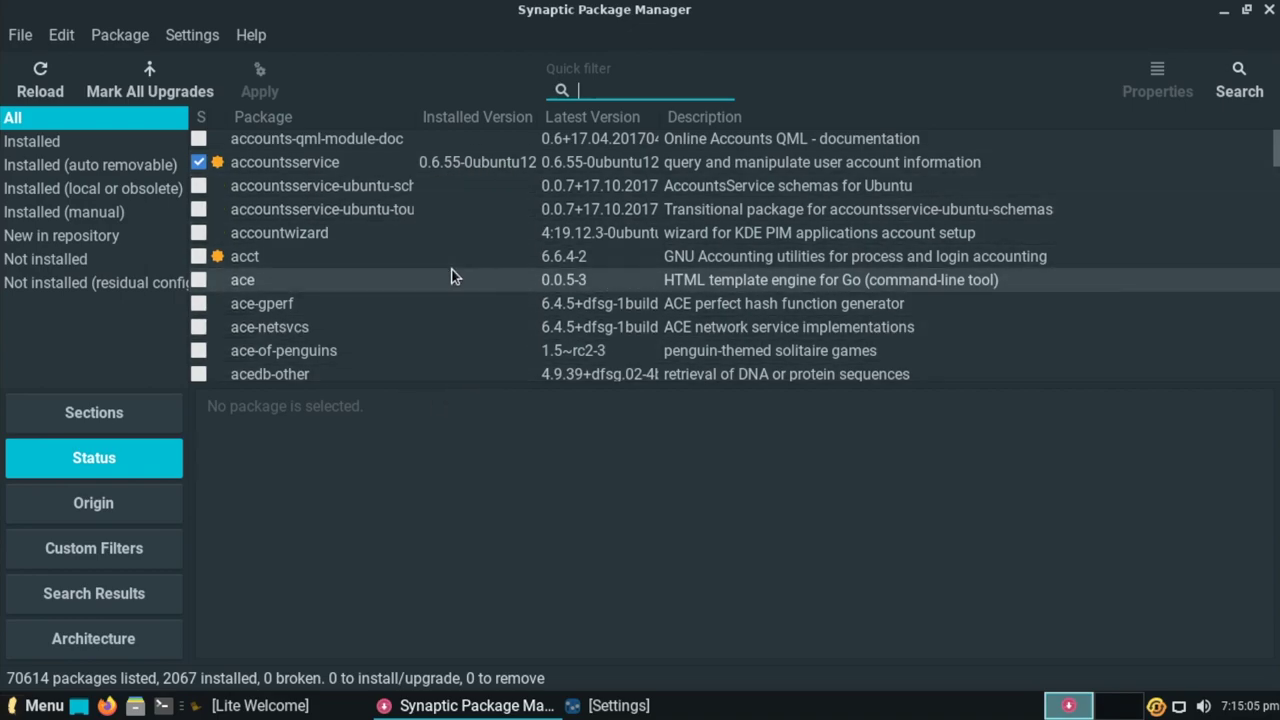
- Close Synaptic Package Manager, launch Firefox and load youtube.com
{"action": "left_click", "coordinate": [1269, 11]}
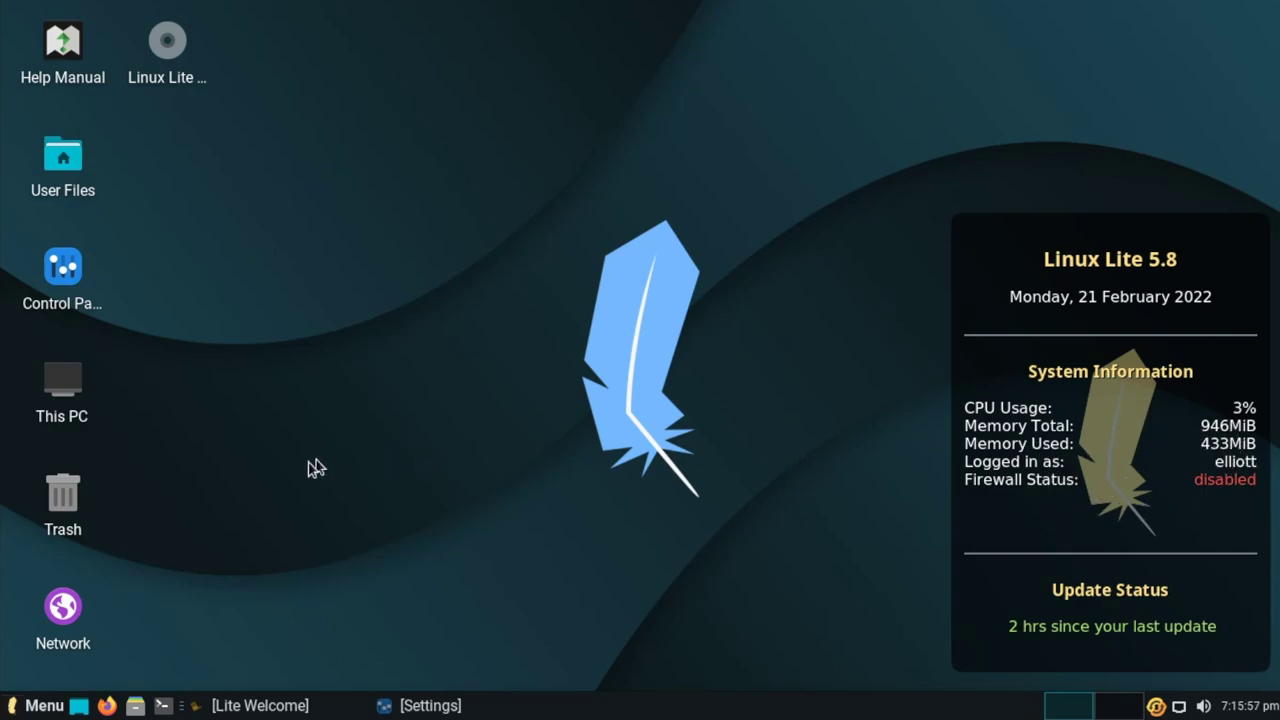
{"action": "left_click", "coordinate": [108, 705]}
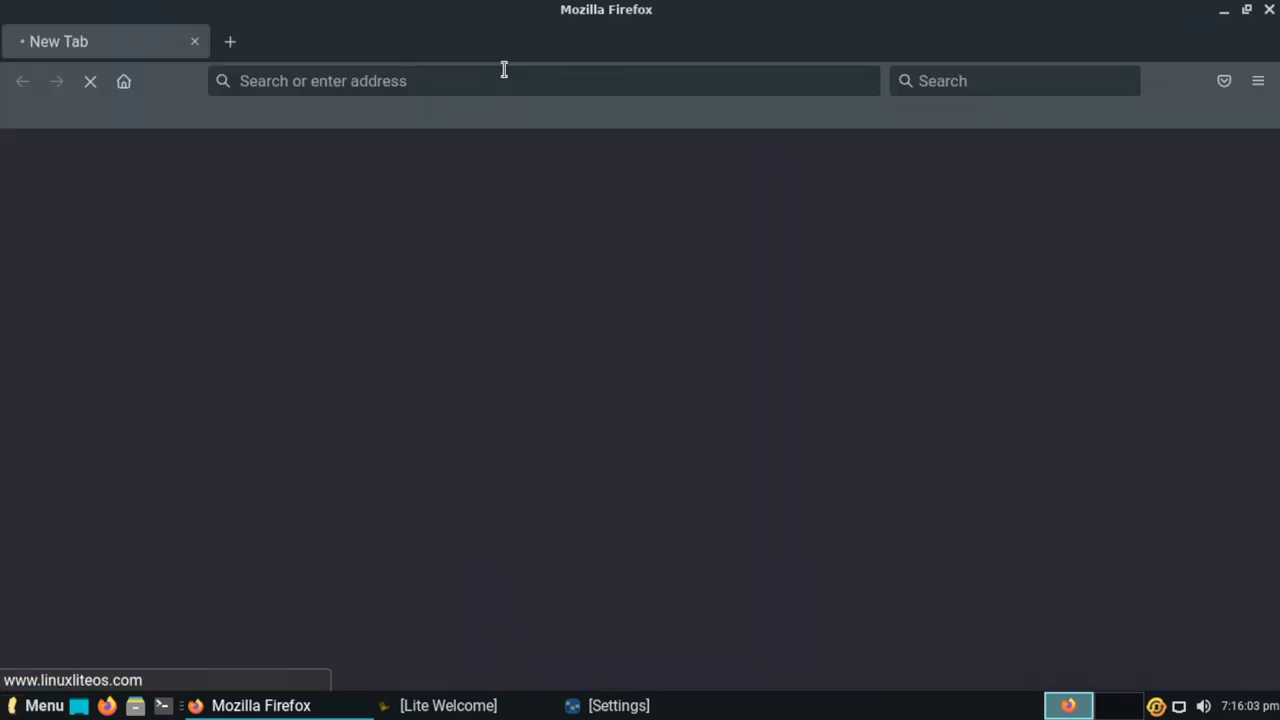
{"action": "left_click", "coordinate": [521, 69]}
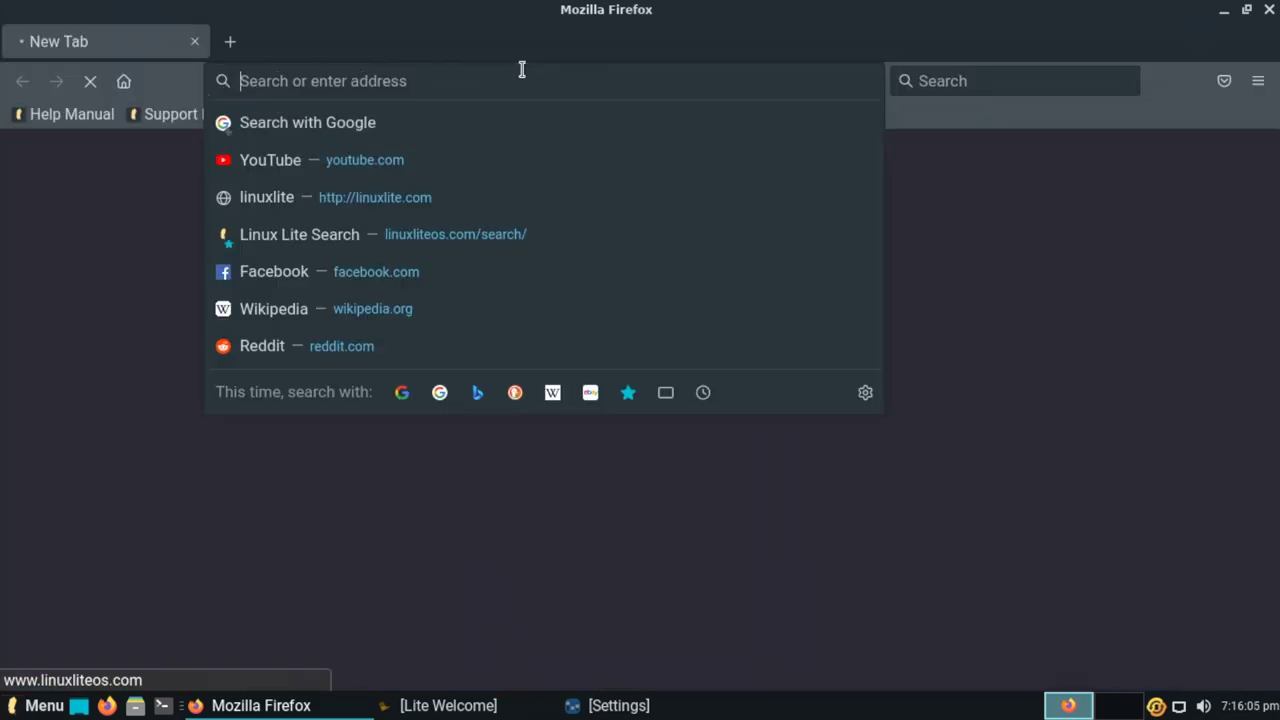
{"action": "type", "text": "youtube.com/"}
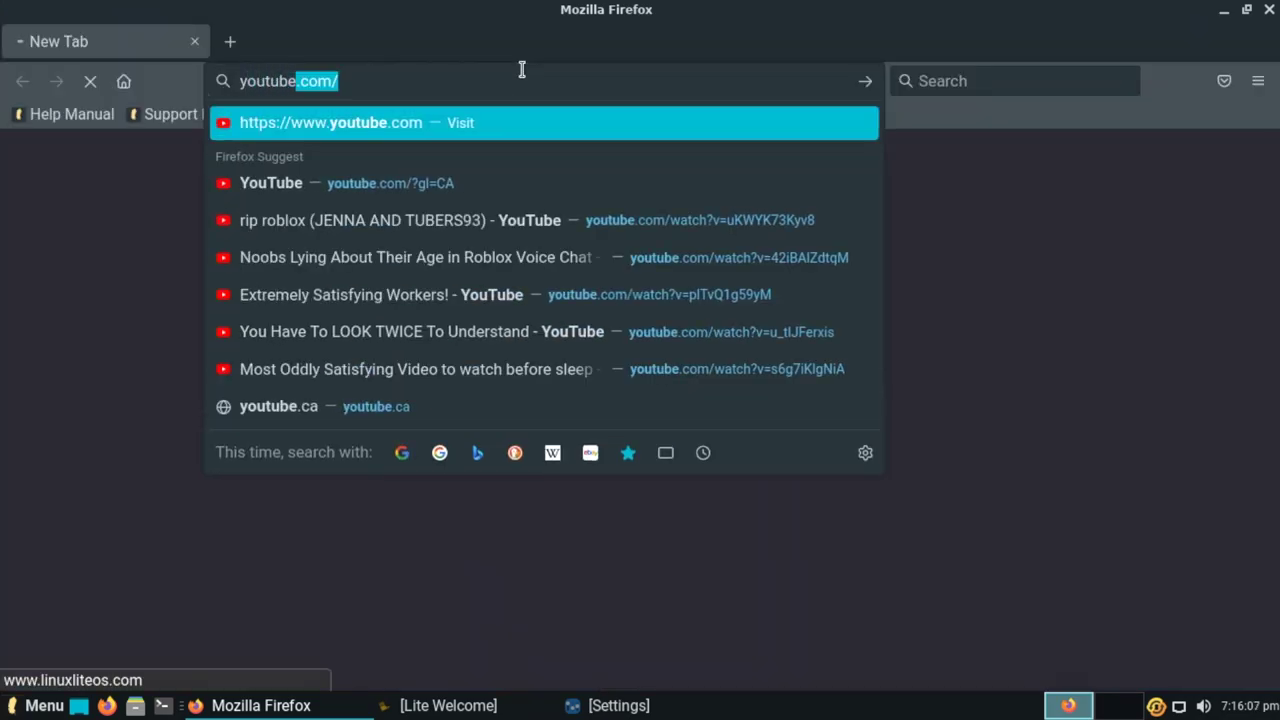
{"action": "key", "text": "Return"}
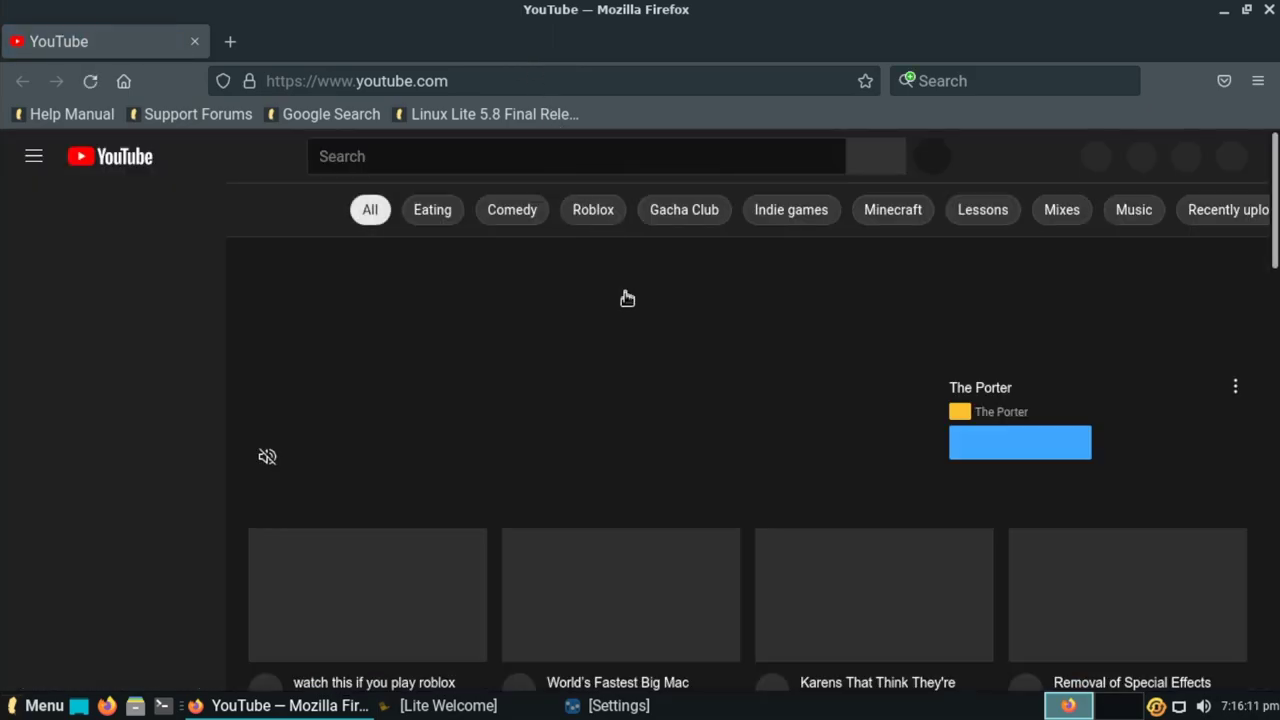
- Browse the YouTube home page, open the video "World's Fastest Big Mac Ever Eaten", and view it in full screen before returning to the normal view
{"action": "scroll", "coordinate": [609, 366], "scroll_direction": "down", "scroll_amount": 5}
{"action": "scroll", "coordinate": [609, 366], "scroll_direction": "up", "scroll_amount": 2}
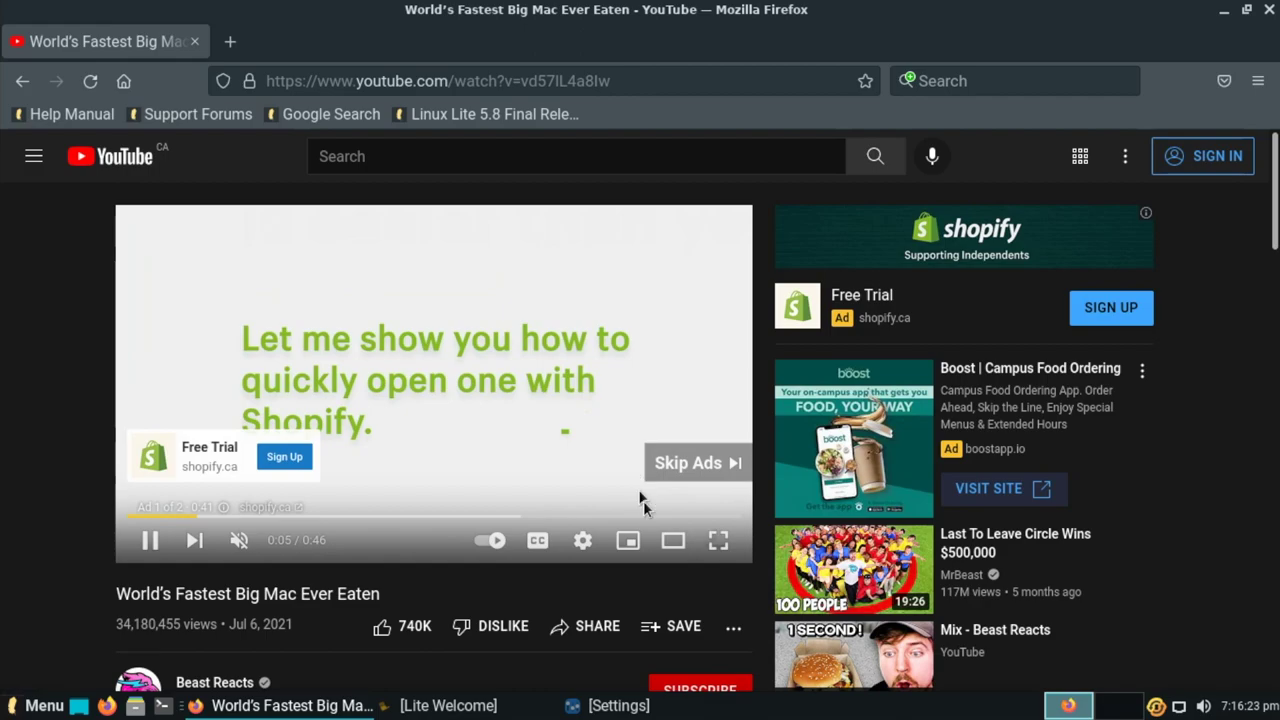
{"action": "left_click", "coordinate": [720, 542]}
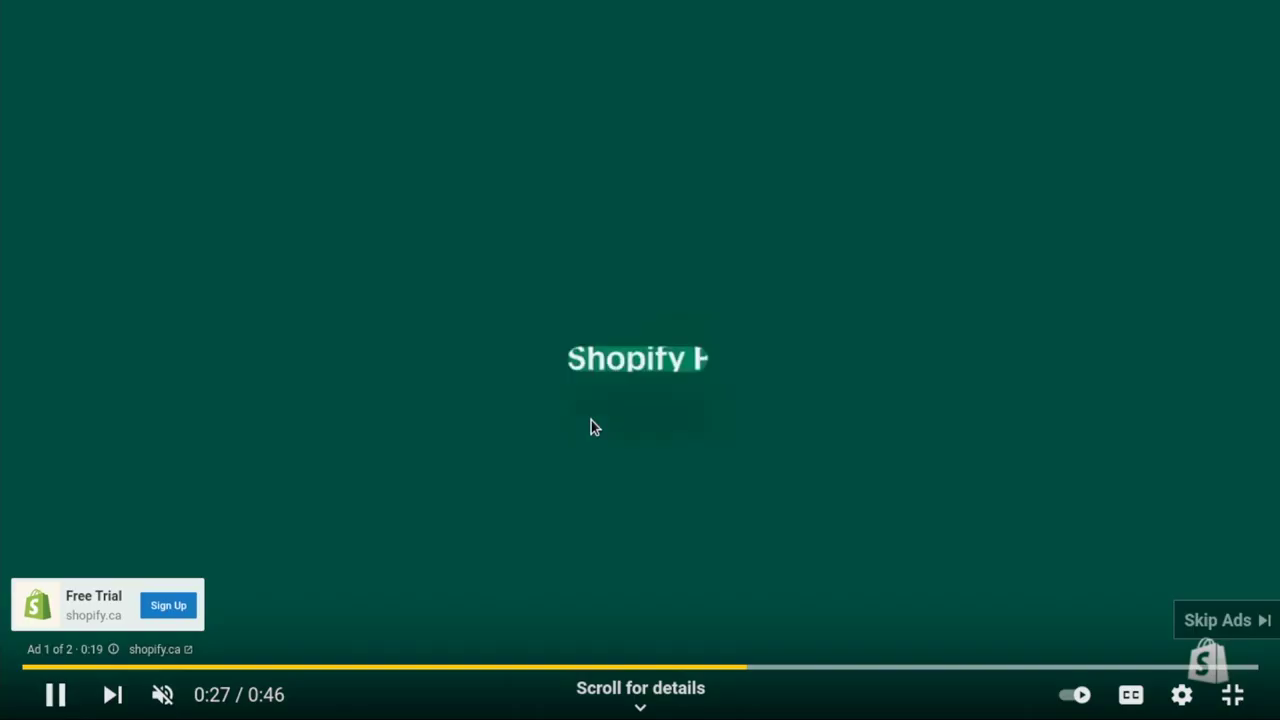
{"action": "key", "text": "Escape"}
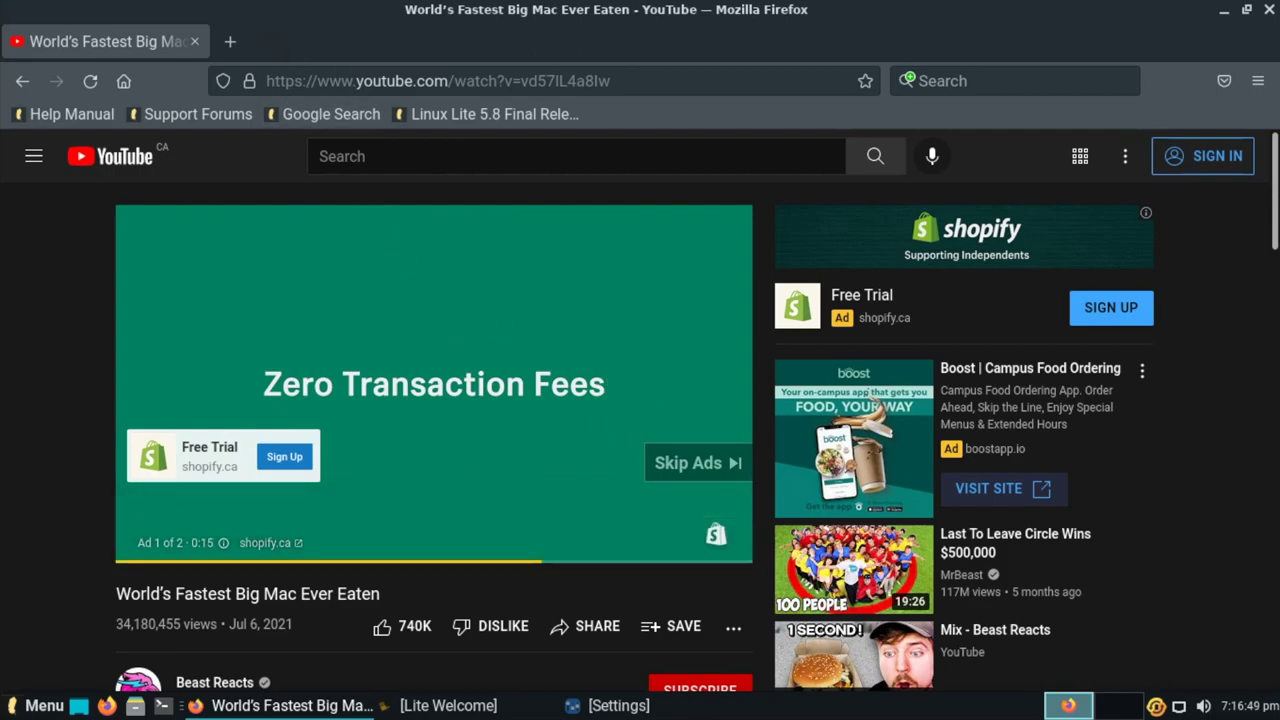
- Open a new browser tab, close the YouTube tab and look over the address bar's suggested sites without opening one
{"action": "left_click", "coordinate": [244, 36]}
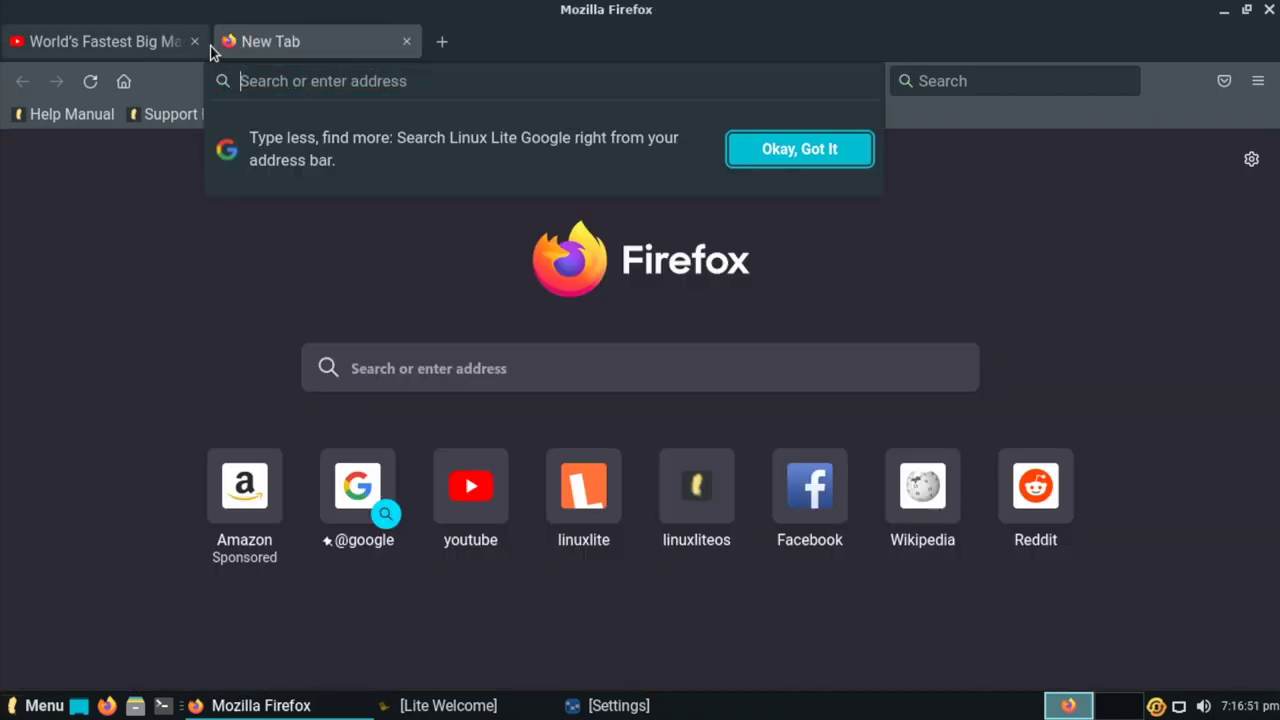
{"action": "left_click", "coordinate": [195, 42]}
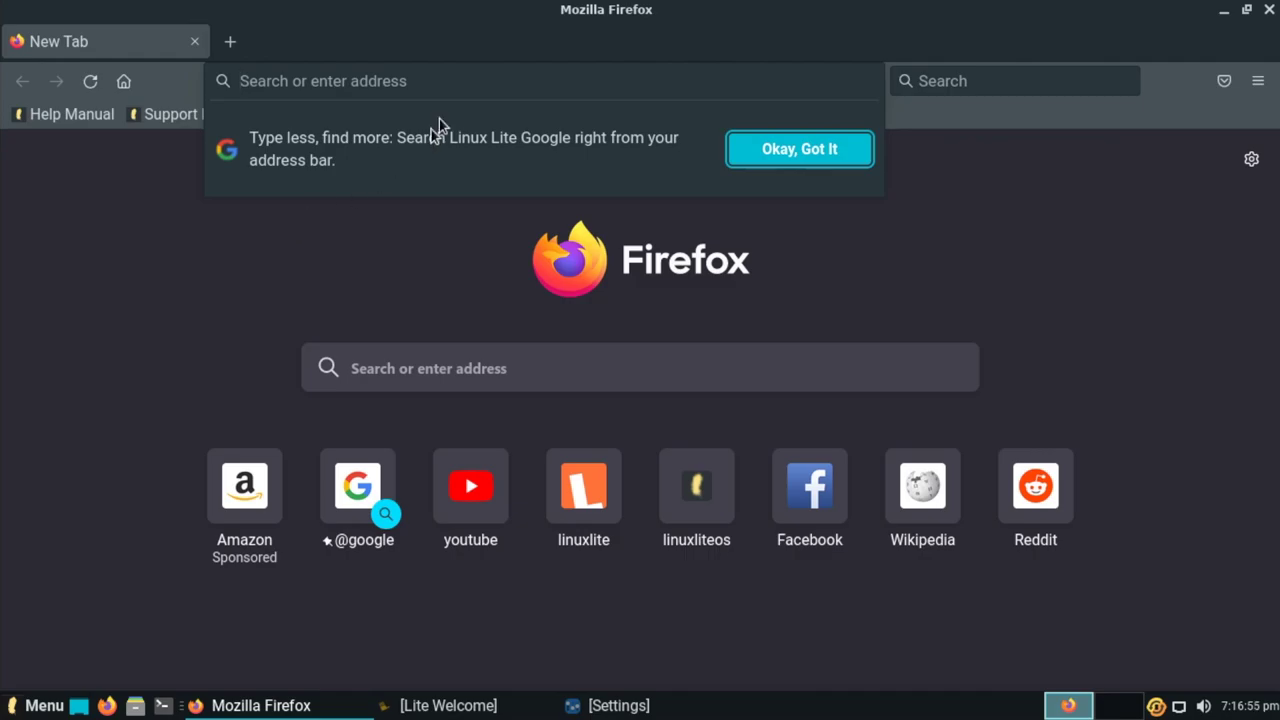
{"action": "key", "text": "Escape"}
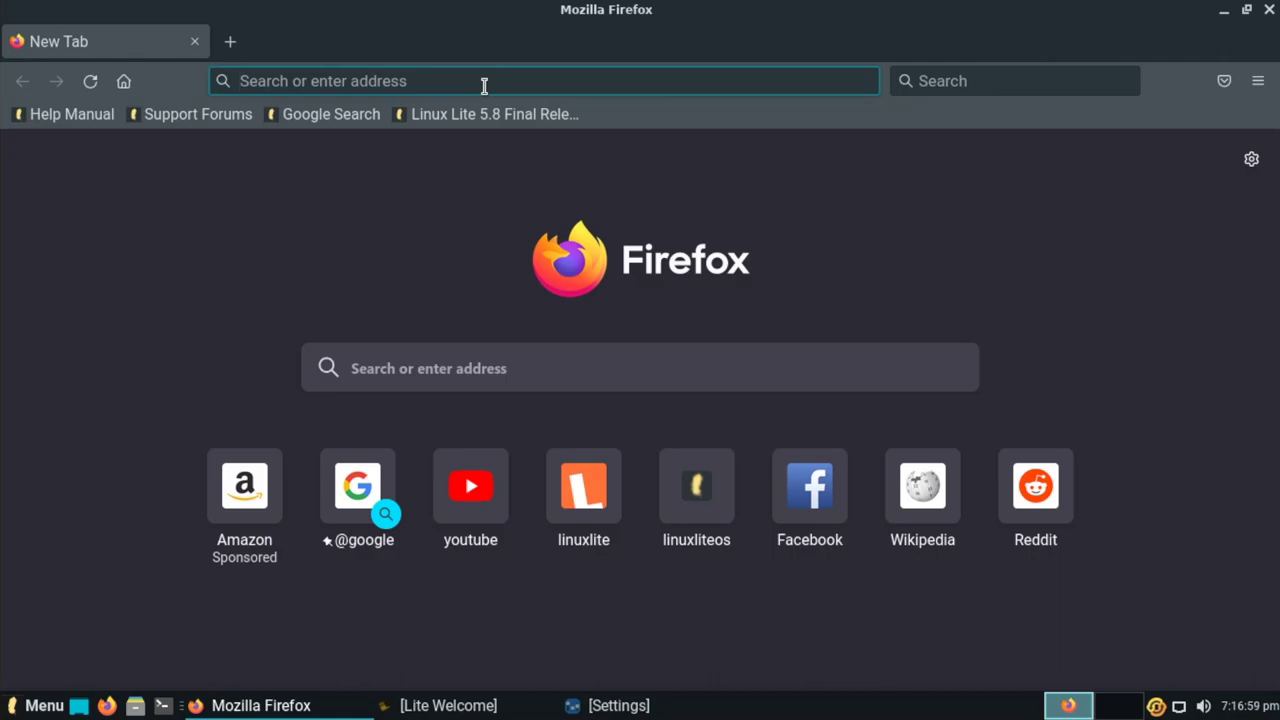
{"action": "left_click", "coordinate": [484, 86]}
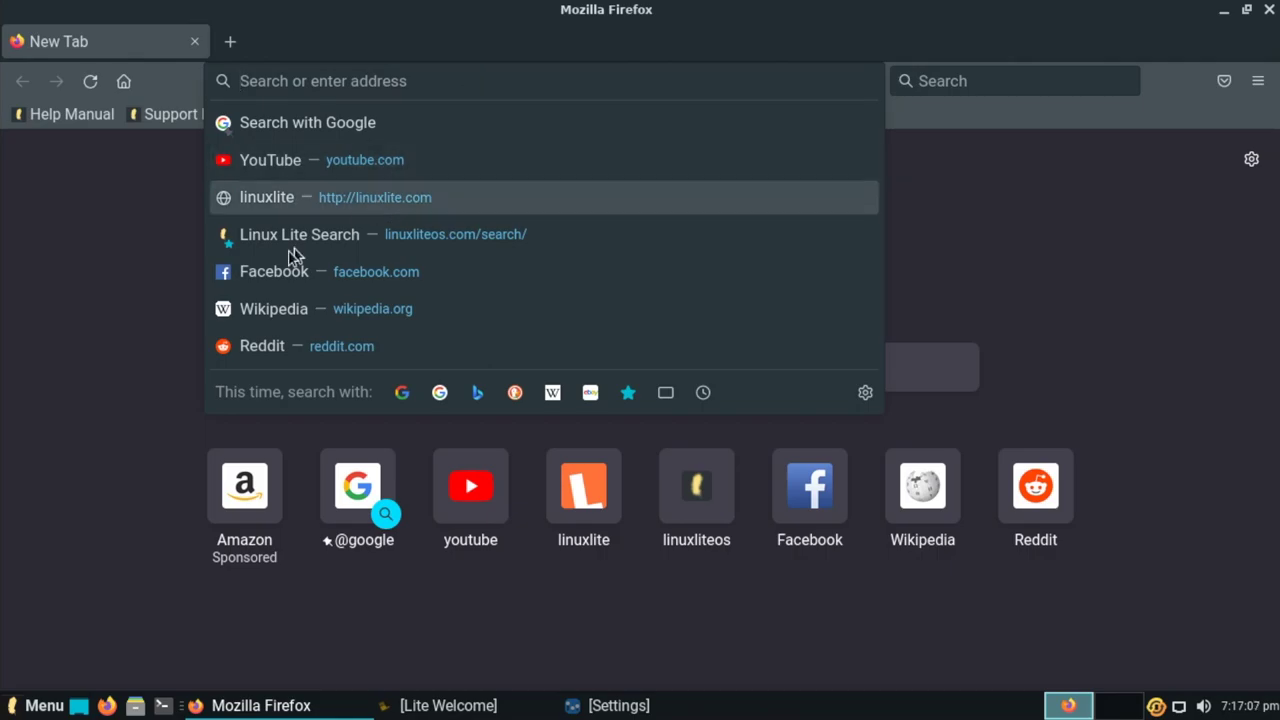
{"action": "left_click", "coordinate": [112, 325]}
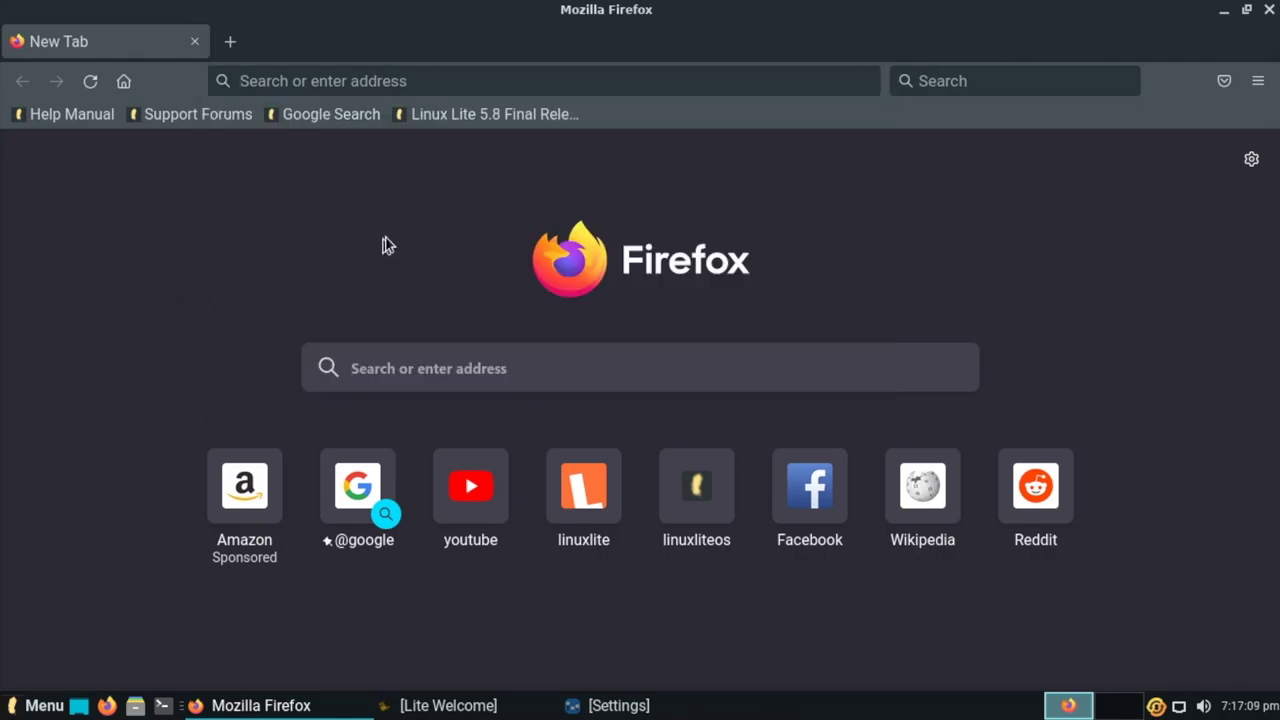
- Open the bookmarked Linux Lite 5.8 Final release announcement and read its introduction and the start of its changes section
{"action": "left_click", "coordinate": [512, 117]}
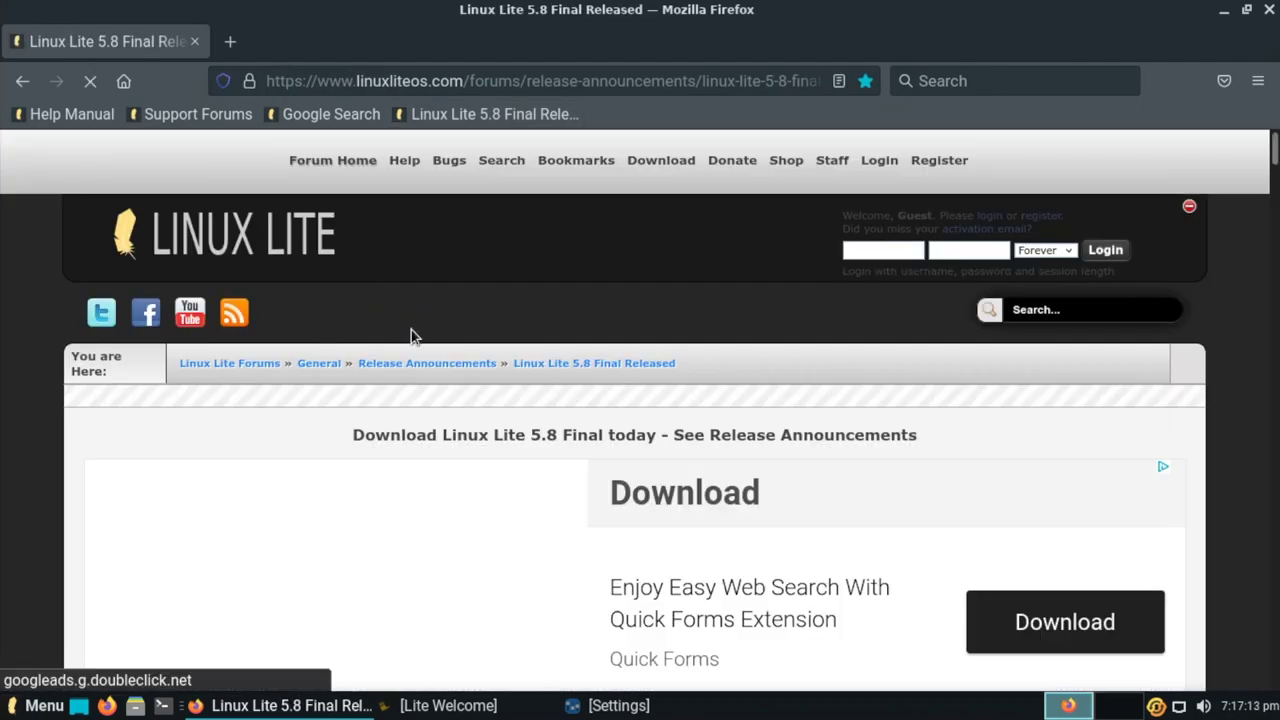
{"action": "scroll", "coordinate": [414, 337], "scroll_direction": "down", "scroll_amount": 10}
{"action": "scroll", "coordinate": [410, 314], "scroll_direction": "down", "scroll_amount": 6}
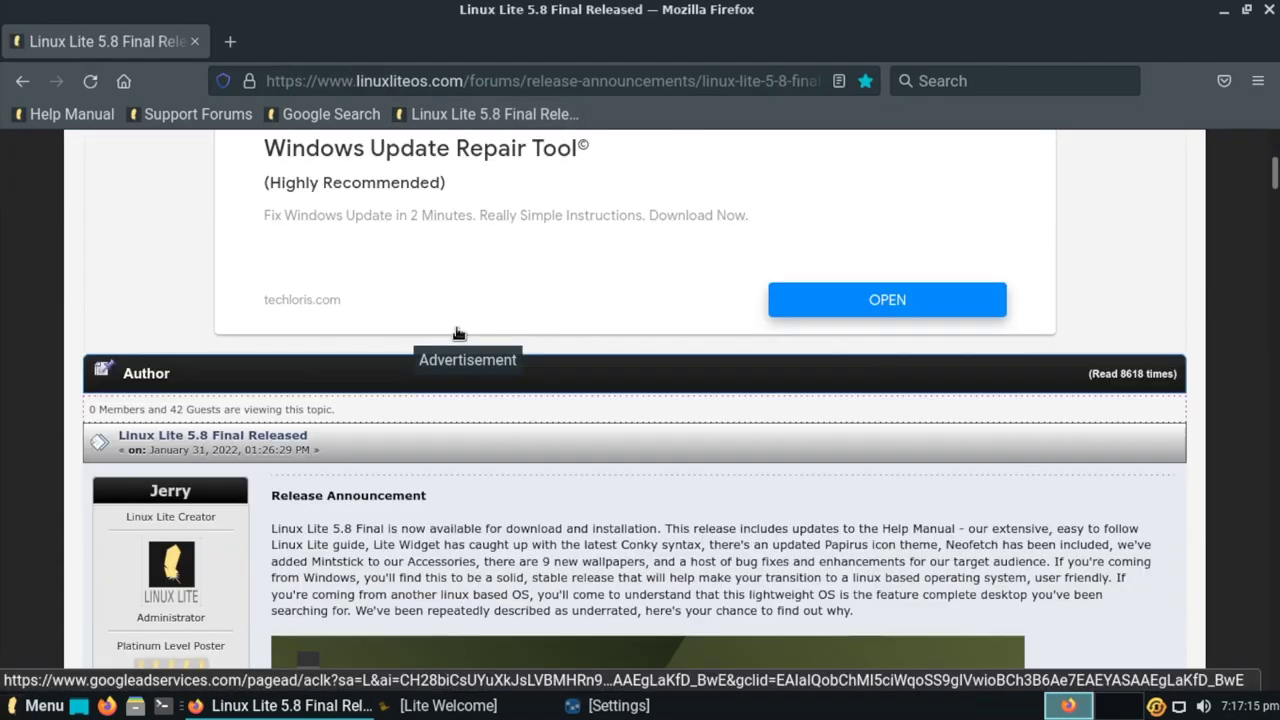
{"action": "scroll", "coordinate": [448, 322], "scroll_direction": "down", "scroll_amount": 3}
{"action": "scroll", "coordinate": [448, 322], "scroll_direction": "down", "scroll_amount": 2}
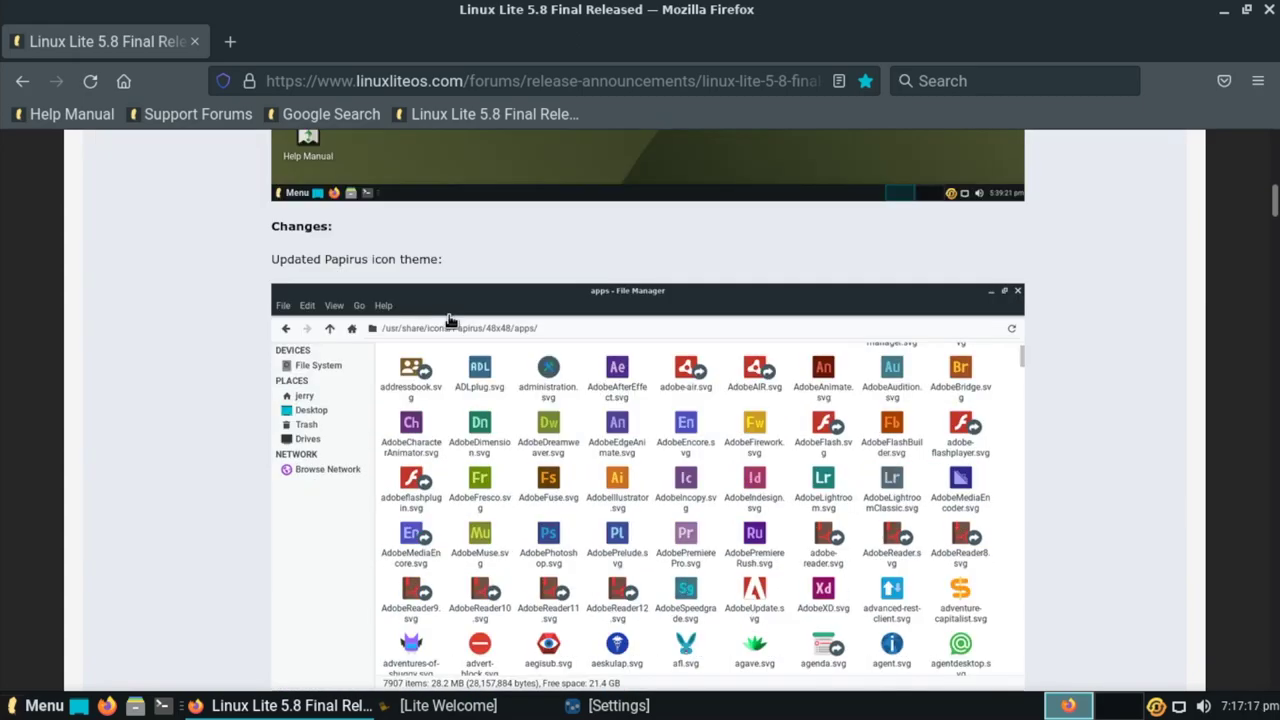
{"action": "scroll", "coordinate": [448, 318], "scroll_direction": "up", "scroll_amount": 6}
{"action": "scroll", "coordinate": [448, 320], "scroll_direction": "down", "scroll_amount": 3}
{"action": "scroll", "coordinate": [450, 310], "scroll_direction": "up", "scroll_amount": 4}
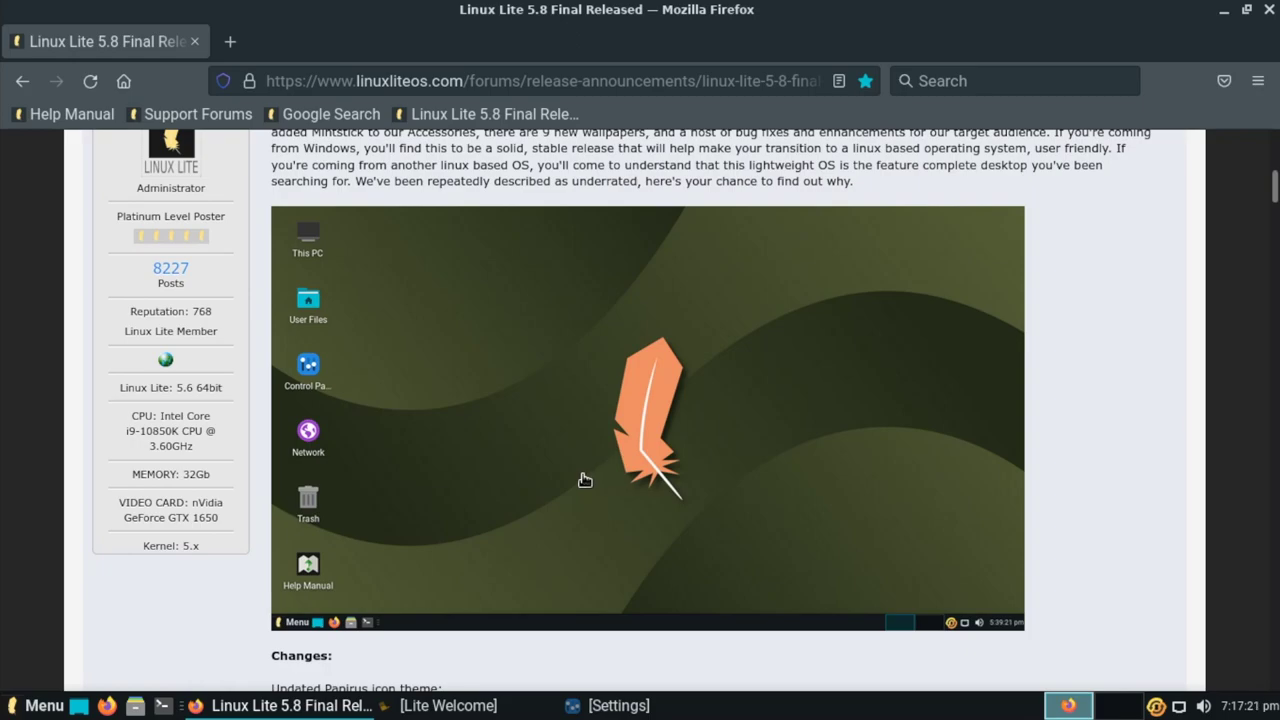
- Review the announcement's listed changes, covering the Papirus icons, new wallpapers, Neofetch, Lite Widget and Mintstick
{"action": "scroll", "coordinate": [582, 465], "scroll_direction": "down", "scroll_amount": 5}
{"action": "scroll", "coordinate": [568, 425], "scroll_direction": "down", "scroll_amount": 4}
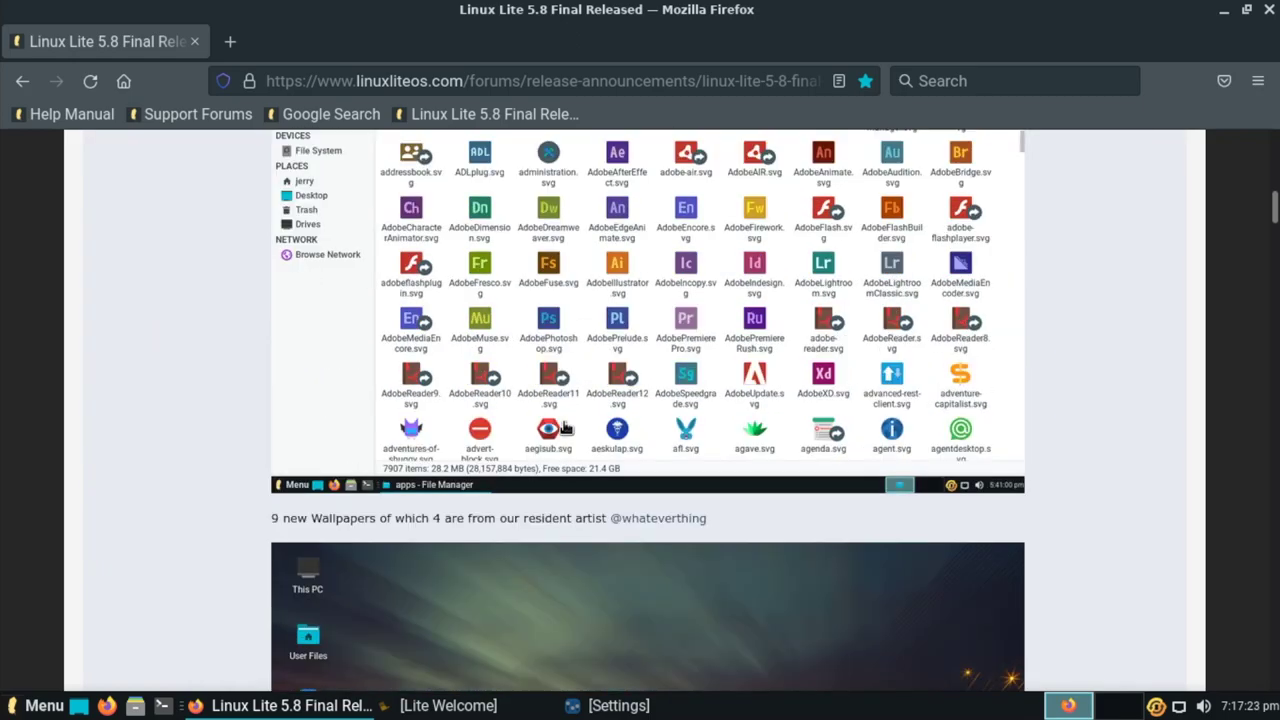
{"action": "scroll", "coordinate": [566, 417], "scroll_direction": "down", "scroll_amount": 11}
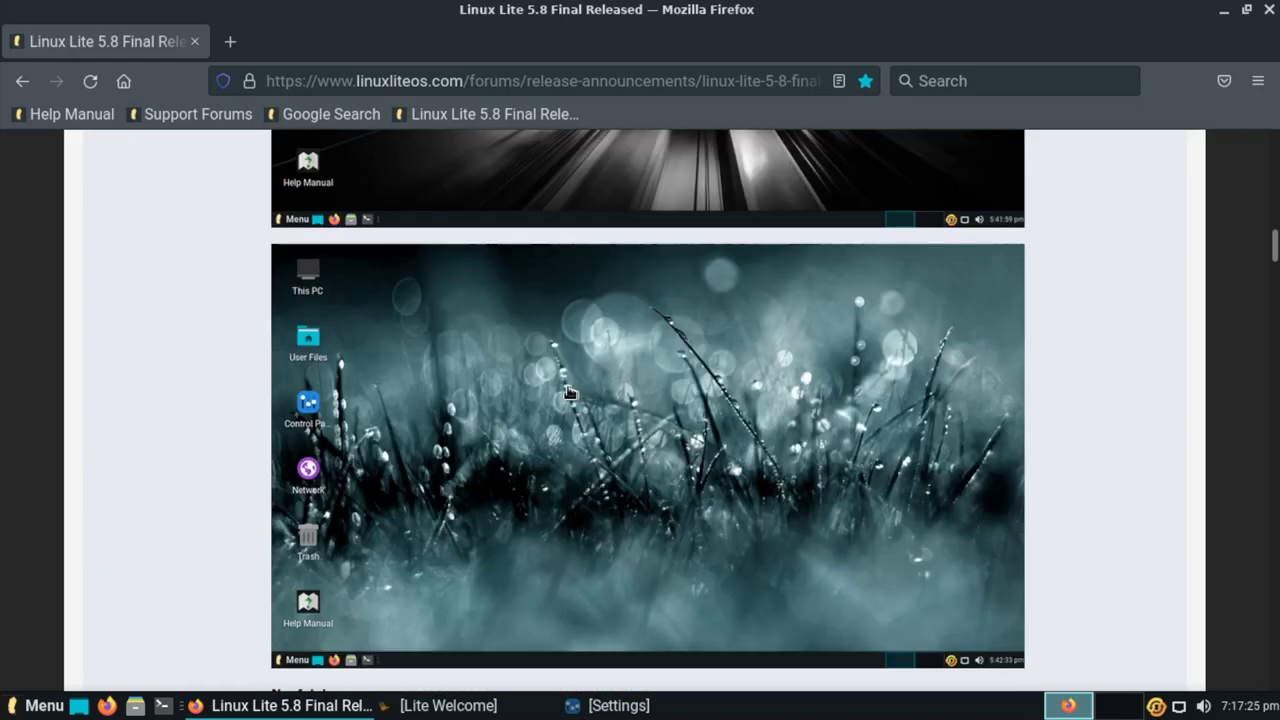
{"action": "scroll", "coordinate": [551, 389], "scroll_direction": "down", "scroll_amount": 3}
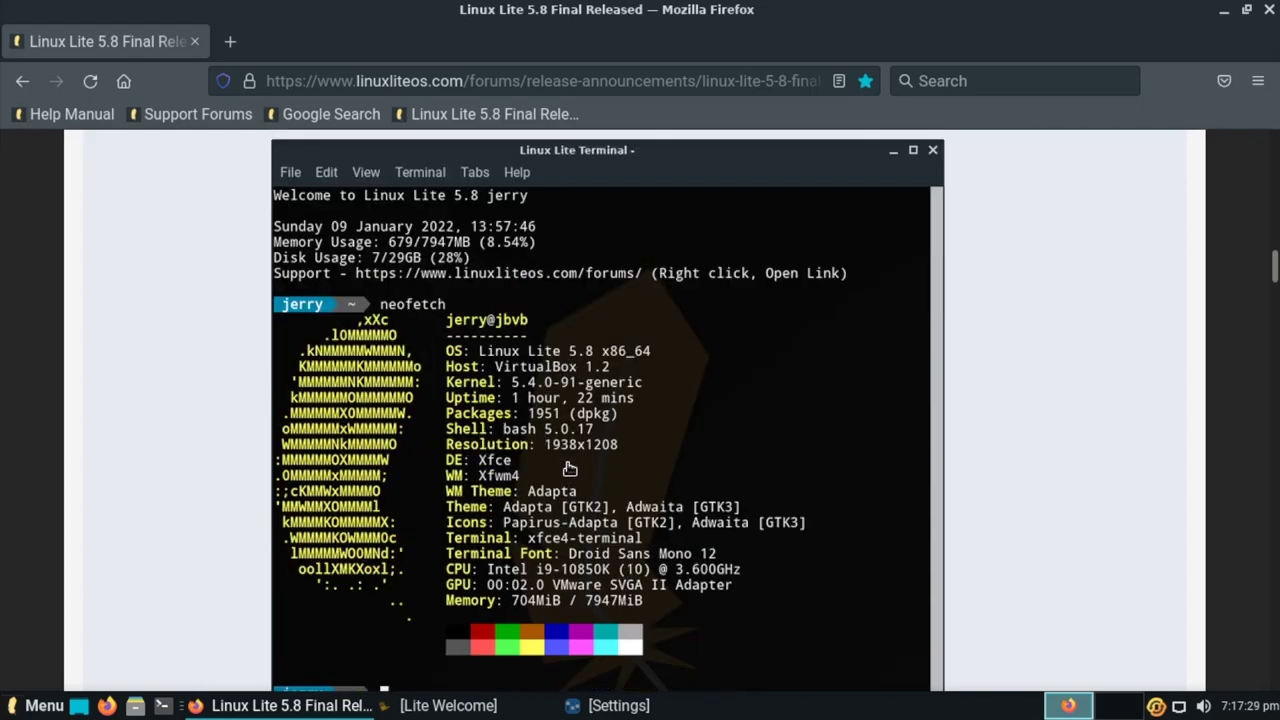
{"action": "scroll", "coordinate": [588, 467], "scroll_direction": "down", "scroll_amount": 6}
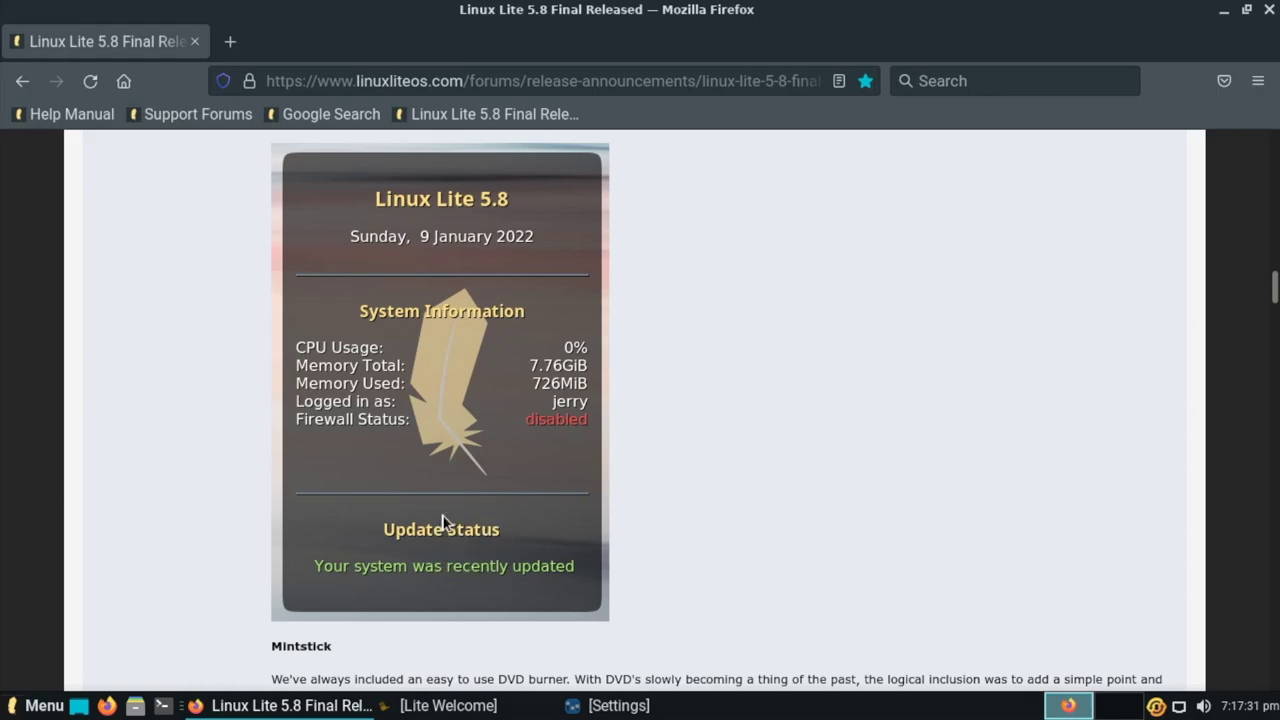
{"action": "scroll", "coordinate": [497, 475], "scroll_direction": "down", "scroll_amount": 5}
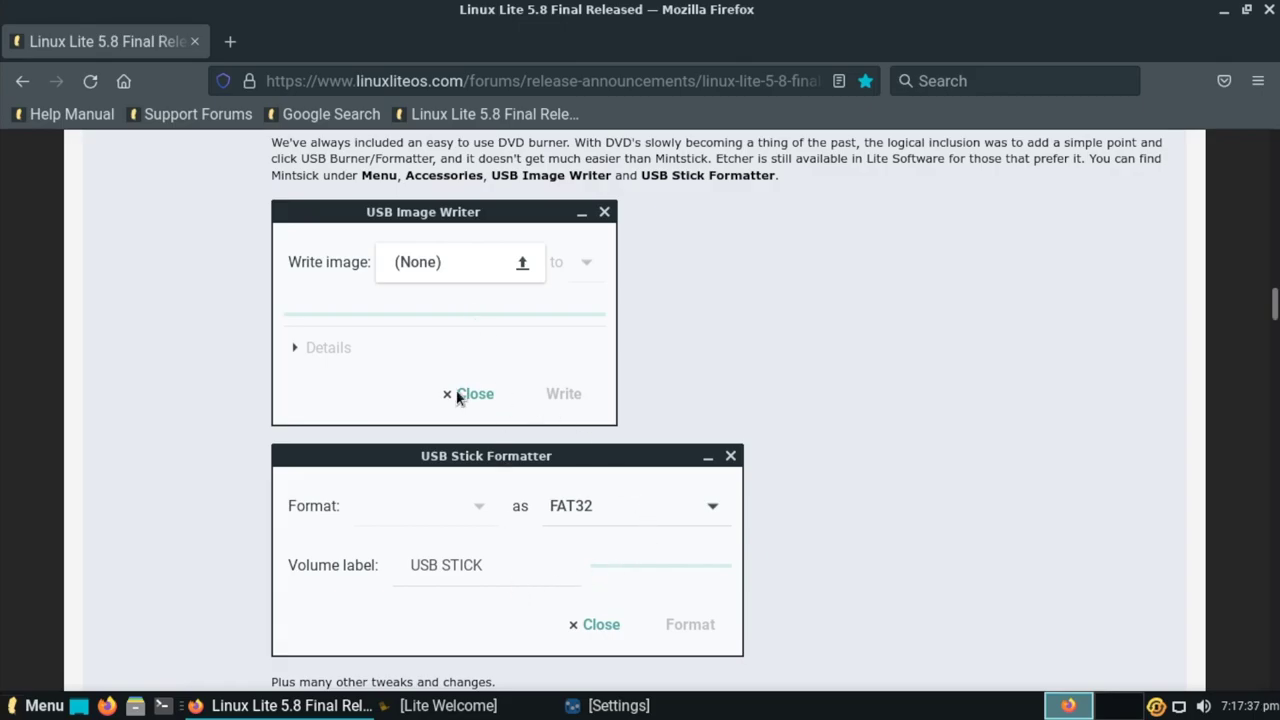
- Read the announcement's UEFI, download and system specs sections, and highlight the paragraph about the Linux Lite 6.0 release
{"action": "scroll", "coordinate": [455, 397], "scroll_direction": "down", "scroll_amount": 3}
{"action": "scroll", "coordinate": [455, 397], "scroll_direction": "down", "scroll_amount": 15}
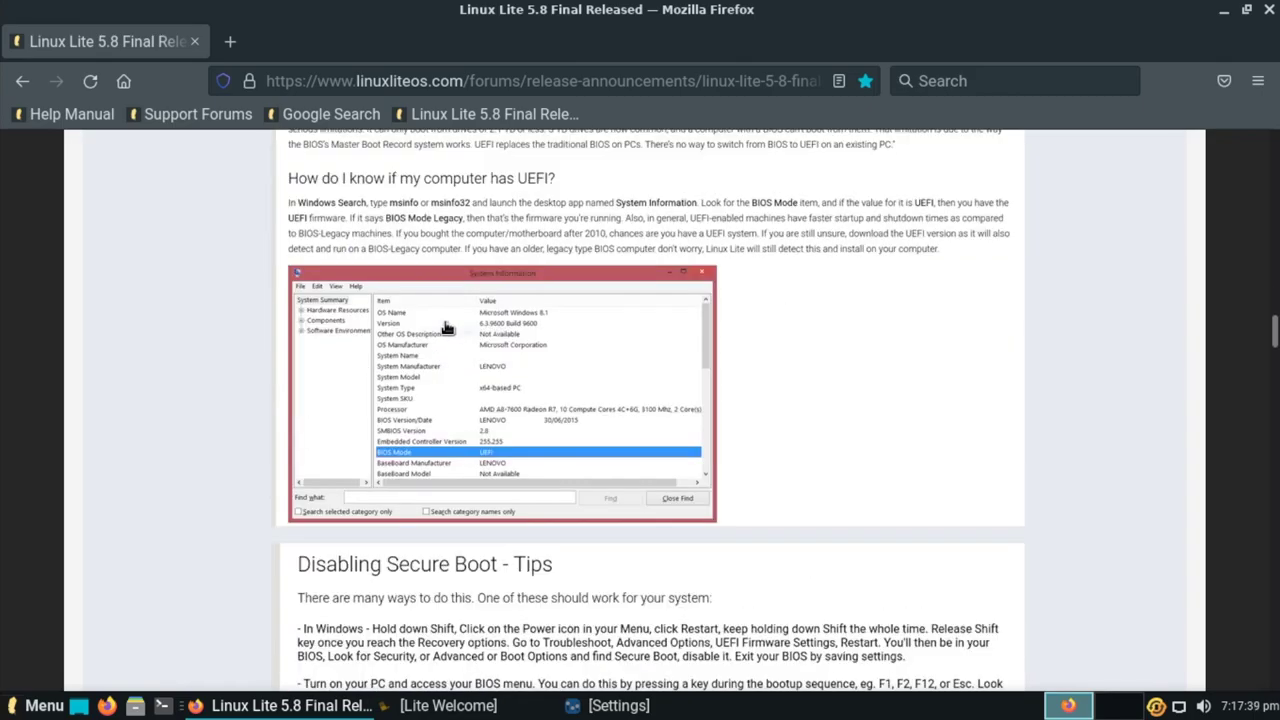
{"action": "scroll", "coordinate": [445, 317], "scroll_direction": "down", "scroll_amount": 12}
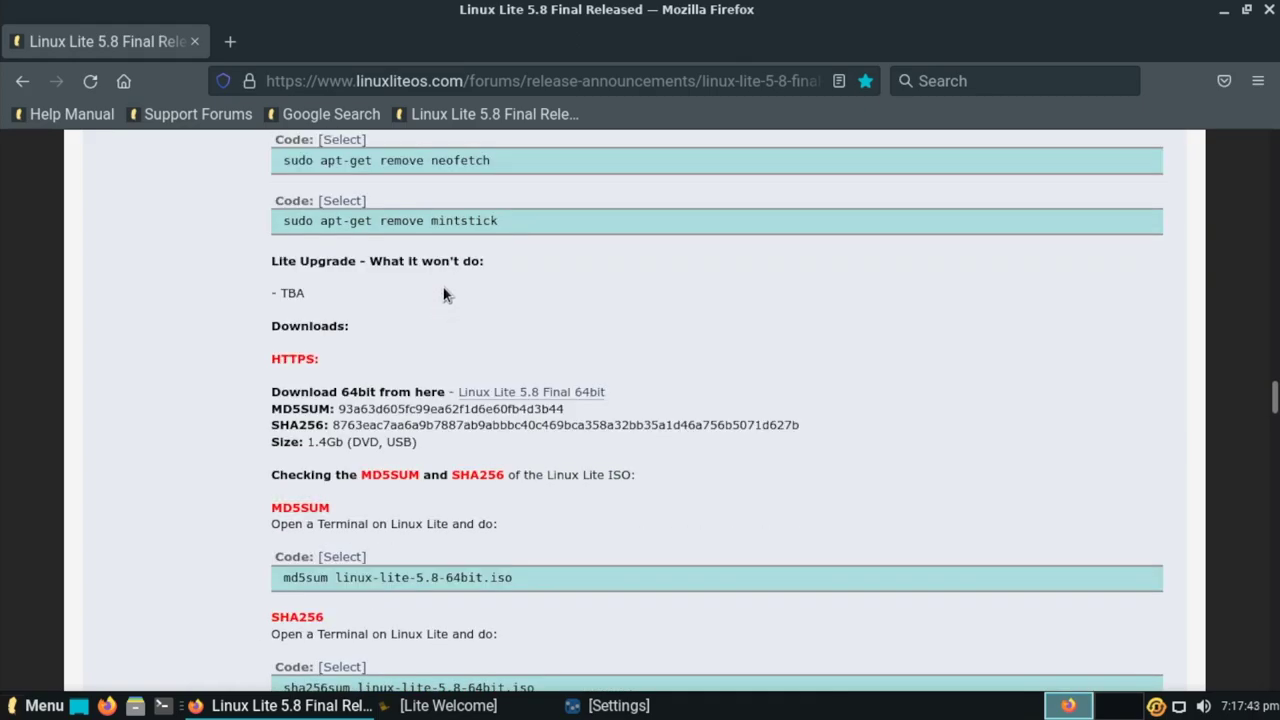
{"action": "scroll", "coordinate": [484, 340], "scroll_direction": "down", "scroll_amount": 5}
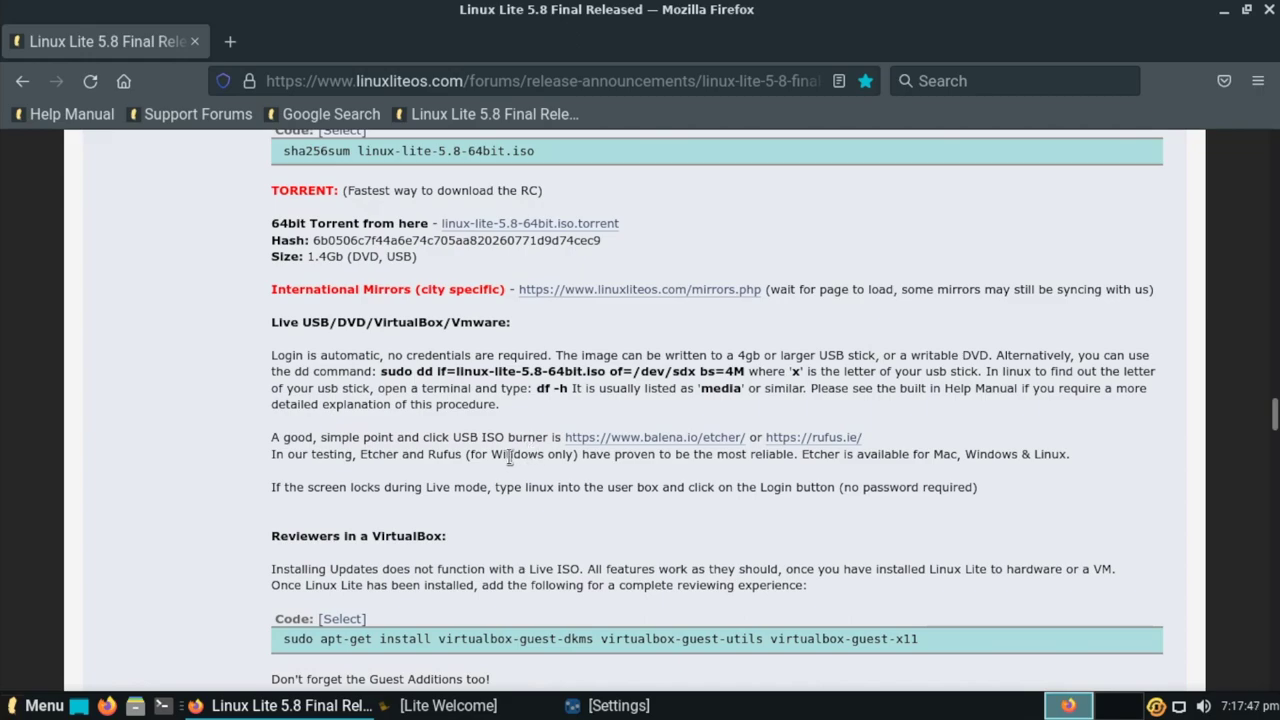
{"action": "scroll", "coordinate": [533, 487], "scroll_direction": "down", "scroll_amount": 5}
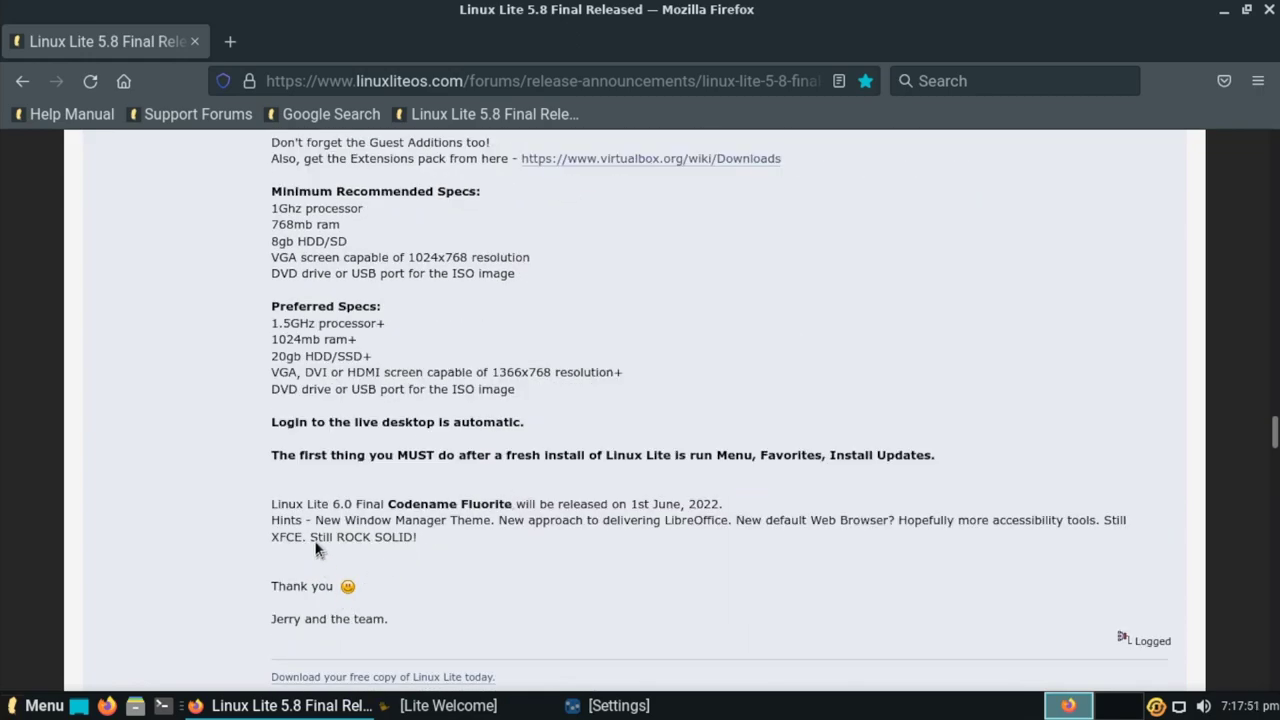
{"action": "left_click_drag", "start_coordinate": [265, 504], "coordinate": [520, 540]}
{"action": "left_click", "coordinate": [523, 543]}
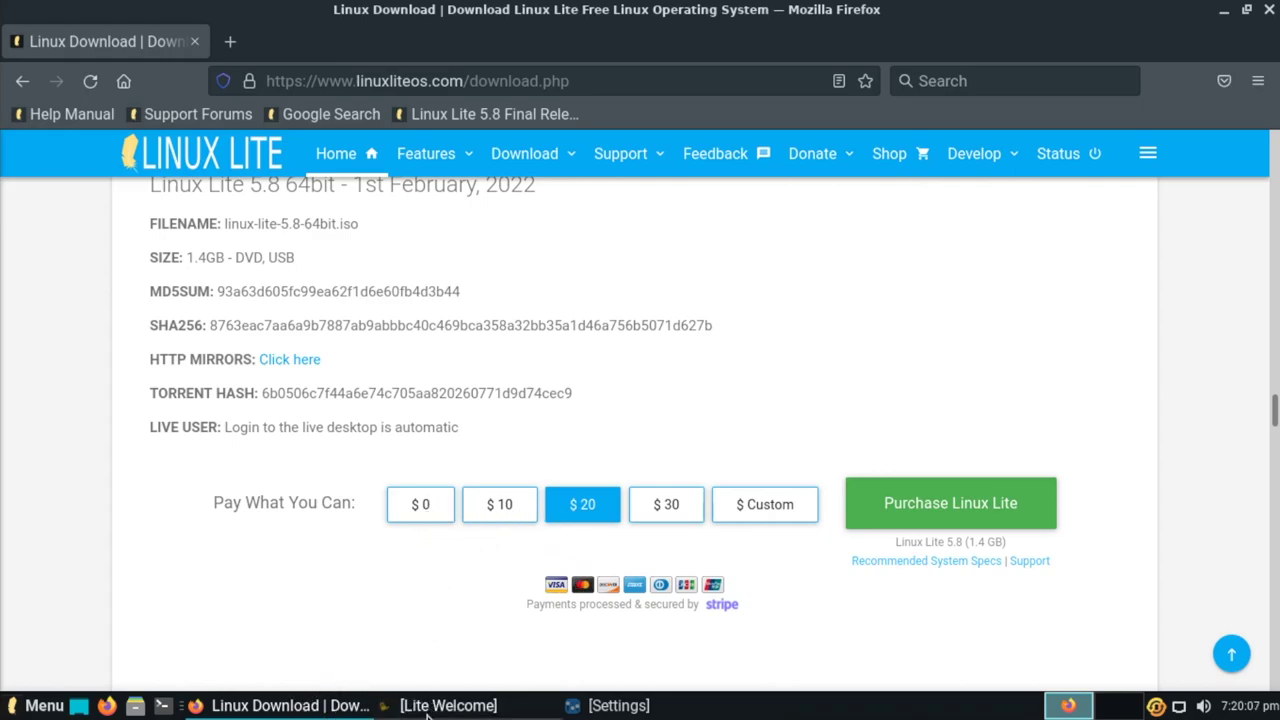
- Restore the Lite Welcome window, close it, and close the Linux Lite download page's tab to exit Firefox
{"action": "left_click", "coordinate": [465, 712]}
{"action": "left_click", "coordinate": [468, 710]}
{"action": "left_click", "coordinate": [468, 710]}
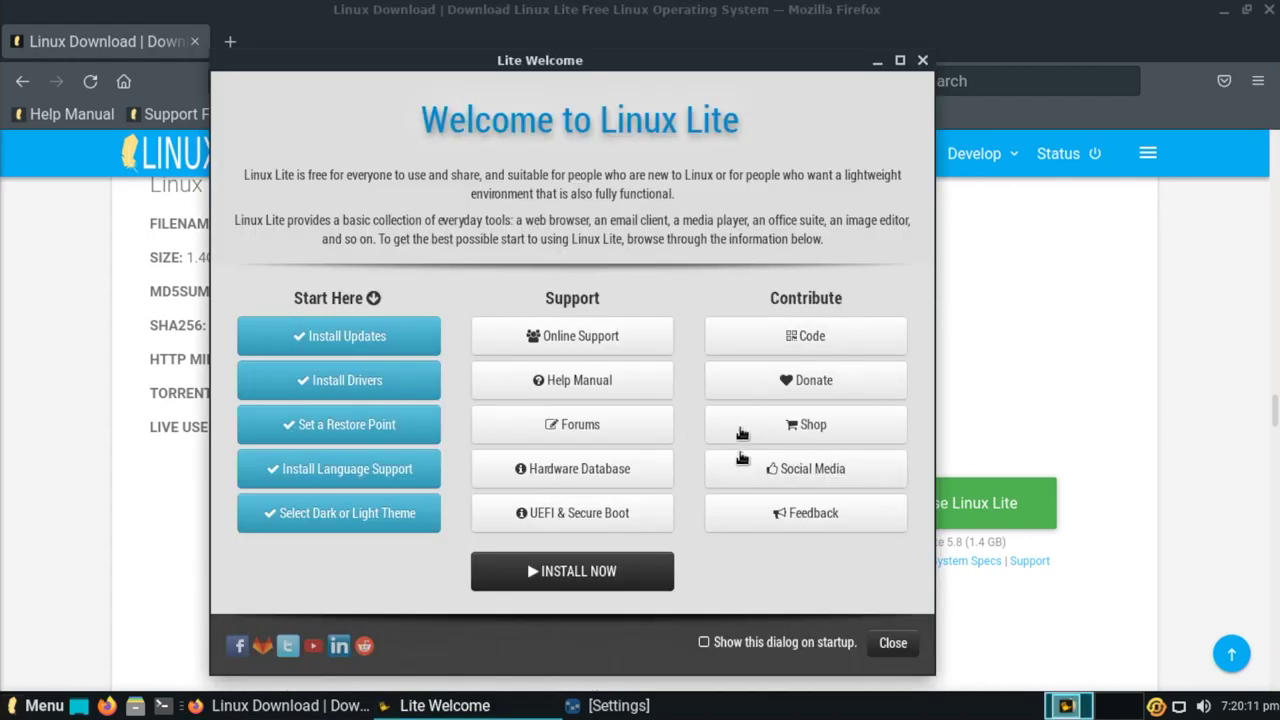
{"action": "left_click", "coordinate": [924, 61]}
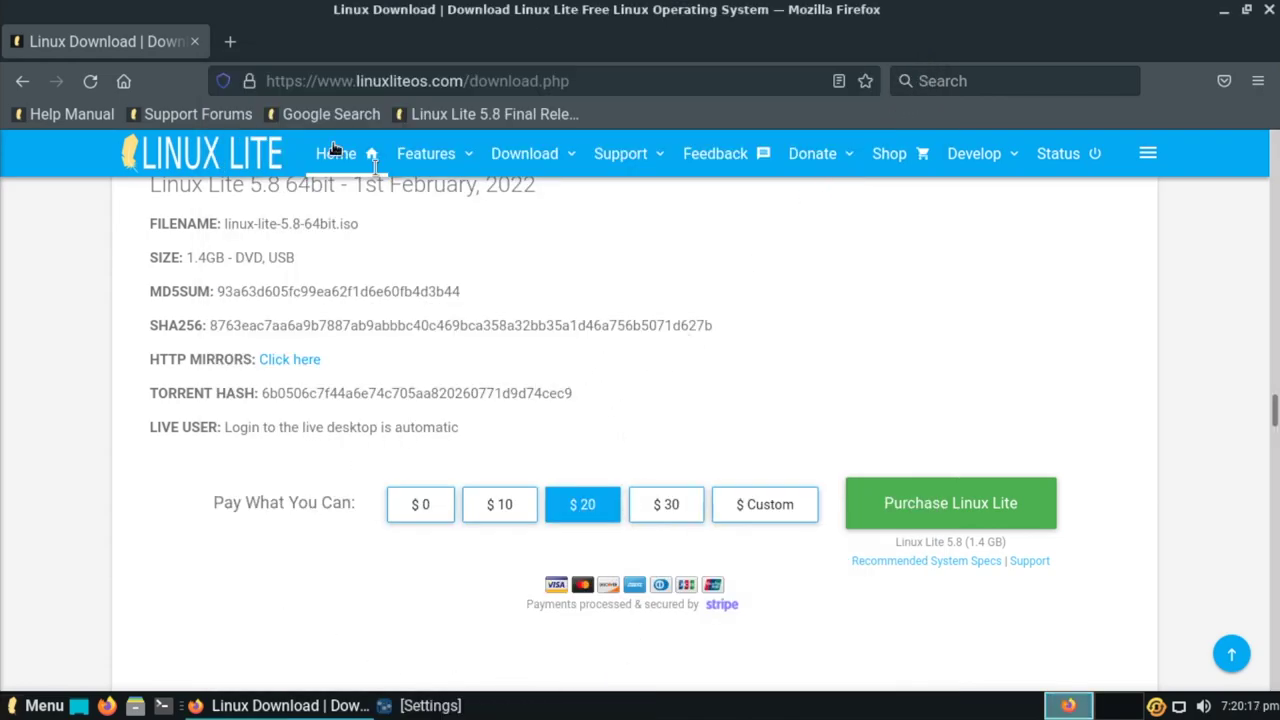
{"action": "left_click", "coordinate": [200, 49]}
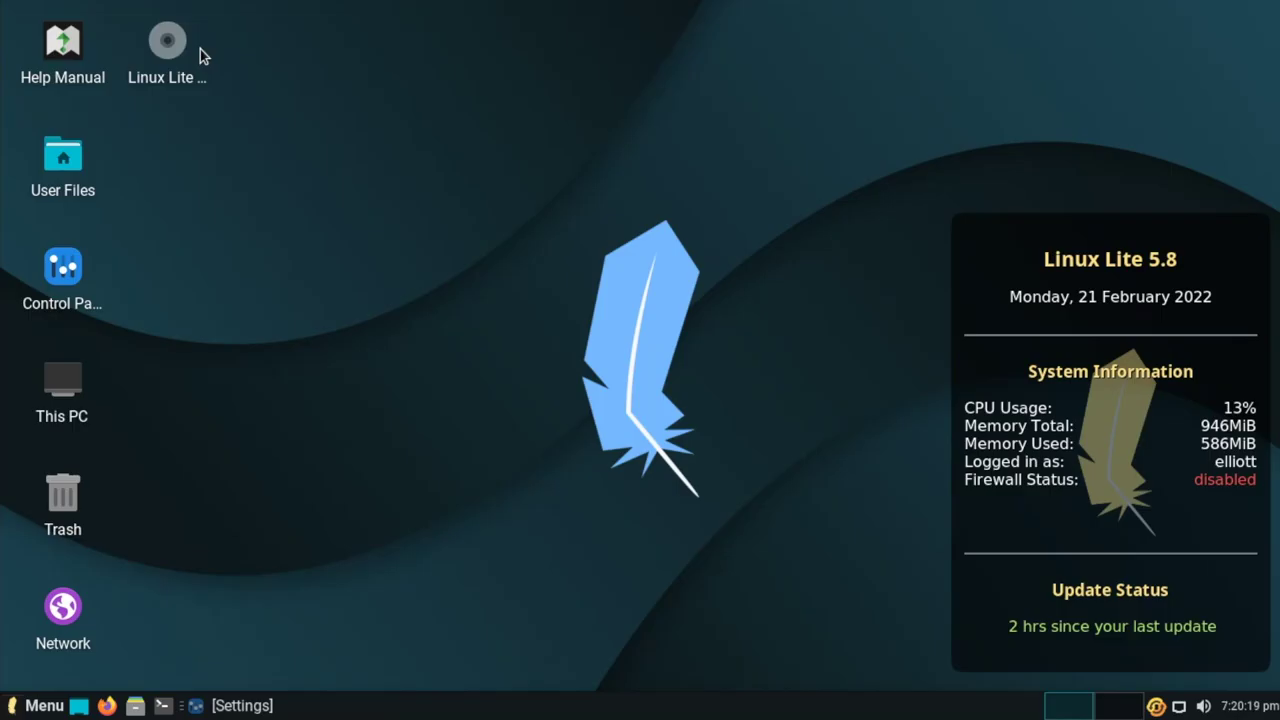